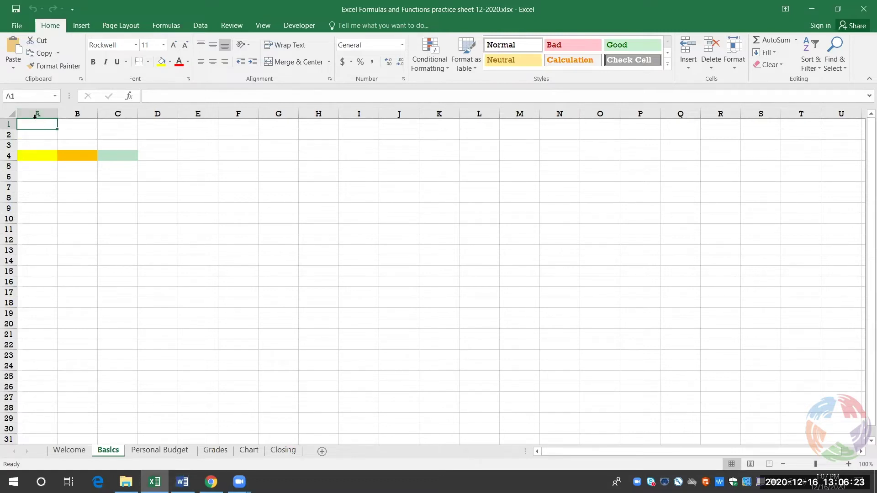
Step: Jump to cell B2 on the Basics sheet by entering its cell reference
click(26, 92)
text(b2)
key(Return)
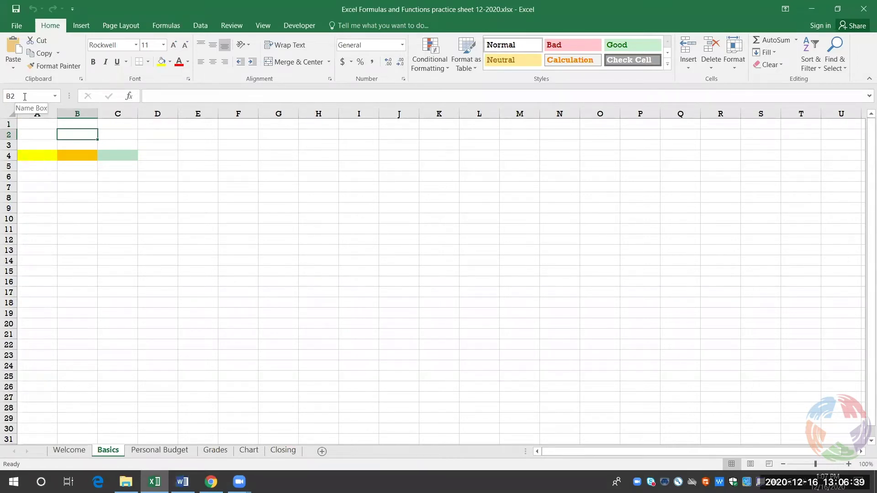
click(25, 96)
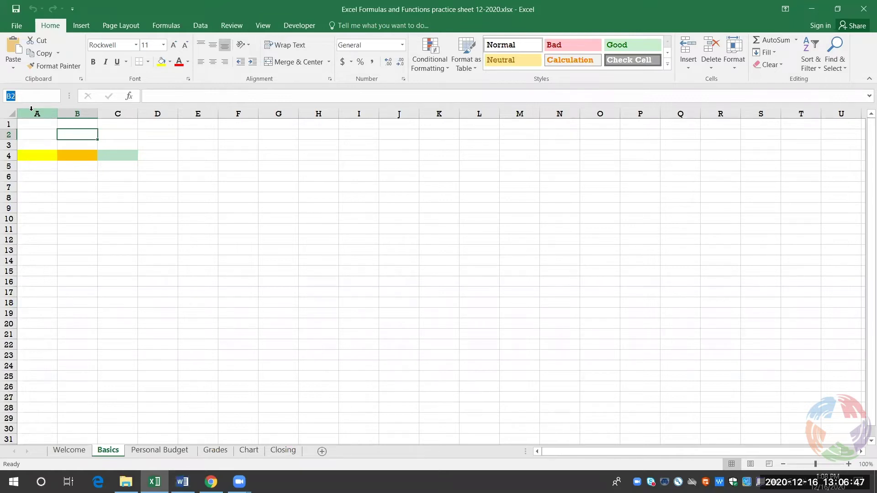
click(168, 96)
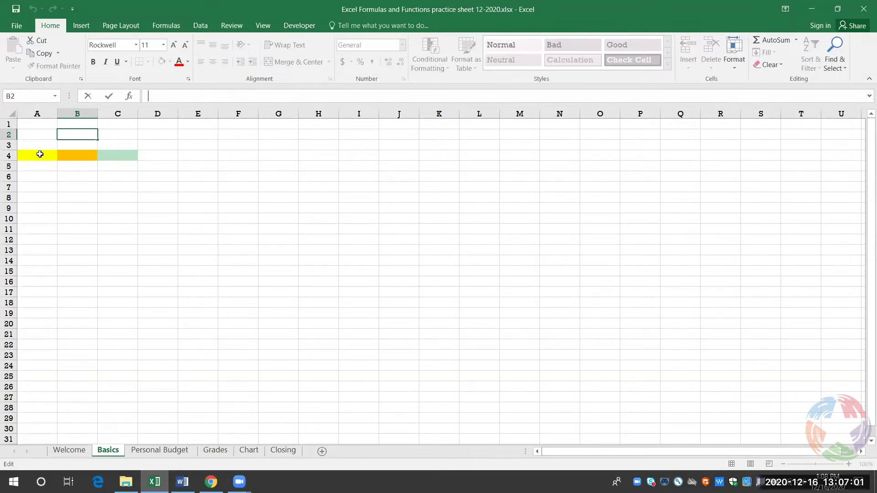
Step: Enter the formula =A1+A2+A3 in the yellow cell A4 and reselect that cell to review it
click(37, 156)
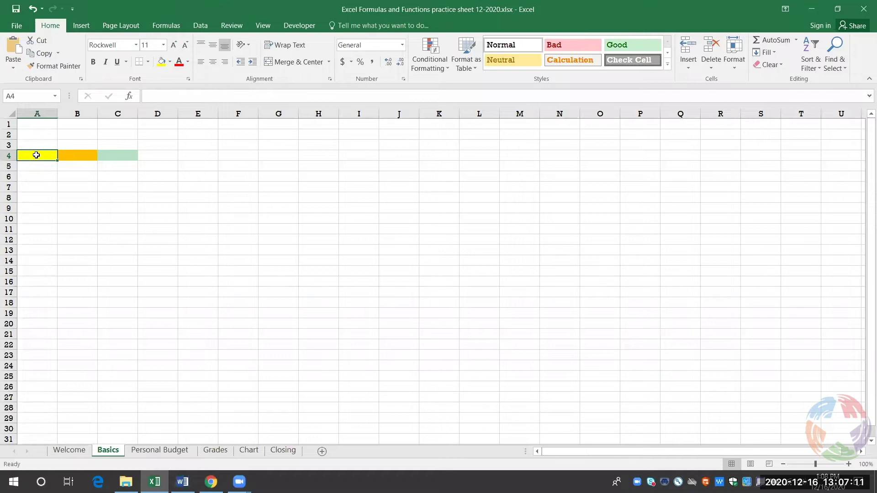
click(22, 96)
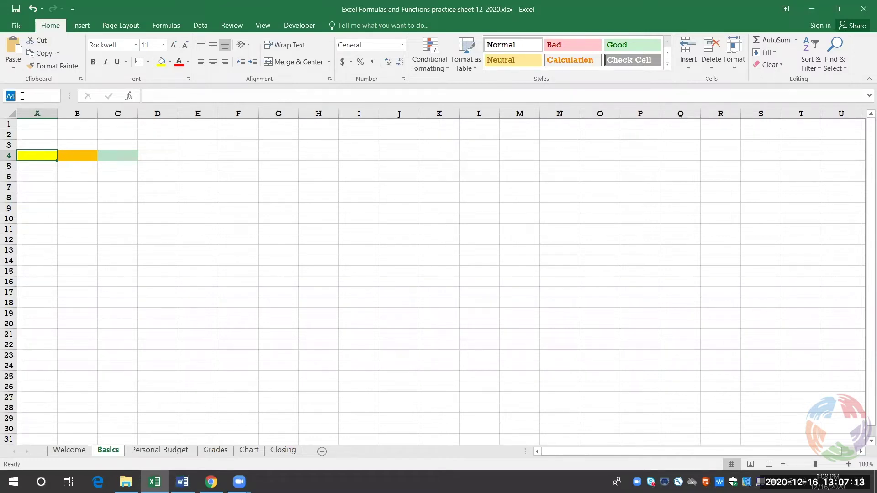
click(31, 156)
click(159, 94)
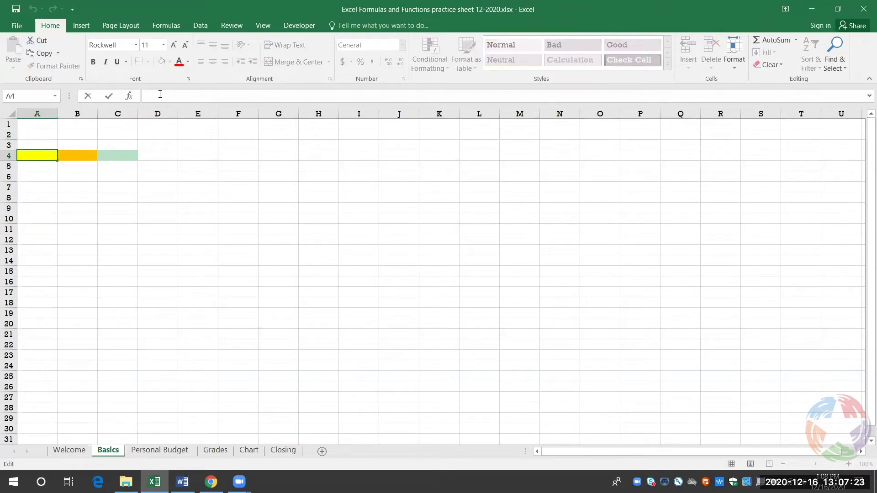
text(=)
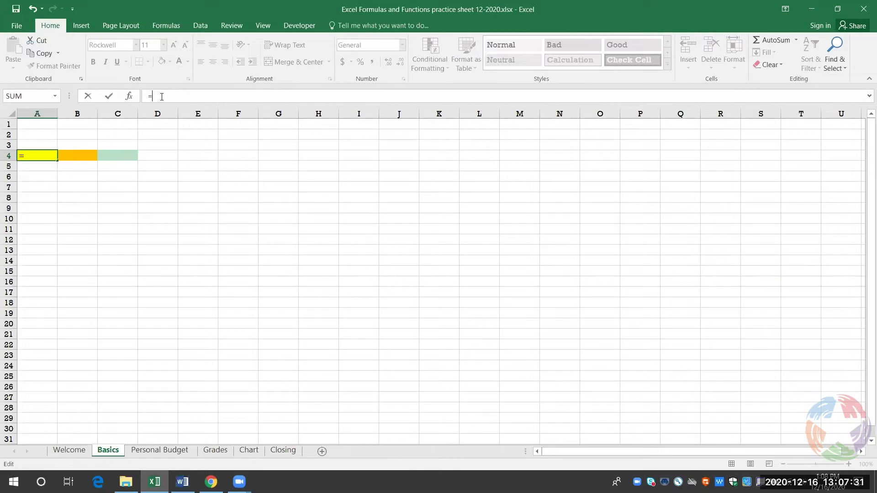
text(A)
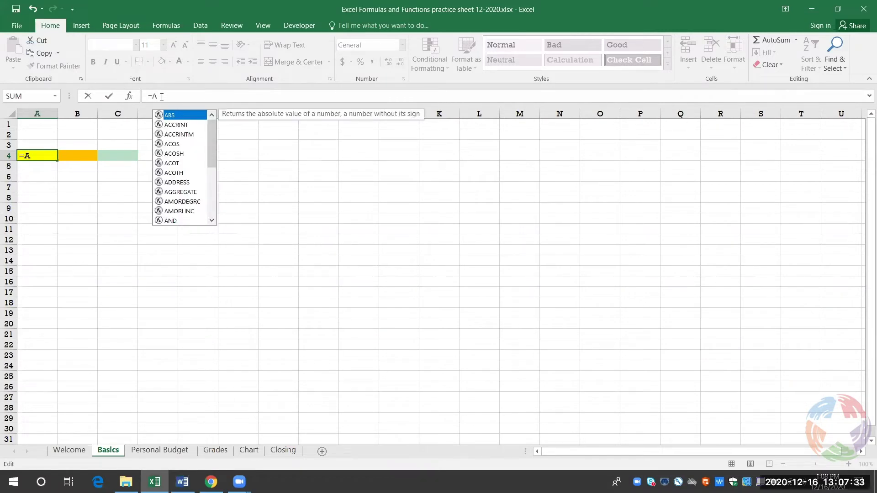
text(1+)
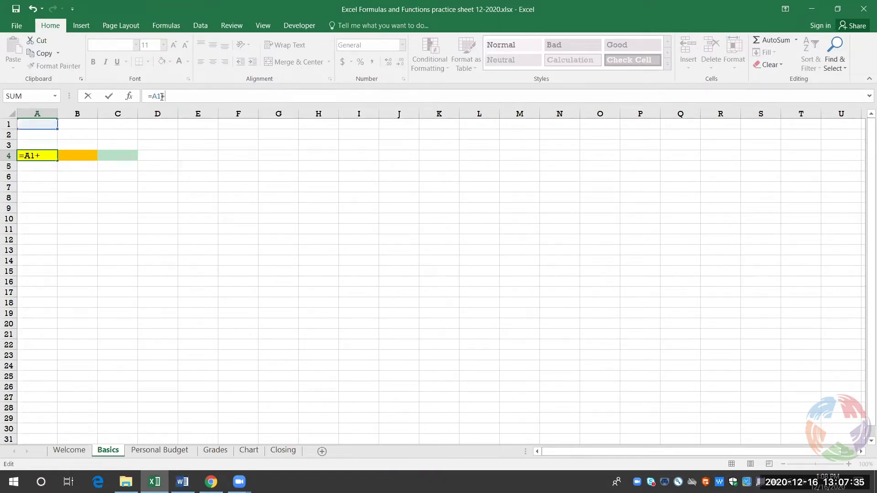
text(A2)
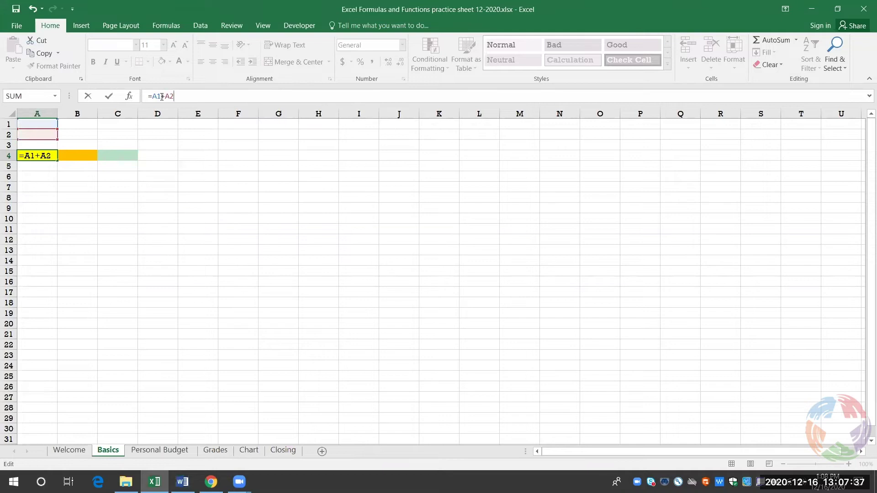
text(+A3)
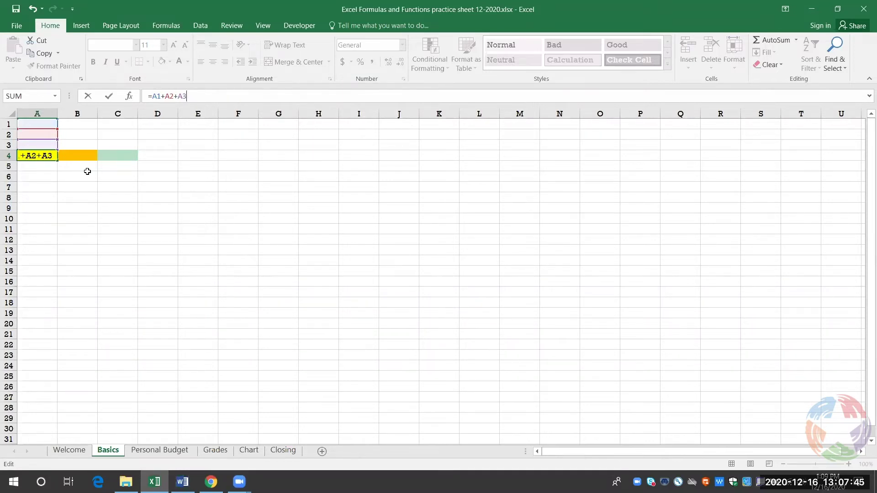
key(Return)
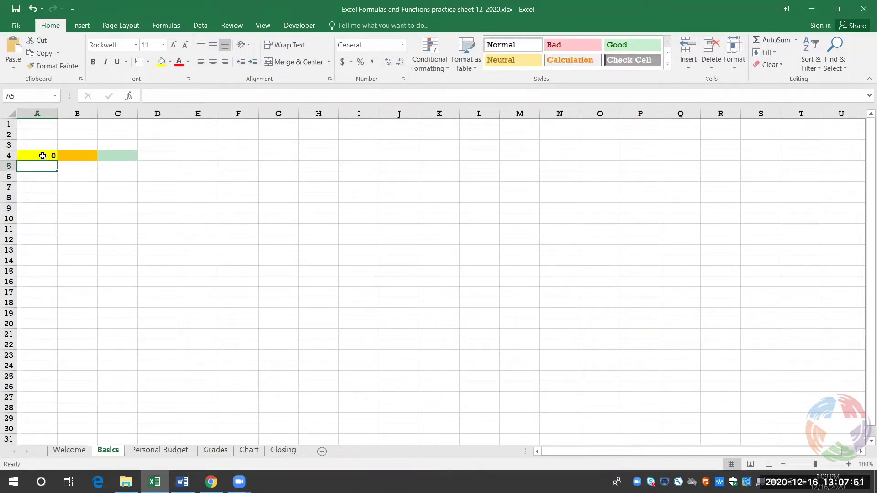
click(42, 156)
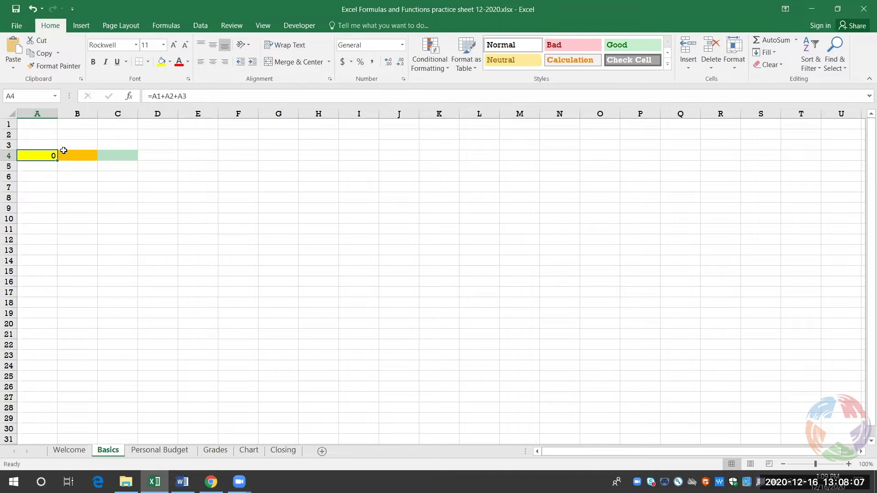
Step: Enter the value 1 in each of the cells A1, A2 and A3
click(43, 122)
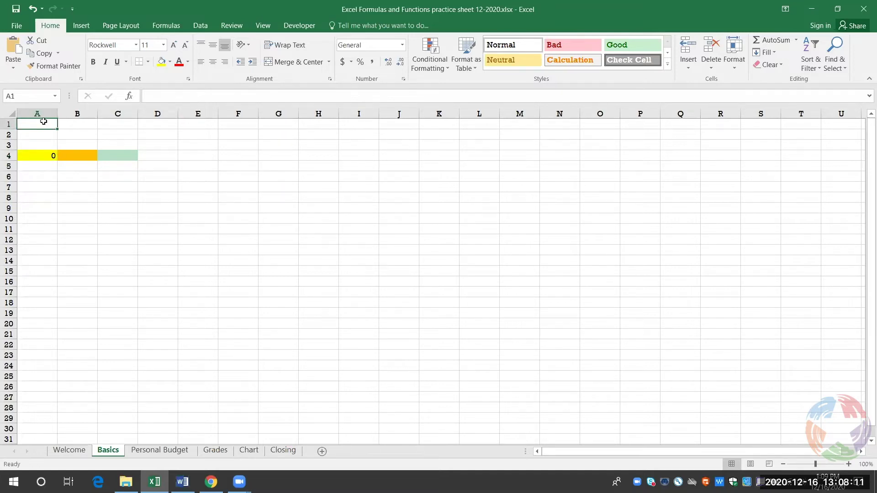
text(1)
key(Return)
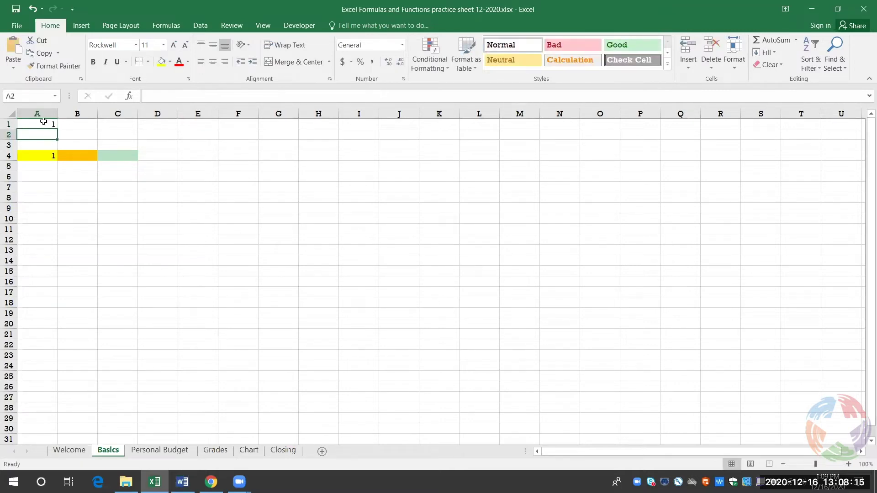
text(1)
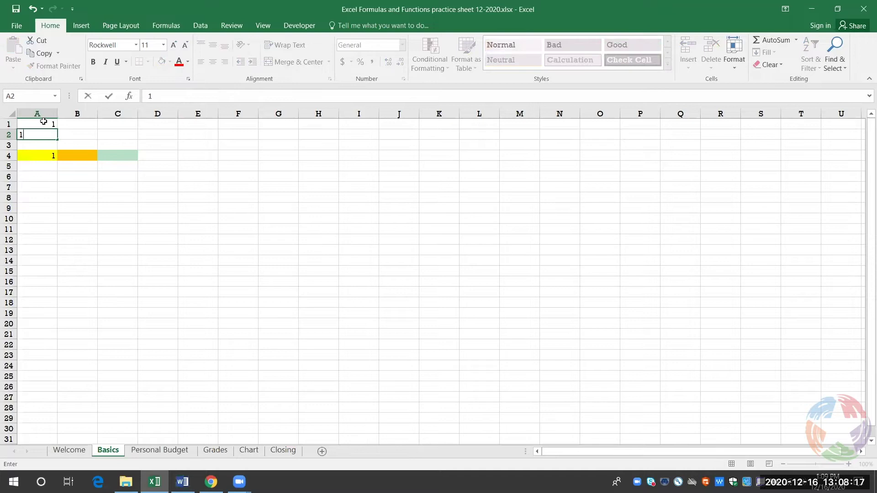
key(Return)
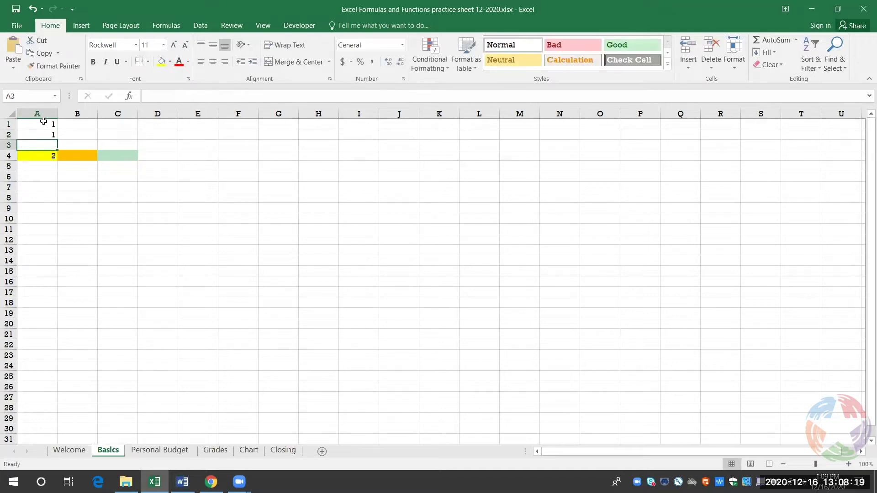
text(1)
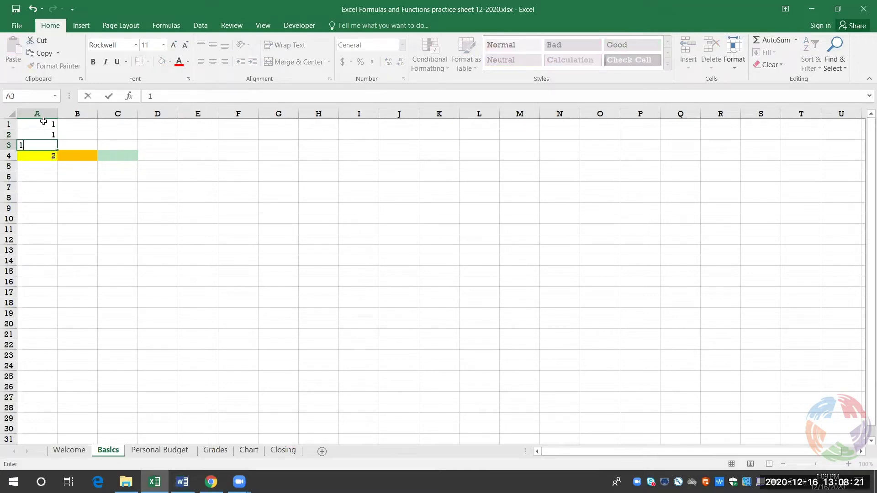
key(Return)
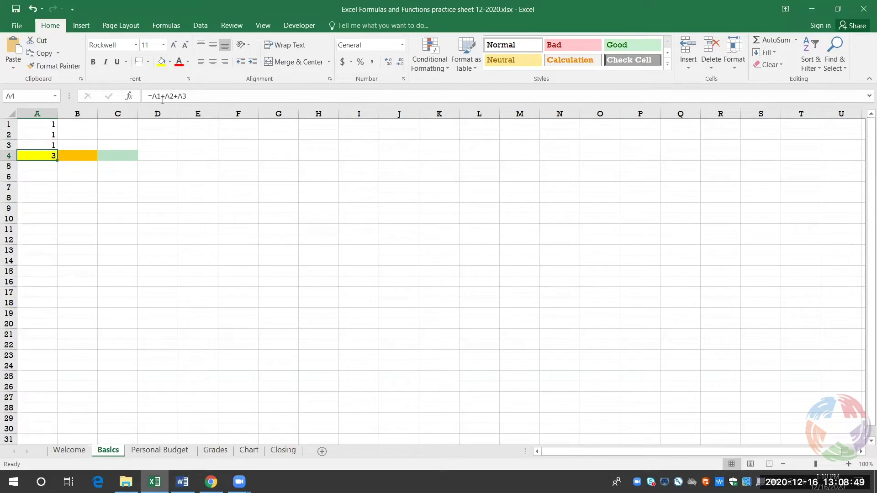
Step: Enter the formula =SUM(A1,A2,A3) in the orange cell B4
click(86, 153)
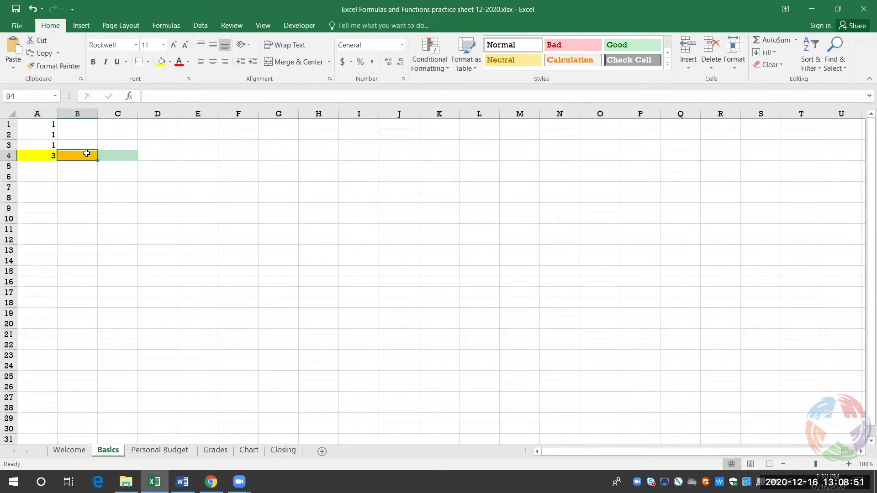
click(154, 97)
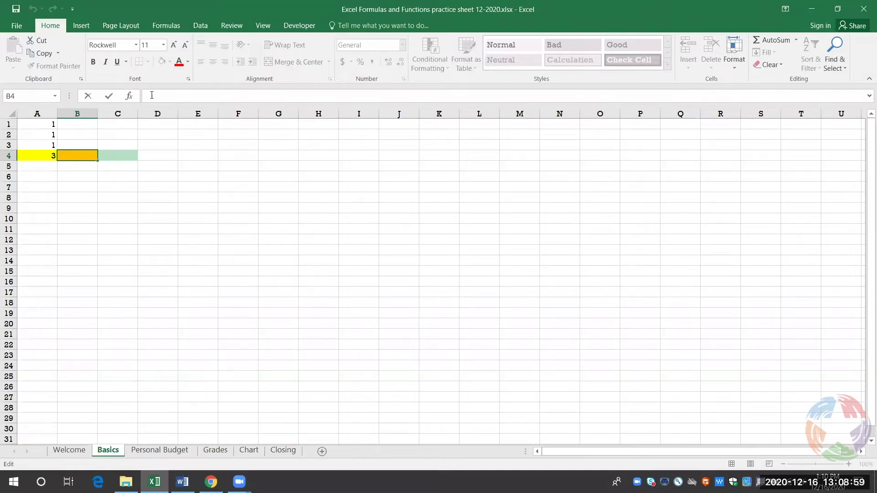
text(=)
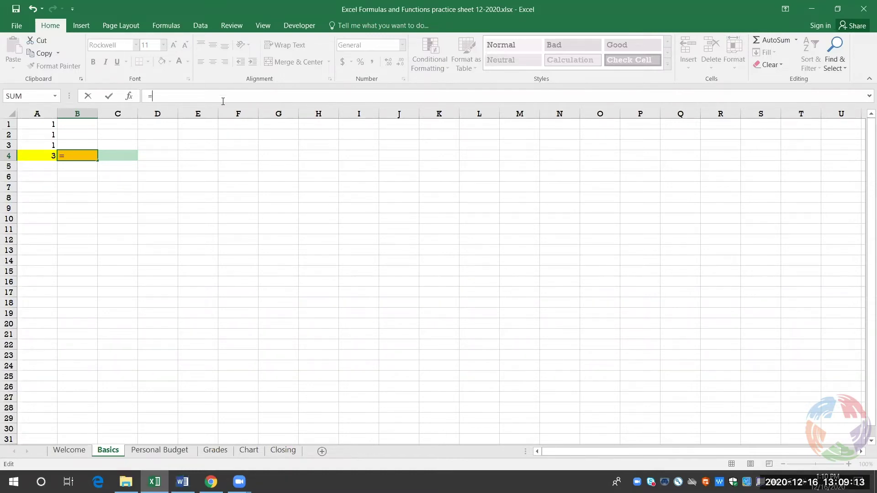
text(SUM)
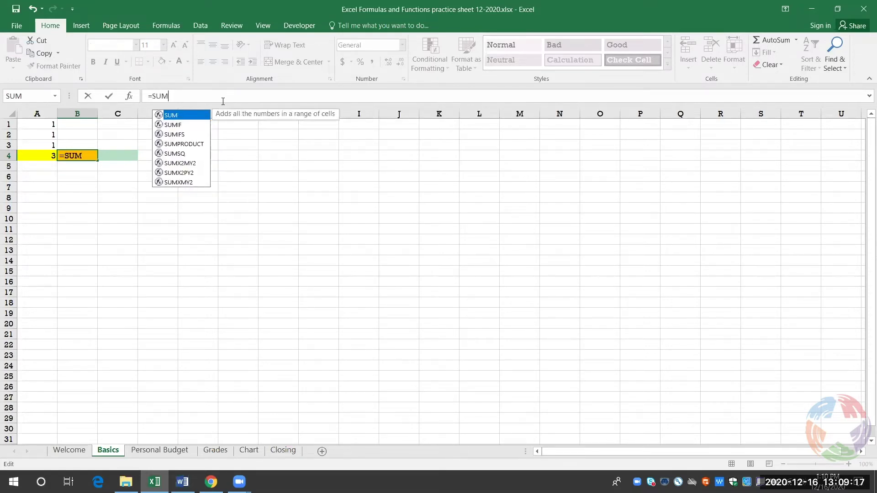
text(()
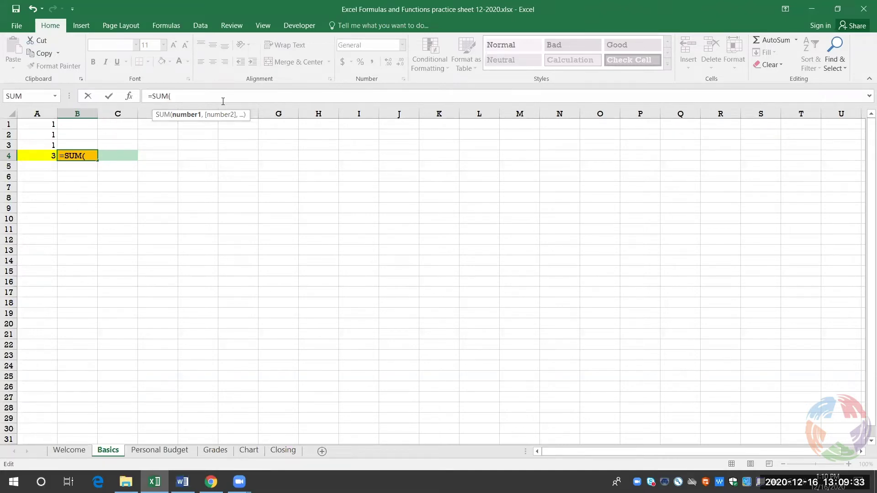
text(A1)
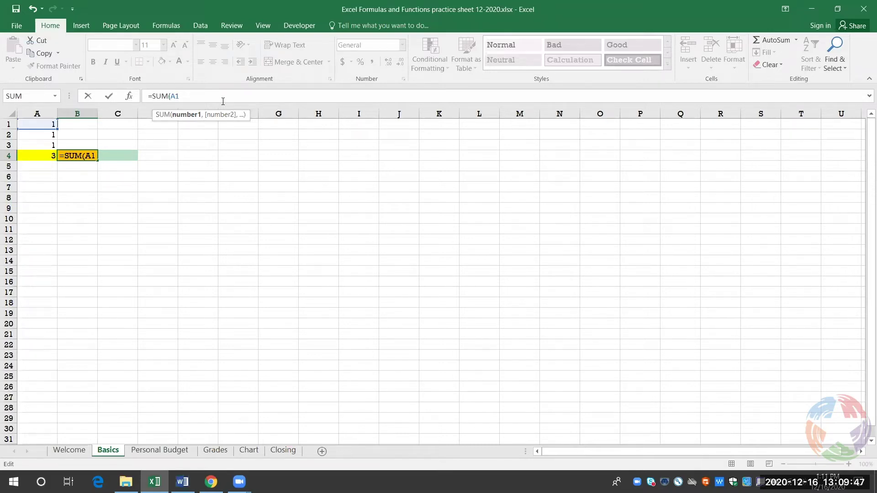
text(,)
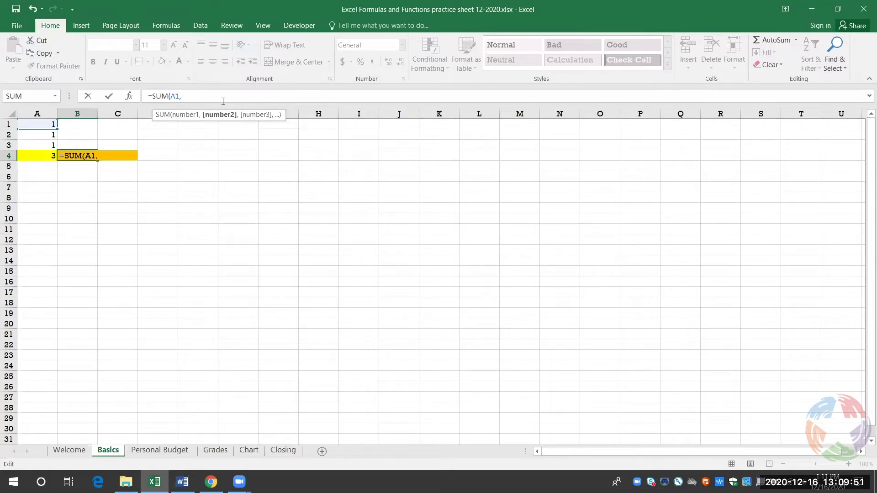
text(A)
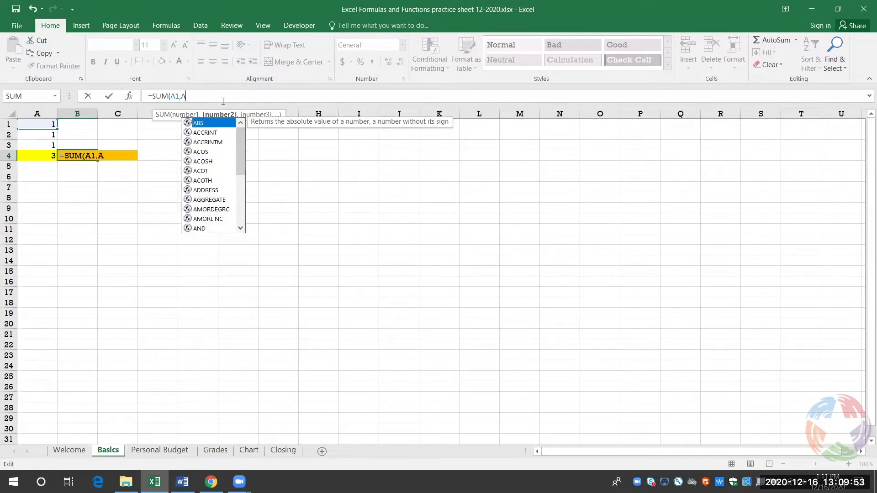
text(2,)
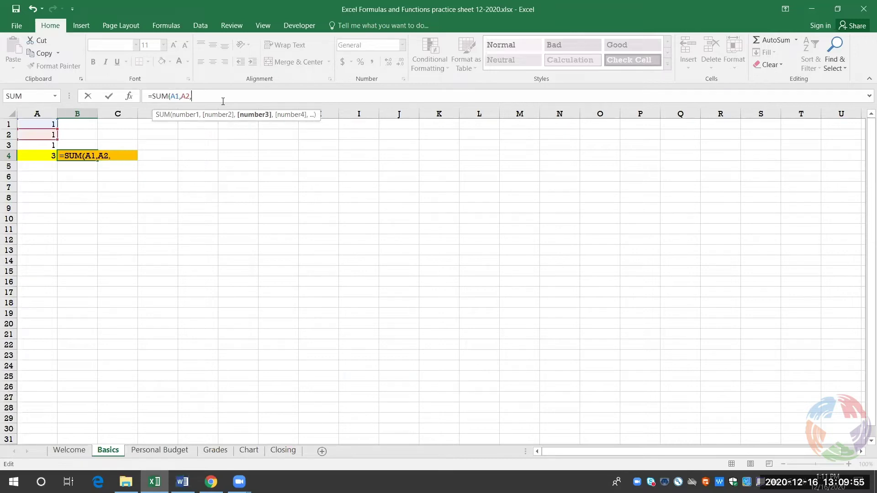
text(A3))
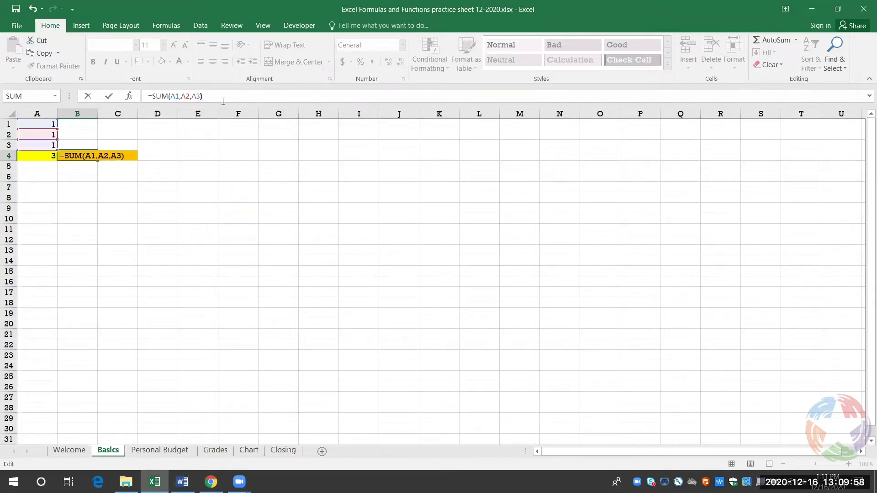
click(223, 101)
key(Return)
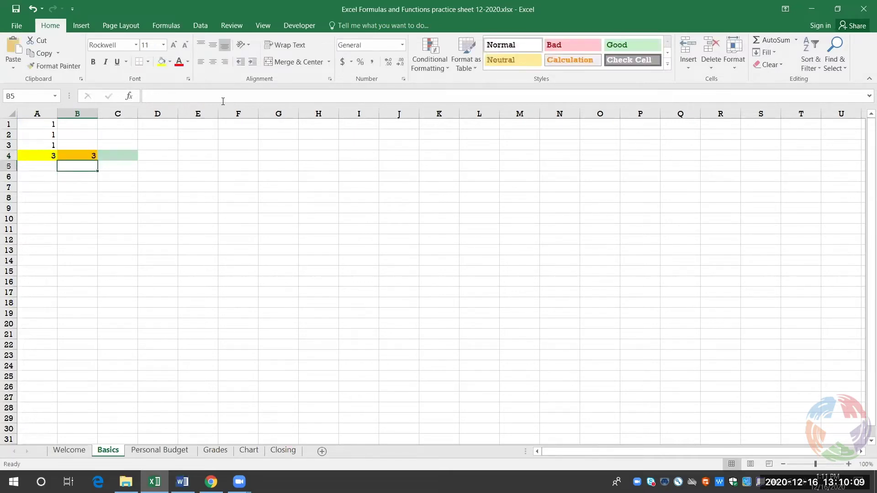
Step: Compare the addition formula in cell A4 with the SUM function in cell B4
click(78, 154)
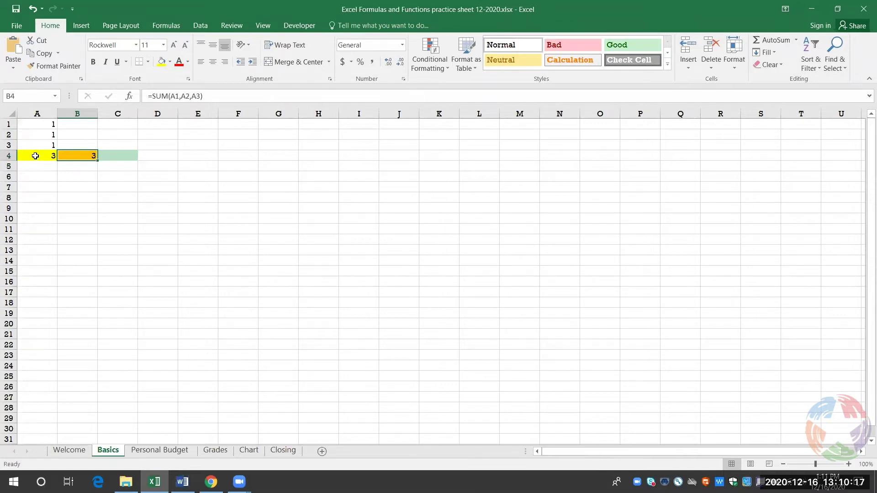
click(35, 156)
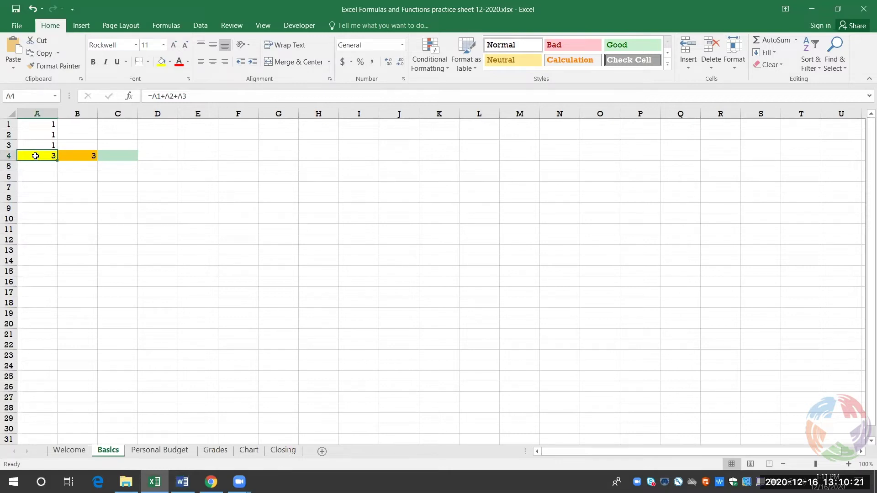
click(77, 156)
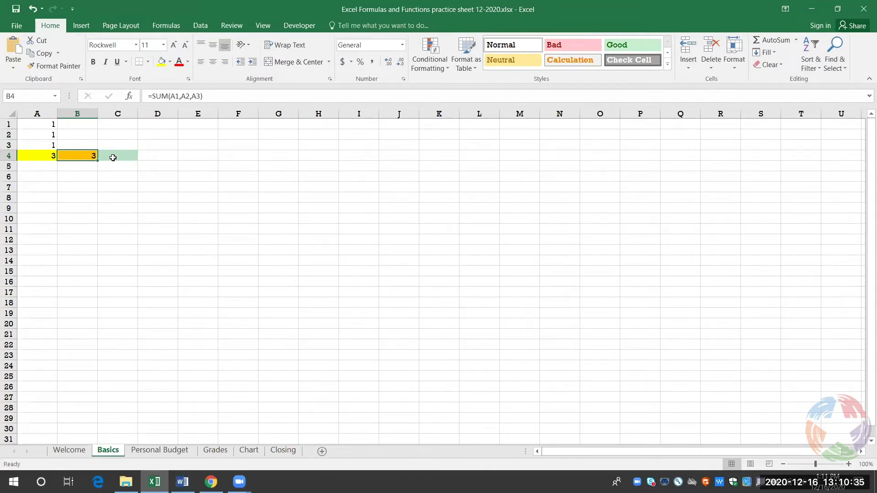
click(43, 157)
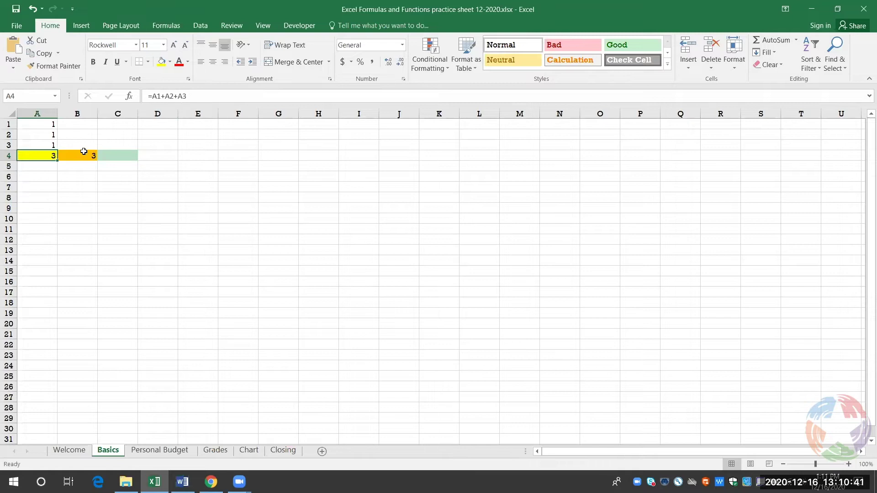
click(78, 155)
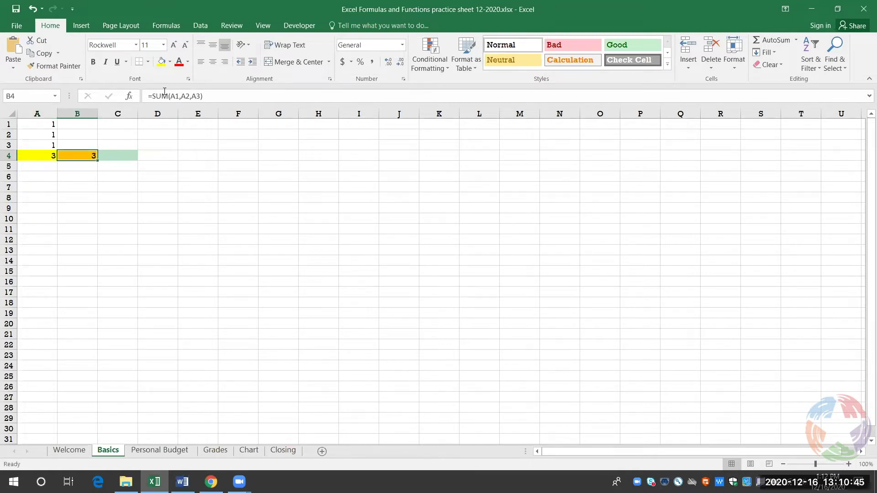
Step: Enter the formula =SUM(A1:A3) in the green cell C4
click(115, 155)
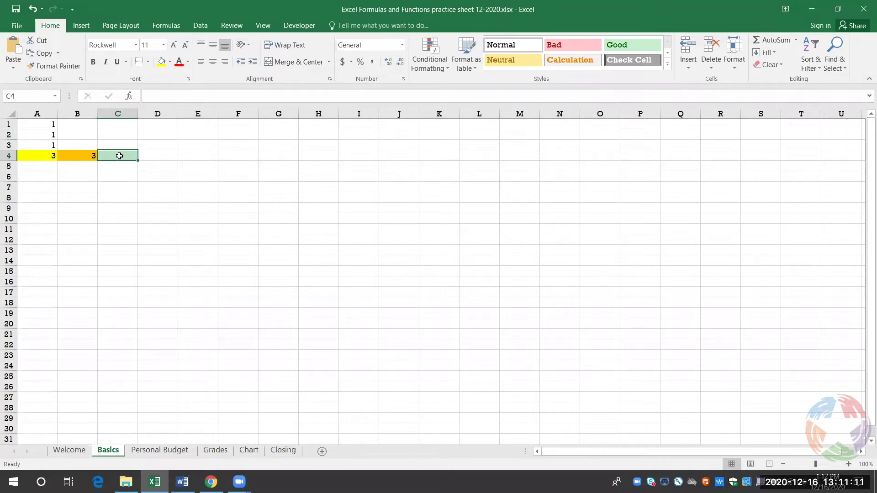
click(164, 95)
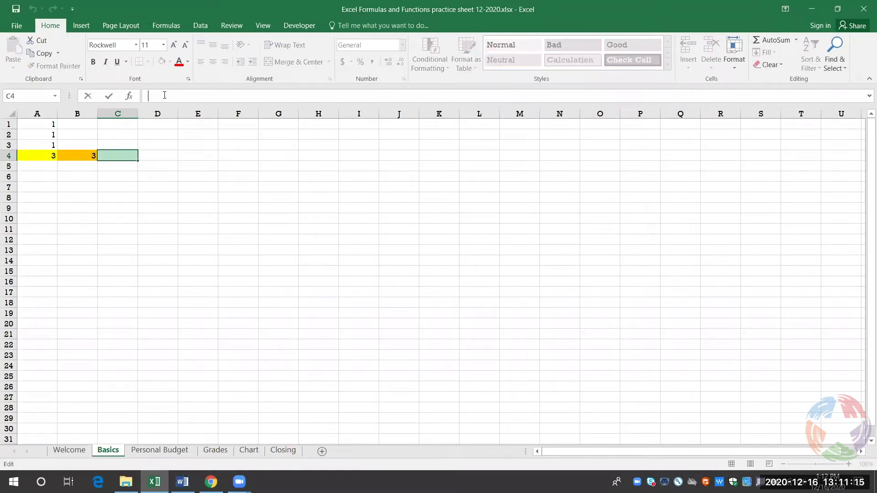
text(=)
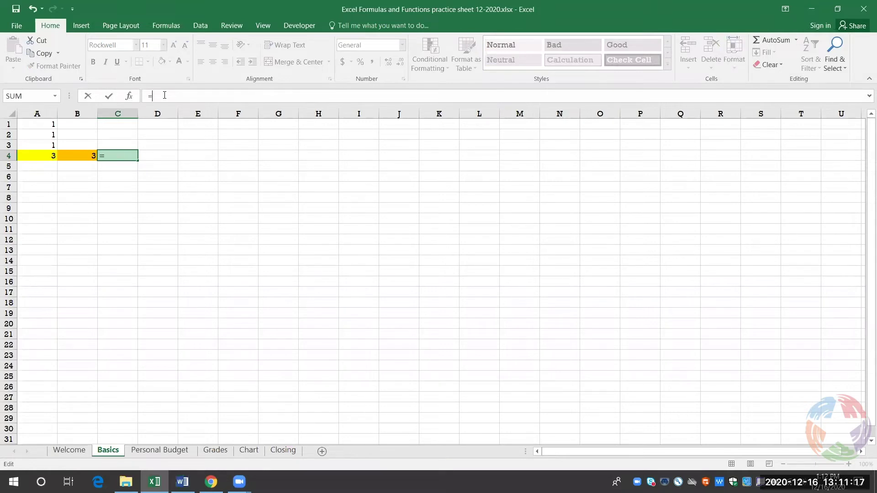
text(SUM)
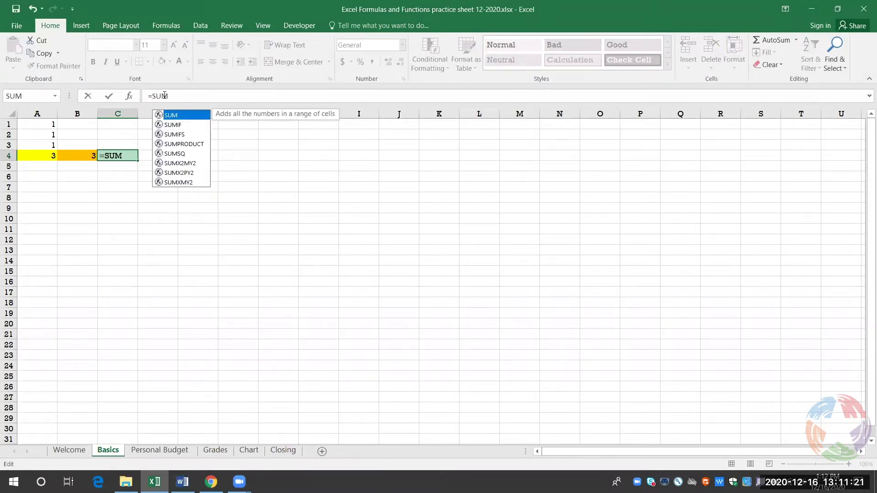
text(()
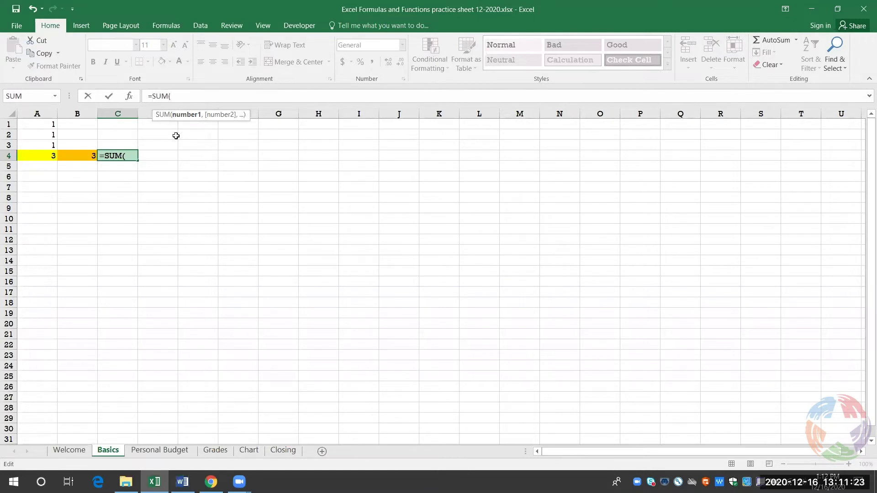
text(A1:A3))
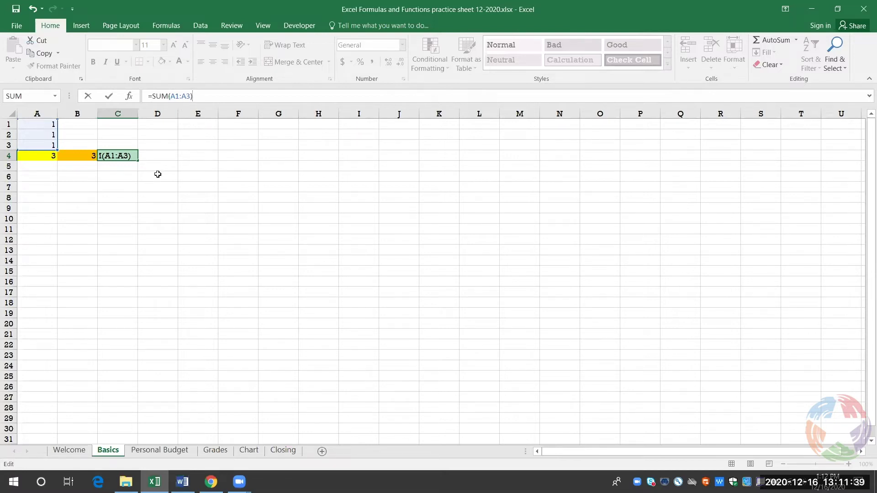
key(Return)
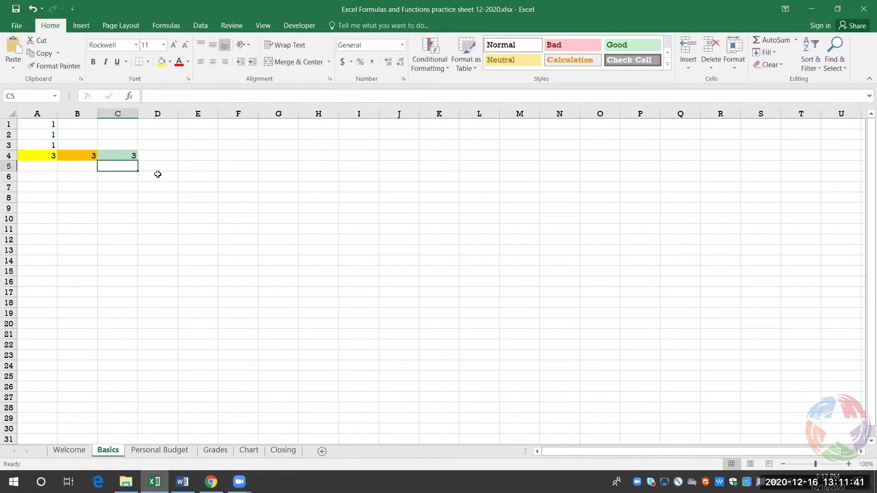
Step: Reselect cell C4 to review its range formula and look over the functions offered with AutoSum
click(117, 156)
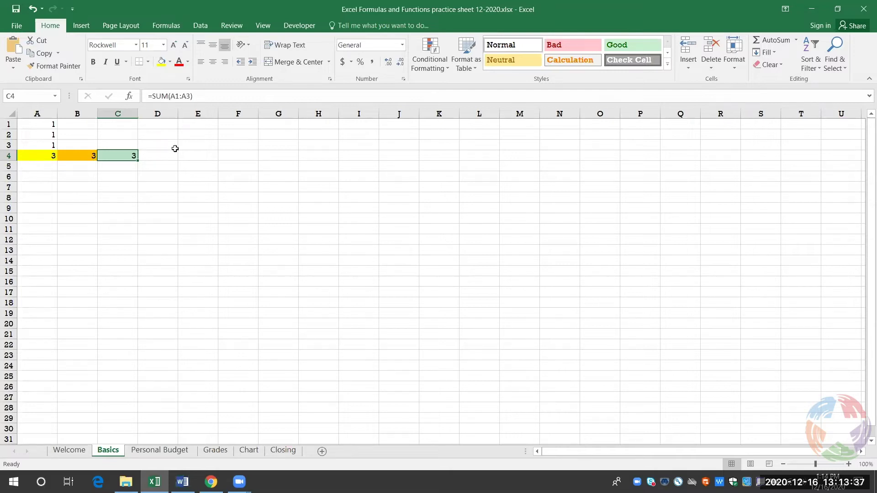
click(796, 42)
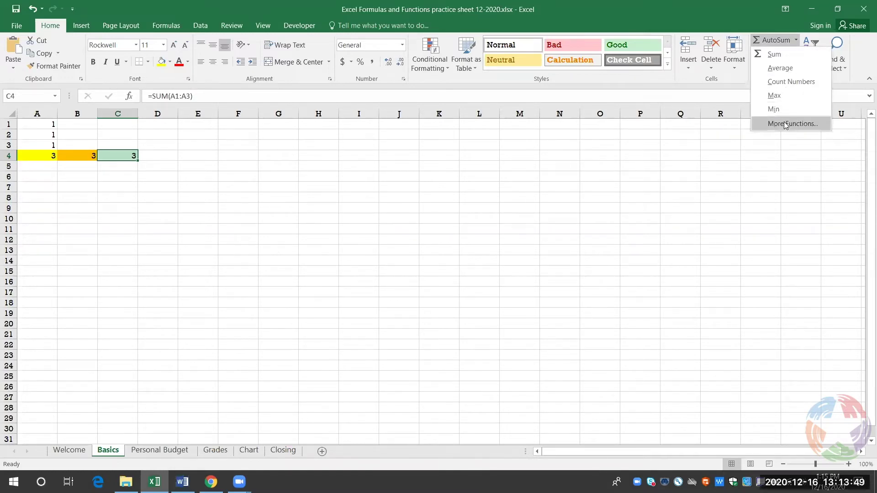
click(731, 3)
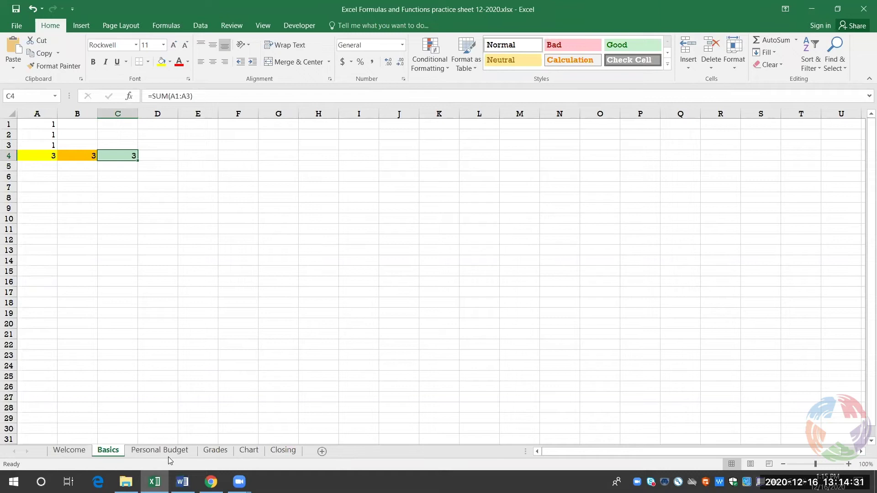
Step: Enter the formula =B4+B5 in January's income subtotal cell B7 on the Personal Budget sheet
click(148, 451)
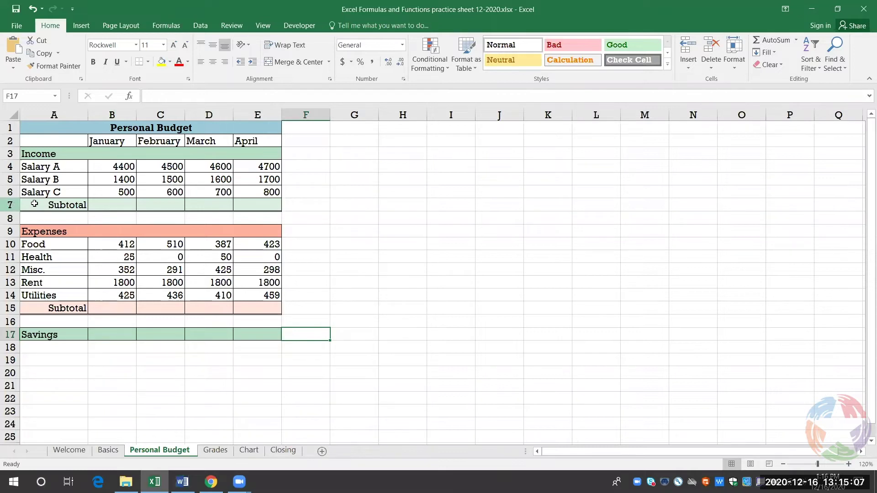
click(123, 205)
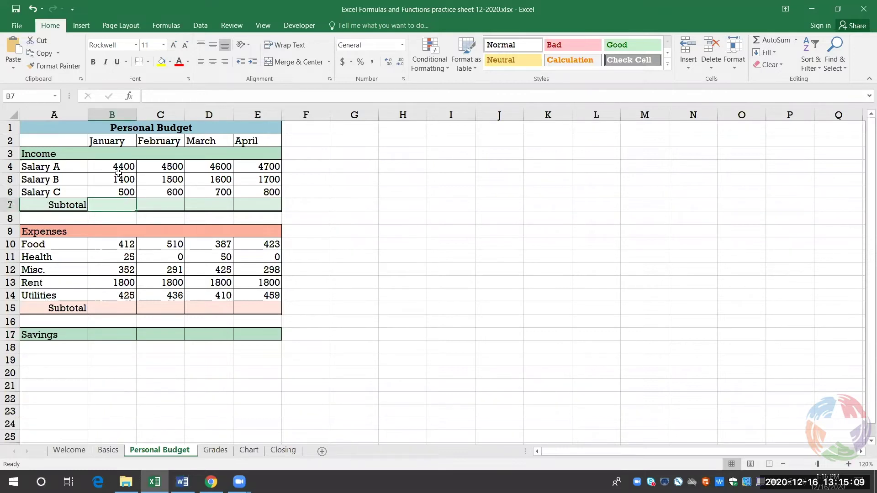
click(24, 96)
click(118, 203)
click(166, 95)
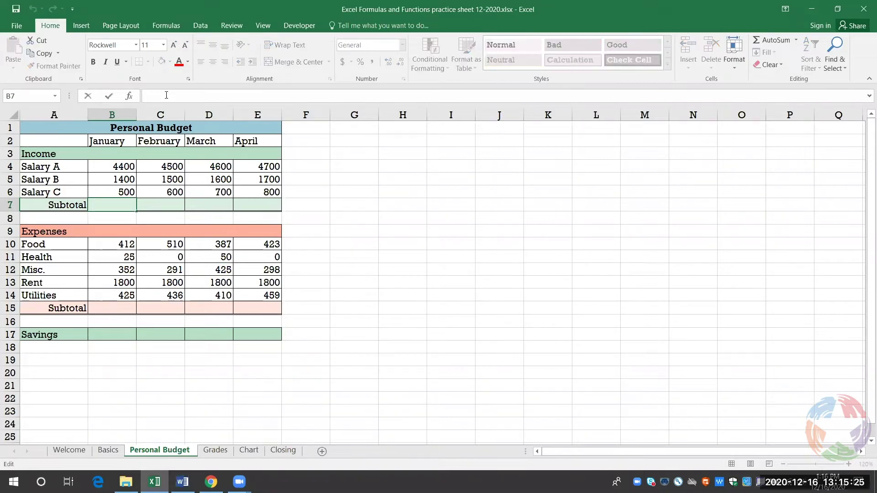
text(=)
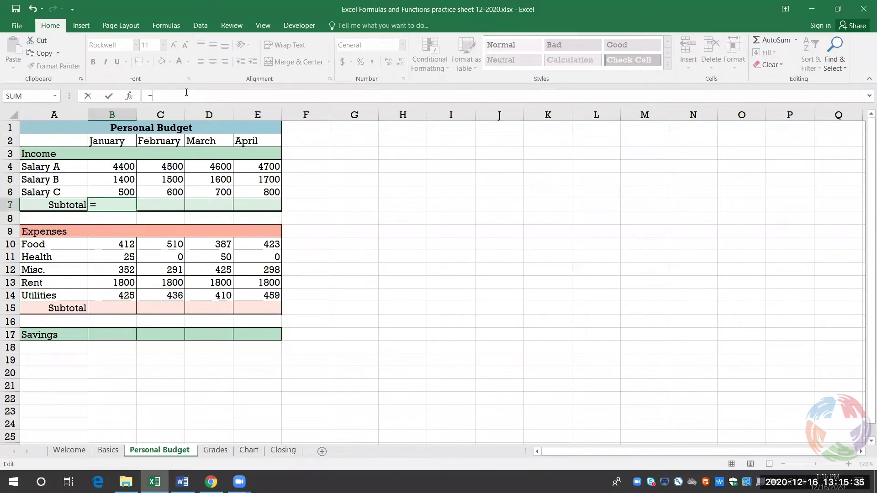
text(B)
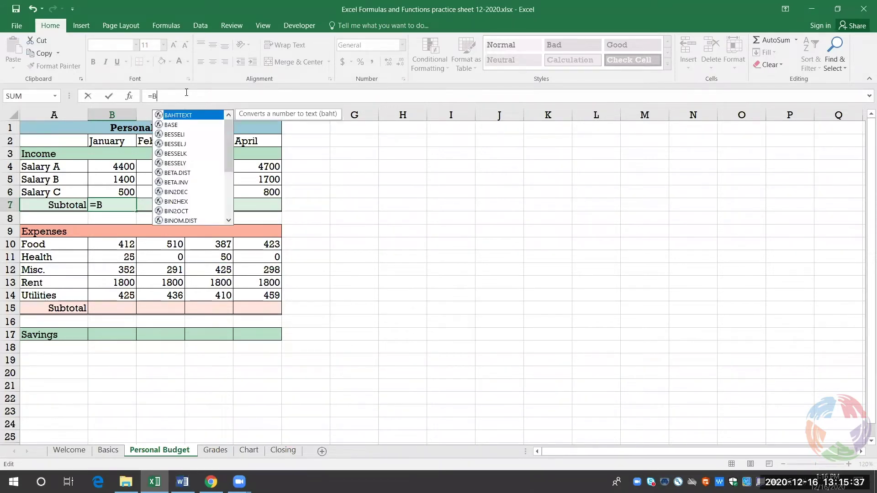
text(4)
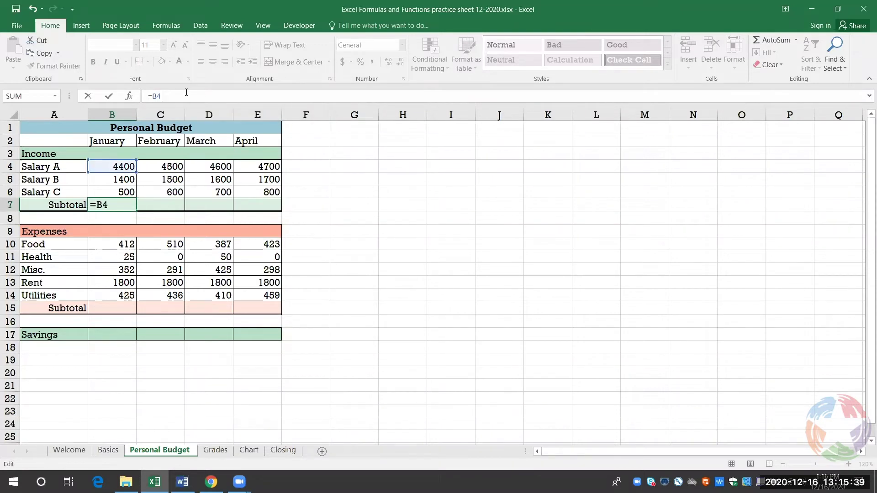
text(+B5)
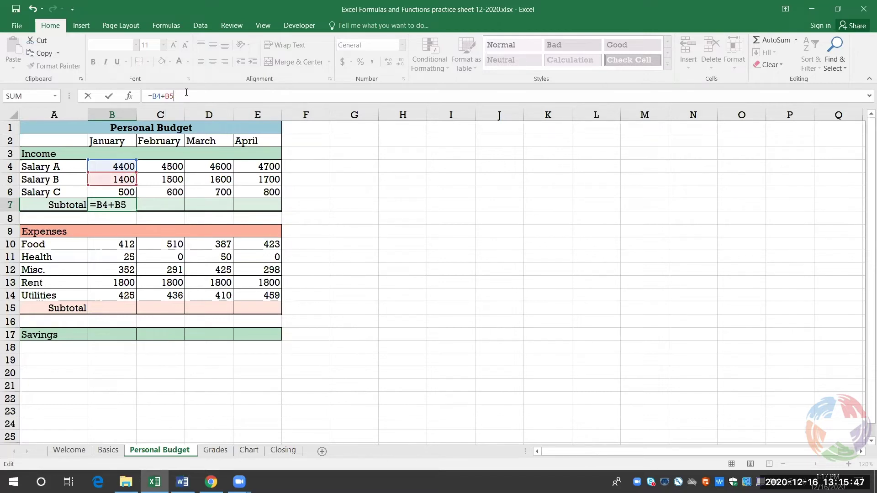
key(Return)
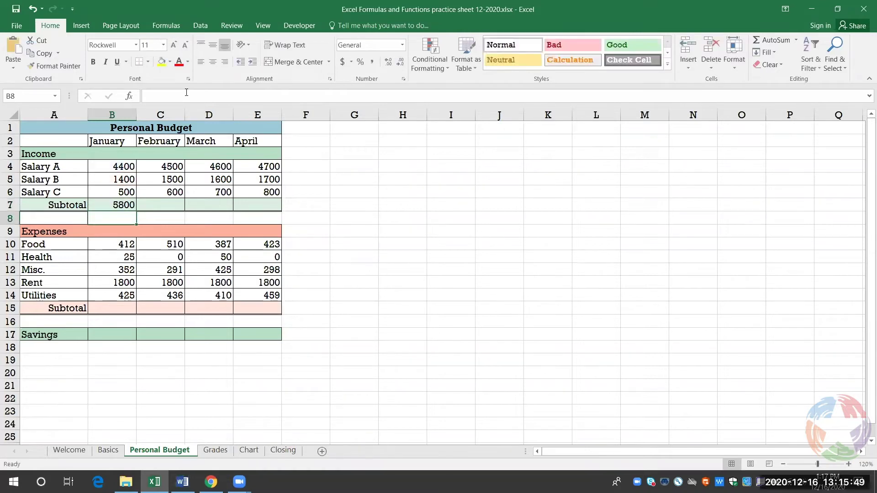
Step: Check the formula in B7 against the January Salary A and Salary B cells, and ignore the incoming chat request
click(104, 203)
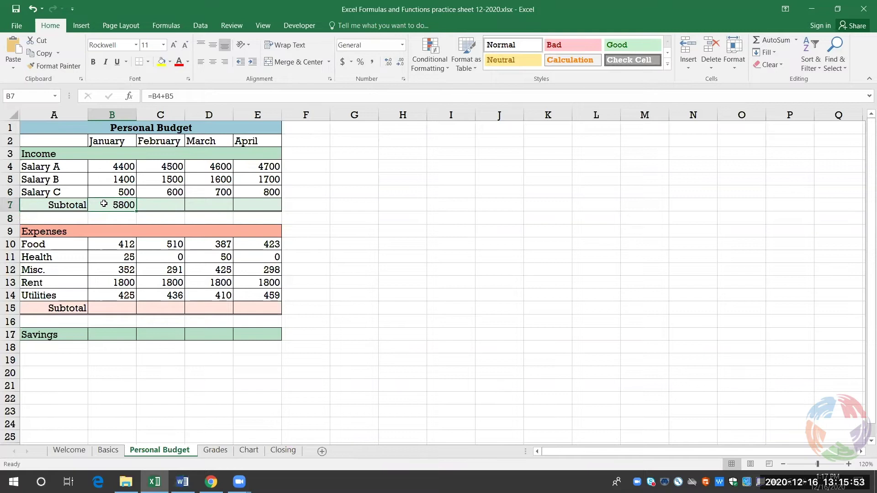
click(101, 166)
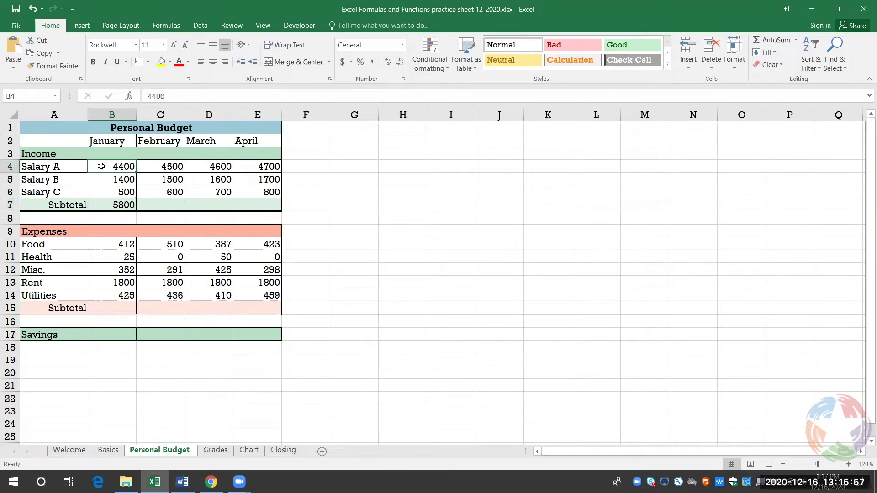
click(101, 180)
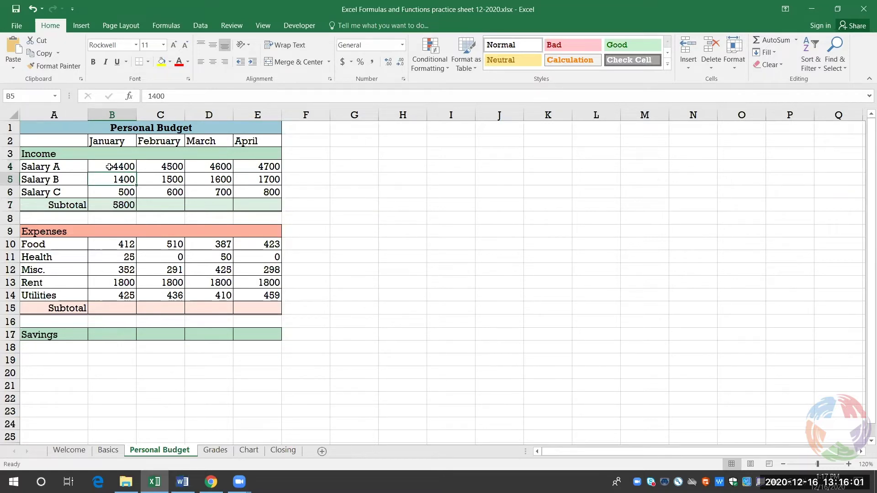
click(107, 204)
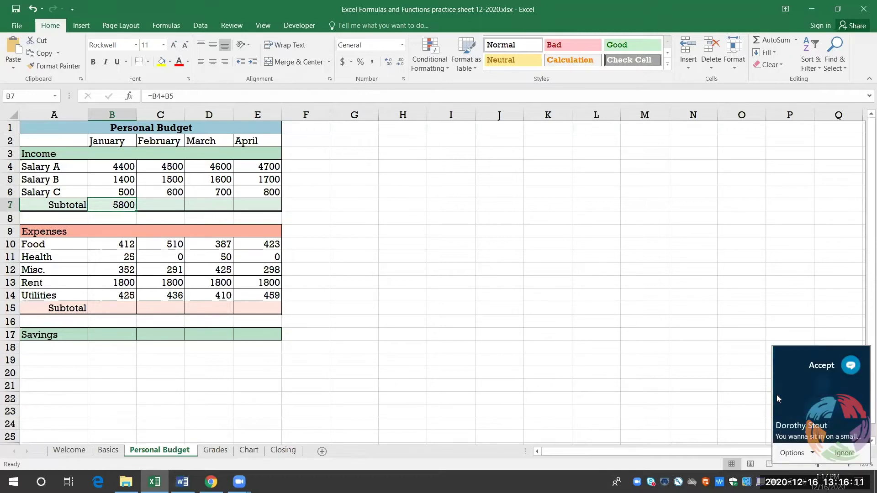
click(843, 451)
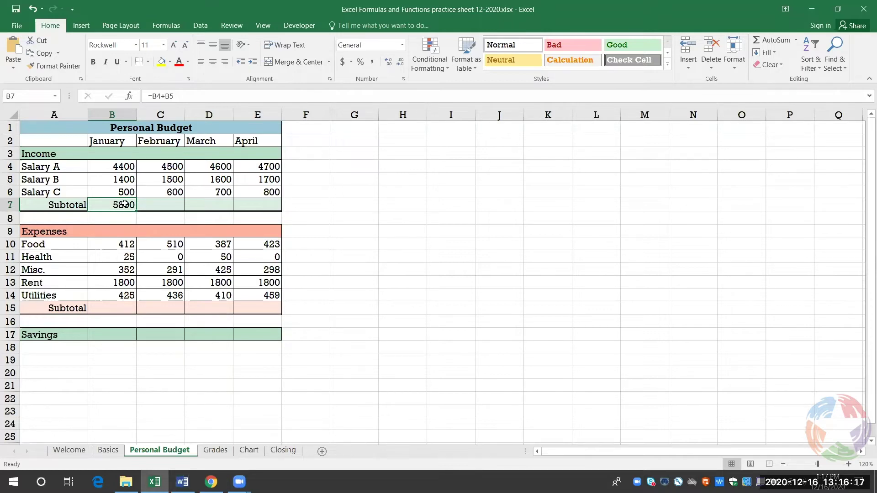
click(169, 207)
click(316, 204)
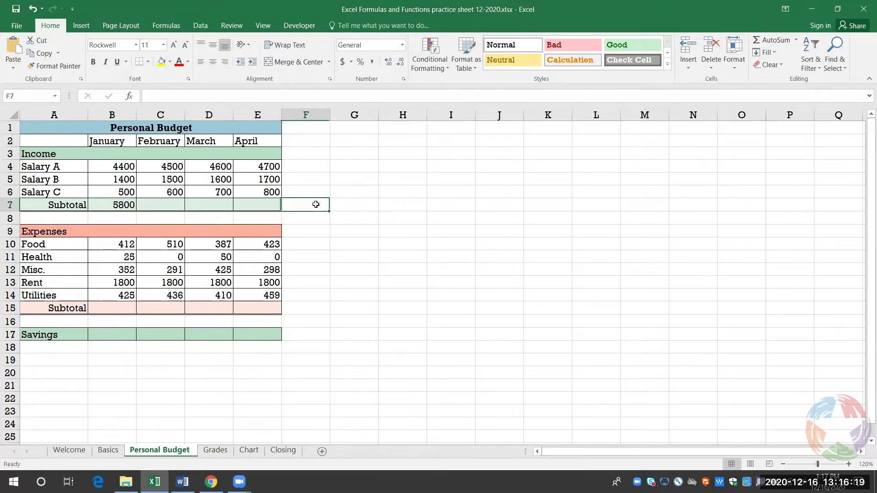
click(314, 248)
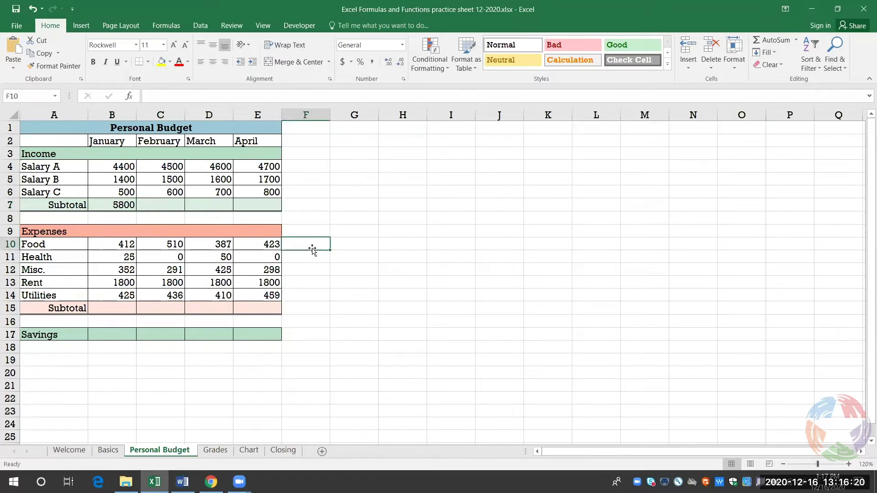
Step: Extend the January income subtotal formula in B7 to =B4+B5+B6 so that it includes Salary C
click(114, 204)
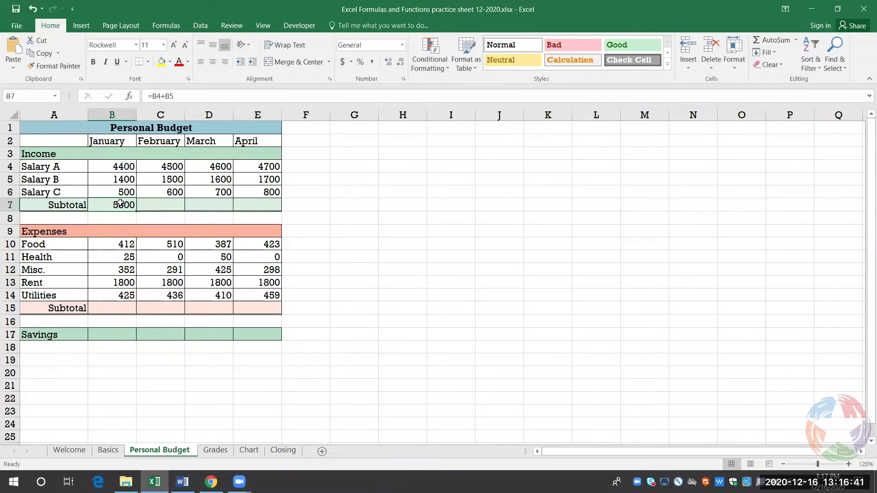
click(186, 91)
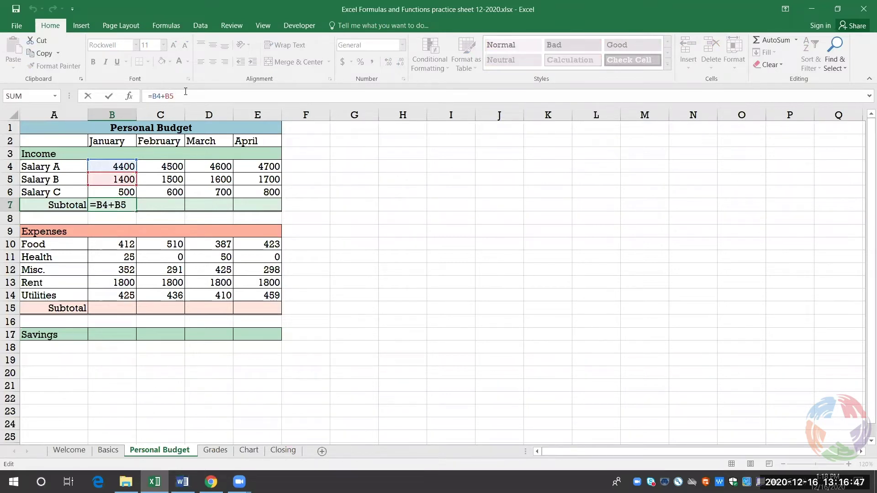
text(+B6)
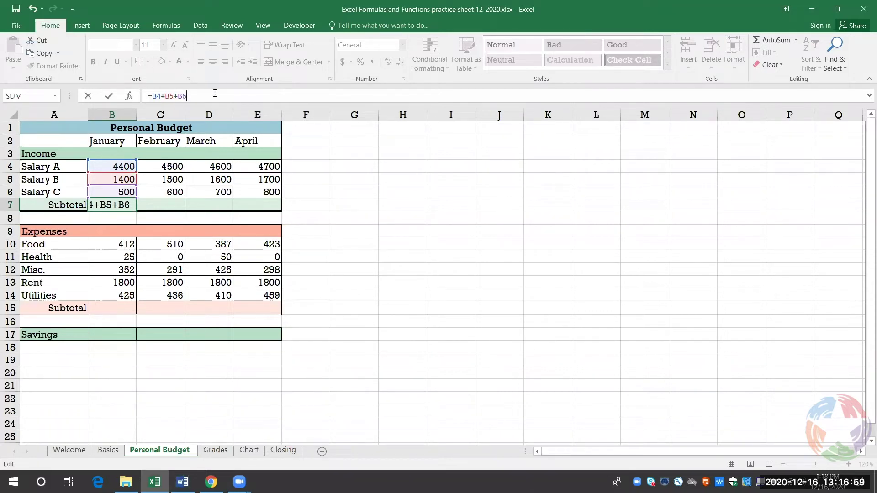
key(Return)
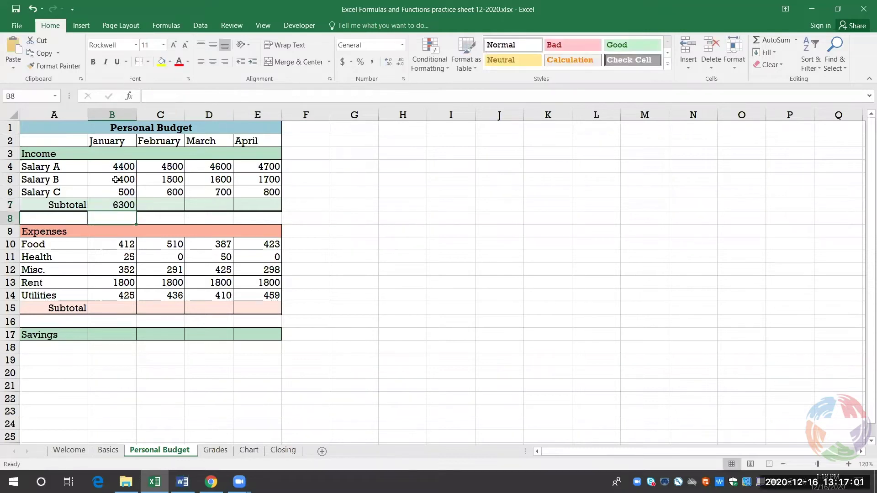
Step: Review the January subtotal formula in B7 against the three salary cells B4, B5 and B6
click(104, 206)
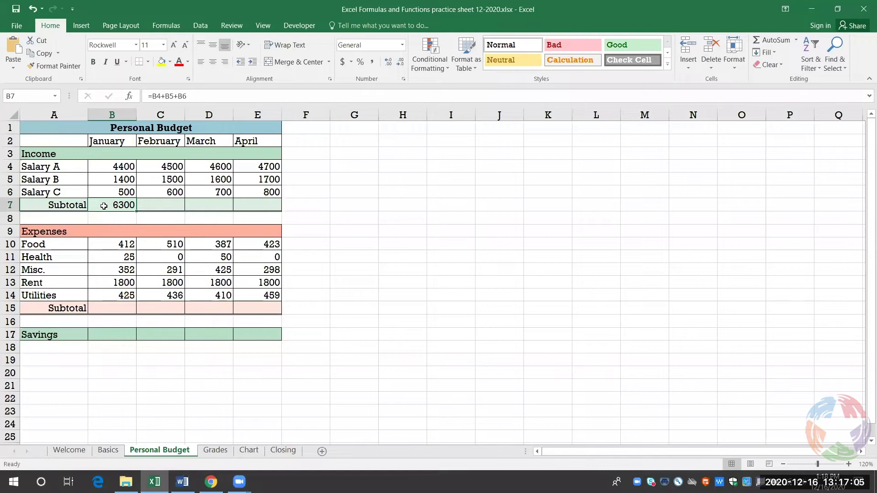
click(125, 168)
click(122, 181)
click(121, 192)
click(108, 204)
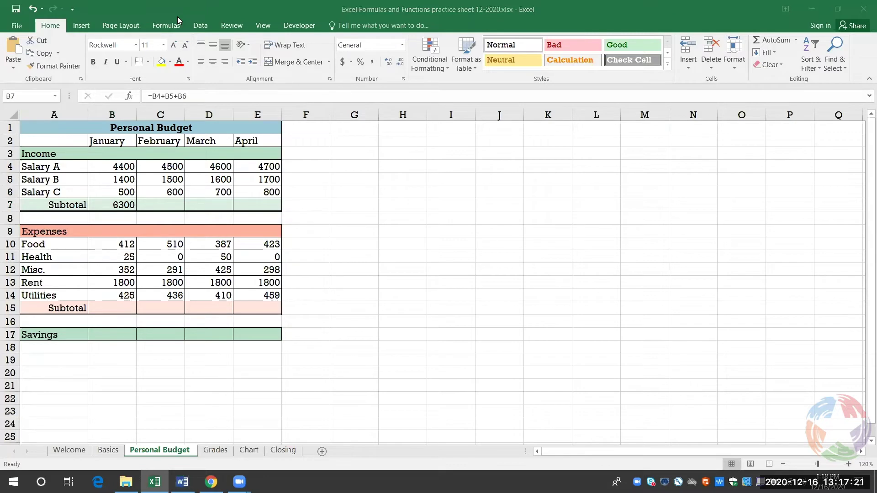
Step: Fill the January income subtotal formula from B7 across the February, March and April cells C7 to E7
click(122, 205)
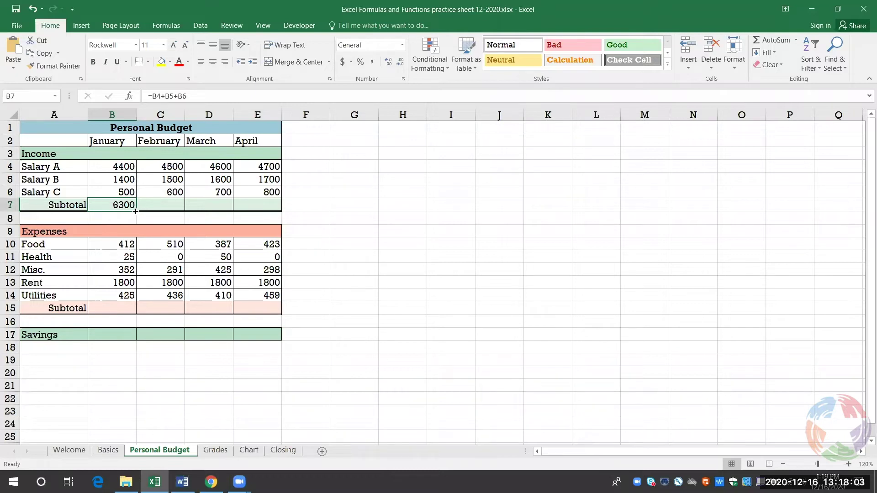
drag(135, 211, 281, 208)
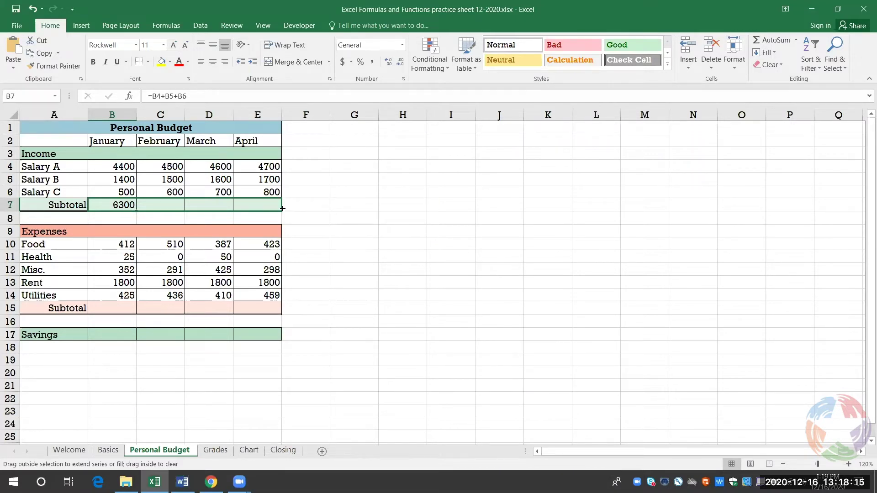
drag(283, 208, 283, 209)
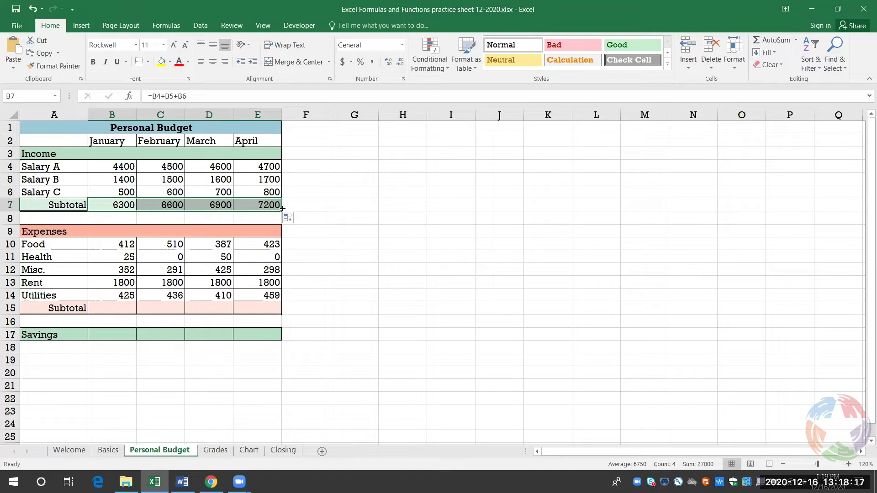
click(307, 205)
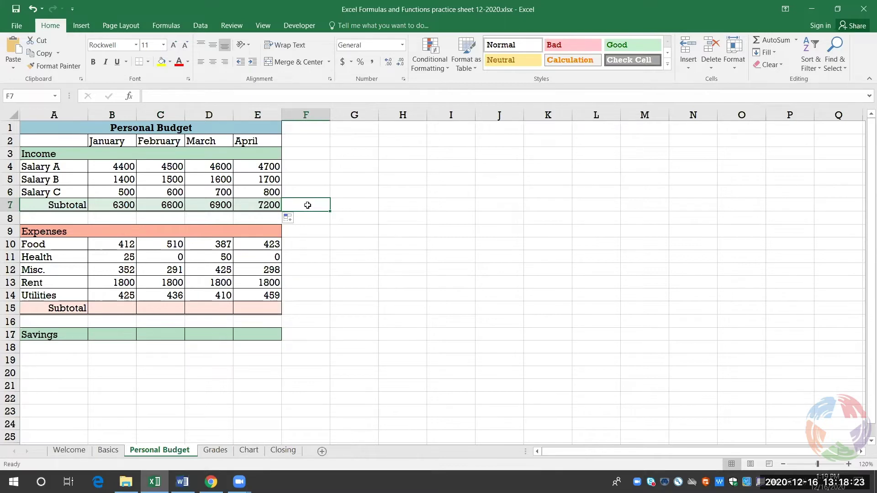
Step: Review the filled income subtotal formulas for February, March and April in C7, D7 and E7
click(160, 208)
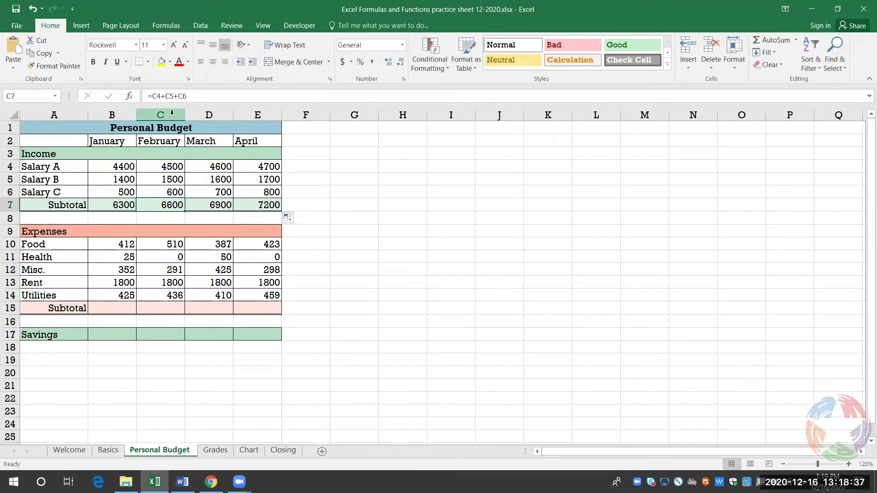
click(202, 204)
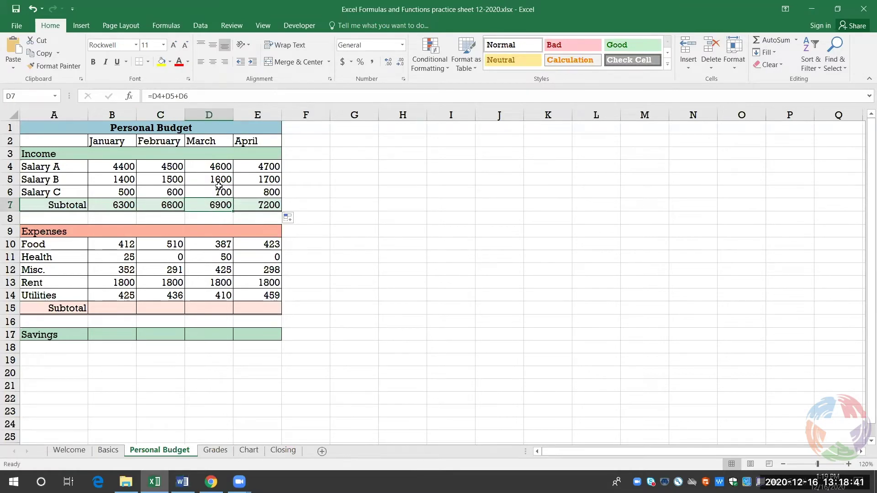
click(248, 208)
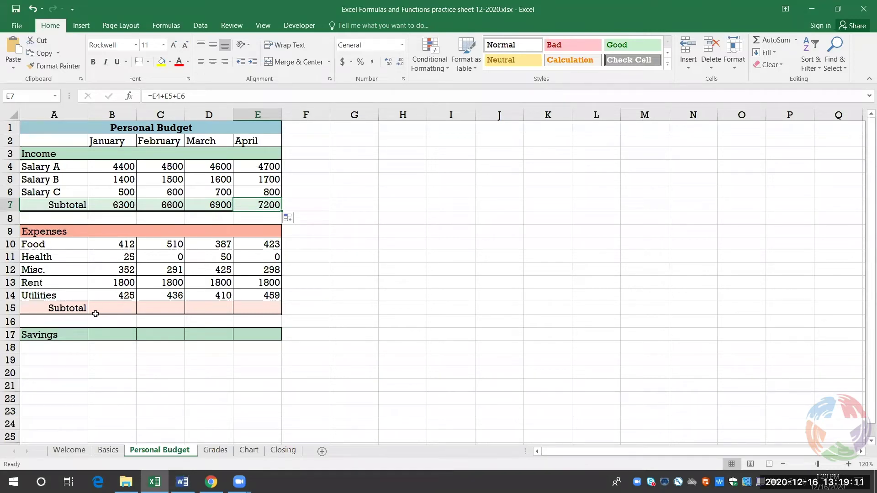
Step: Insert the SUM function through the Insert Function dialog in the January expenses subtotal B15, totalling B10:B14
click(121, 309)
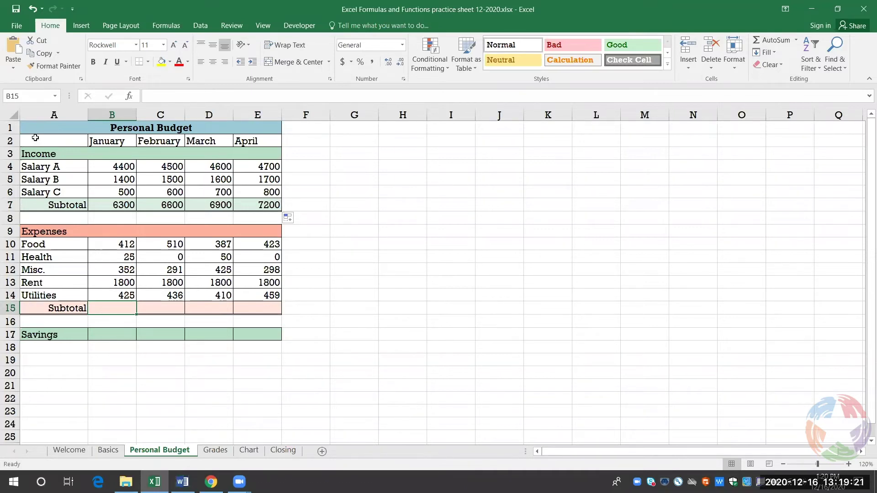
click(20, 96)
click(115, 309)
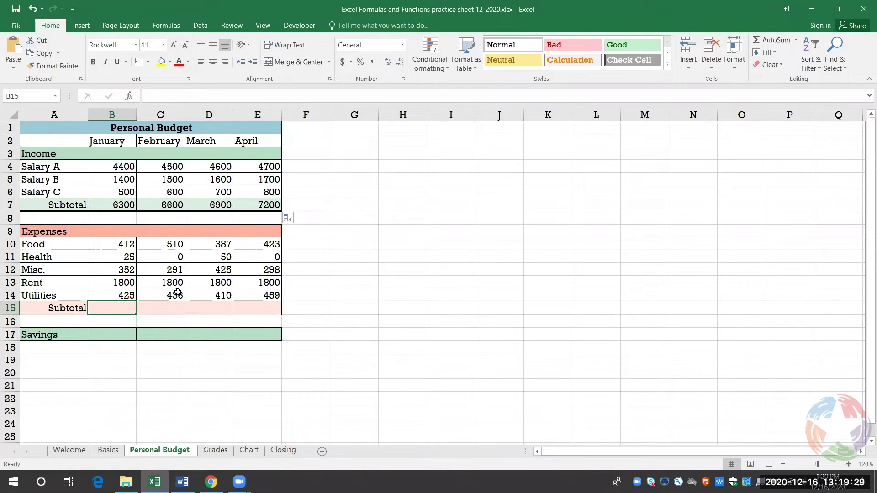
click(130, 94)
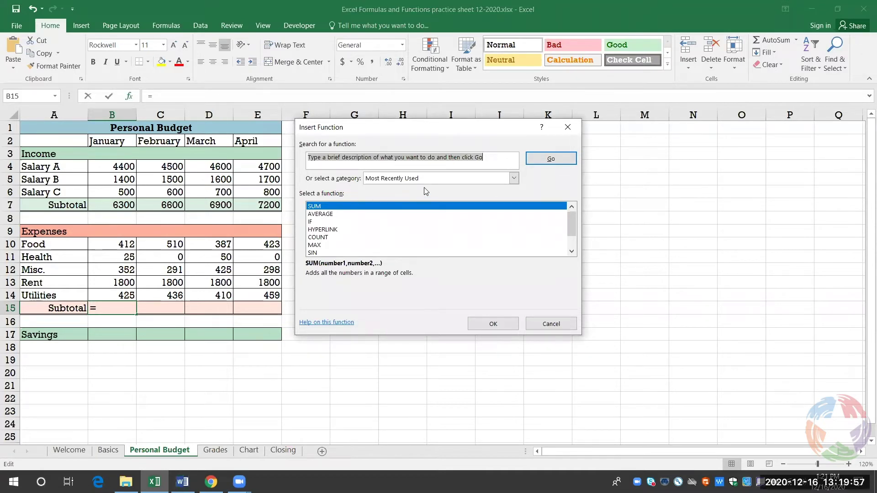
click(514, 179)
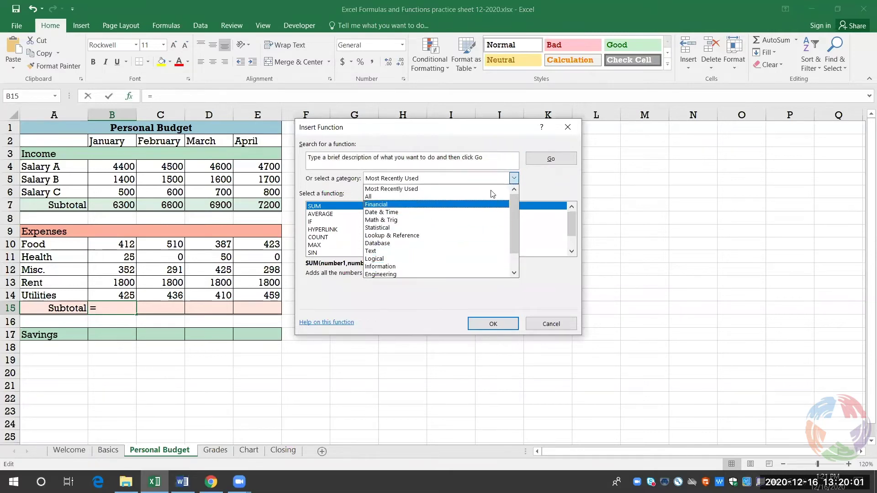
click(534, 172)
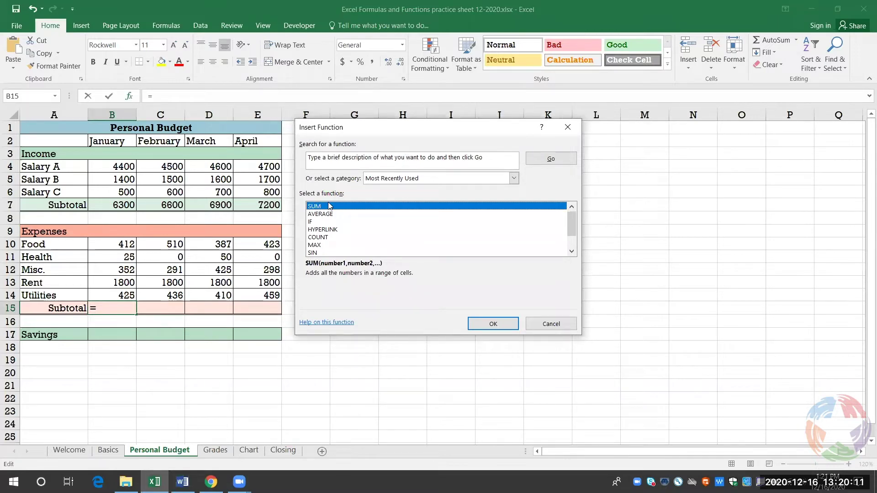
click(491, 324)
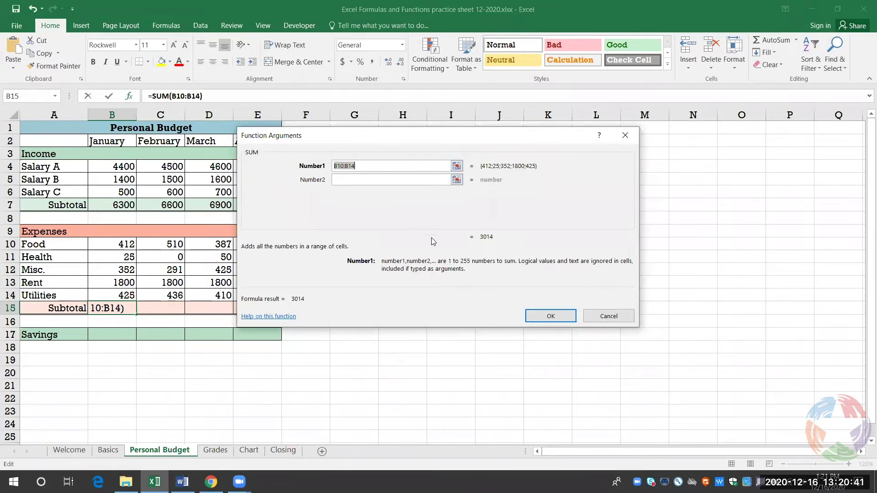
click(551, 320)
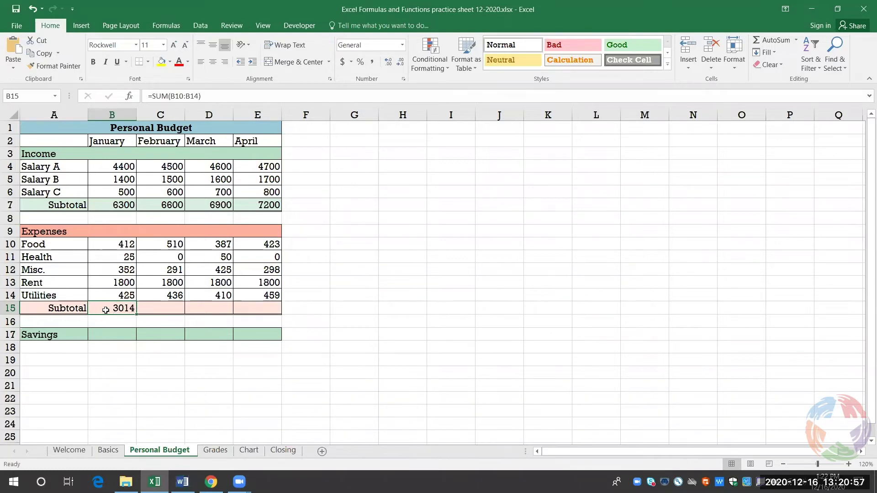
Step: Go through the January expense cells B10 to B14 and check them against the subtotal formula in B15
click(113, 244)
key(Down)
key(Down)
key(Down)
key(Down)
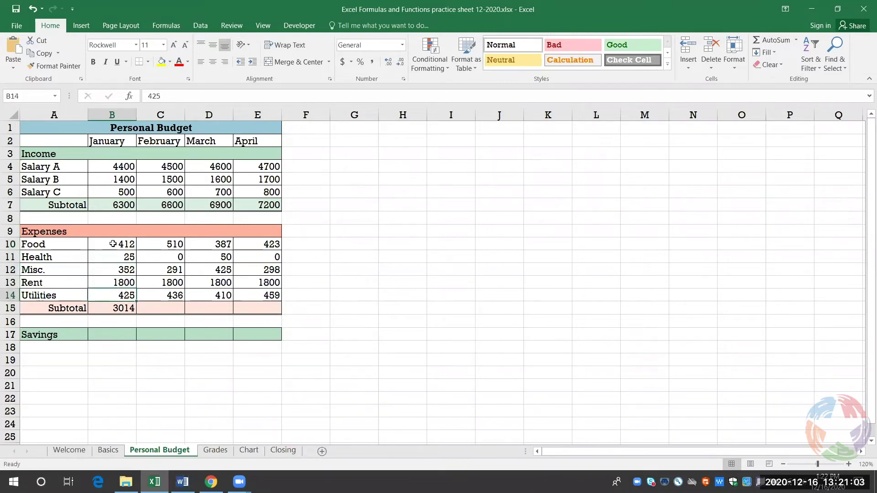
key(Down)
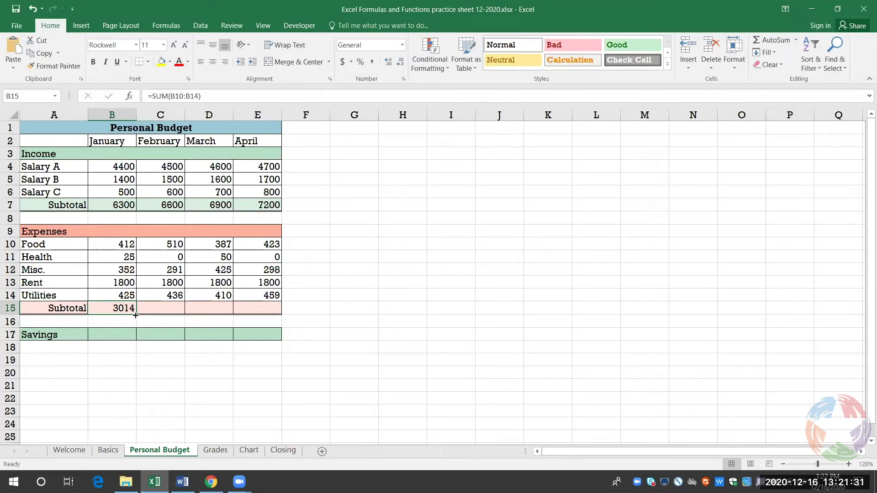
Step: Fill the January expenses subtotal formula from B15 across C15 to E15
drag(135, 315, 279, 312)
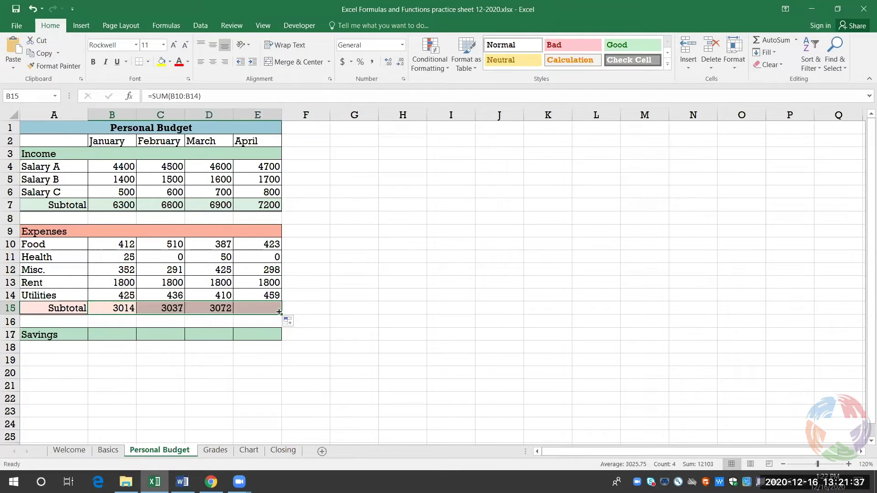
key(Tab)
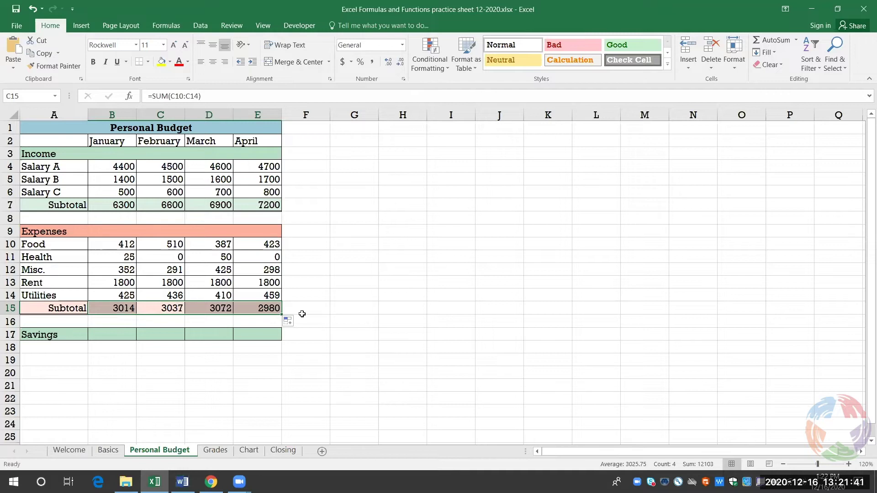
click(302, 313)
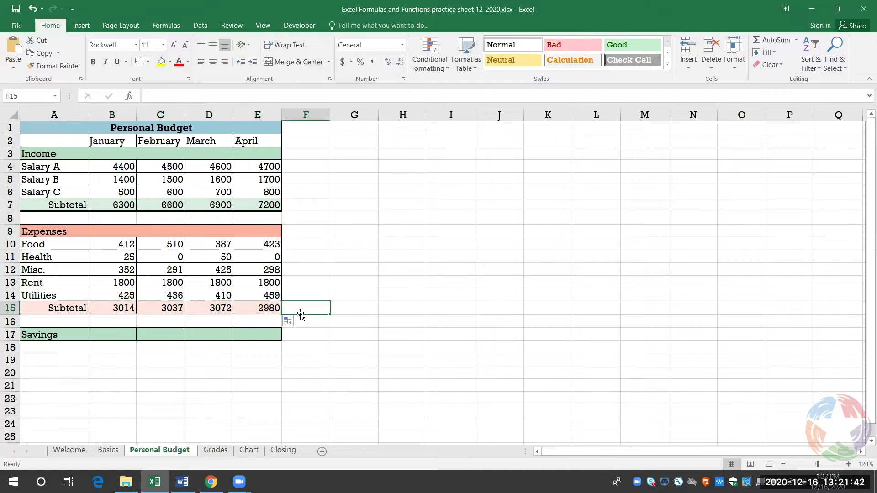
Step: Check the filled expenses subtotal formulas for April, March and February in E15, D15 and C15
click(260, 310)
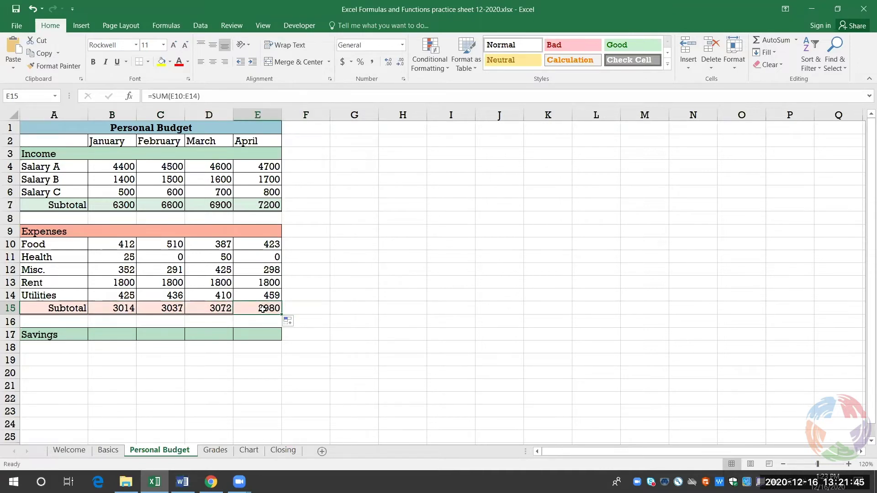
click(201, 311)
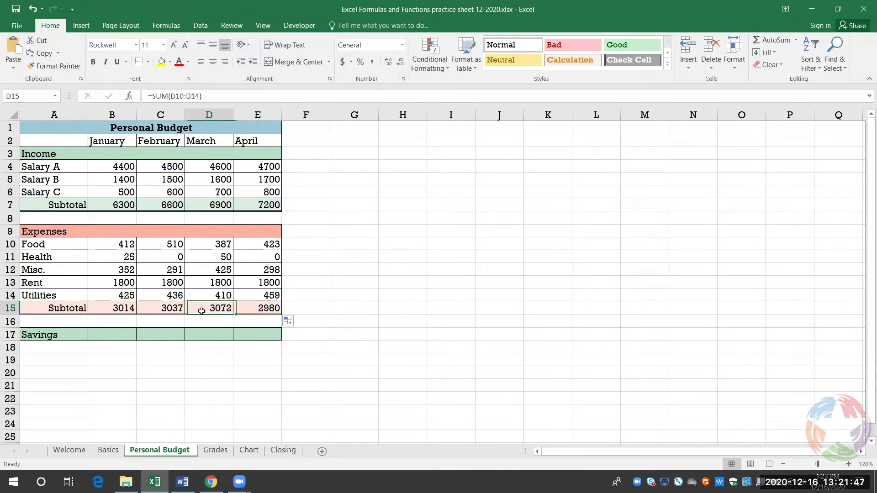
click(154, 310)
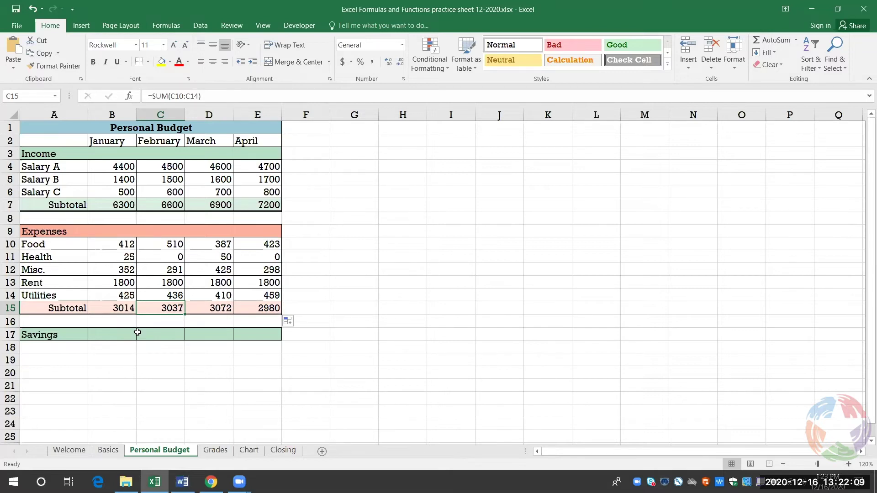
Step: Undo the expenses subtotal fill across row 15 and the SUM function entered in B15
key(ctrl+z)
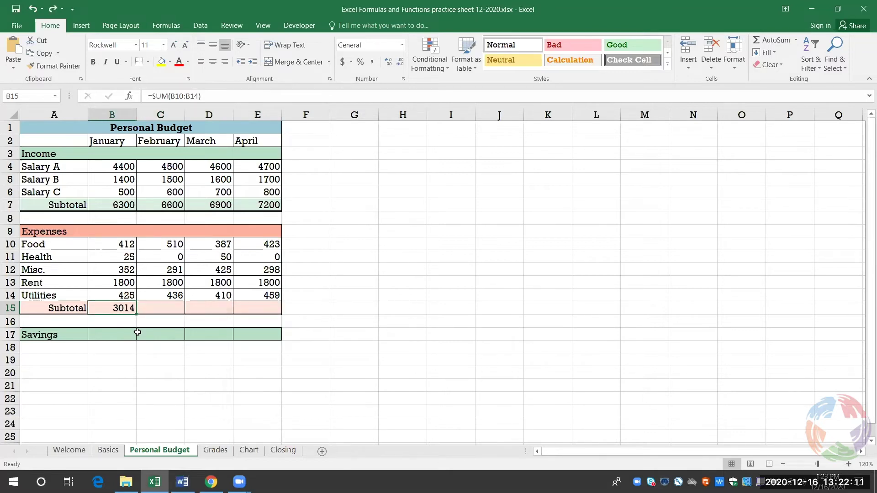
key(ctrl+z)
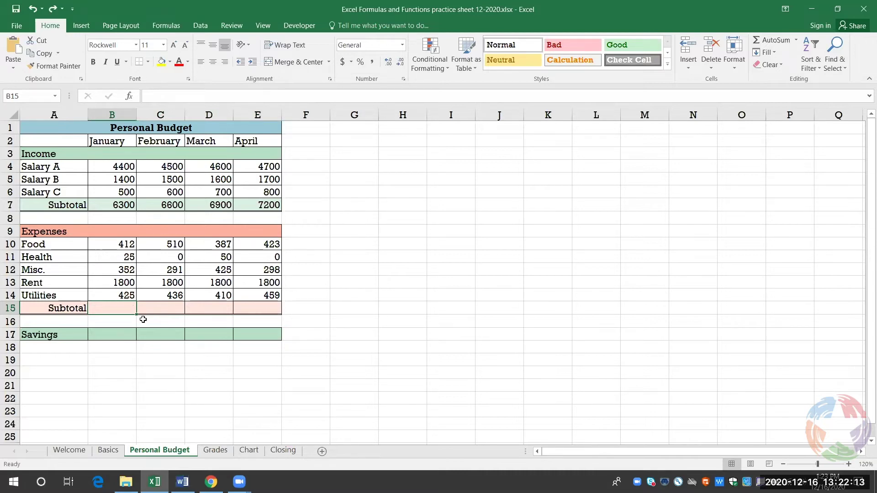
click(154, 305)
Step: Total the January expenses in B15 with the AutoSum Sum function over B10:B14
click(117, 308)
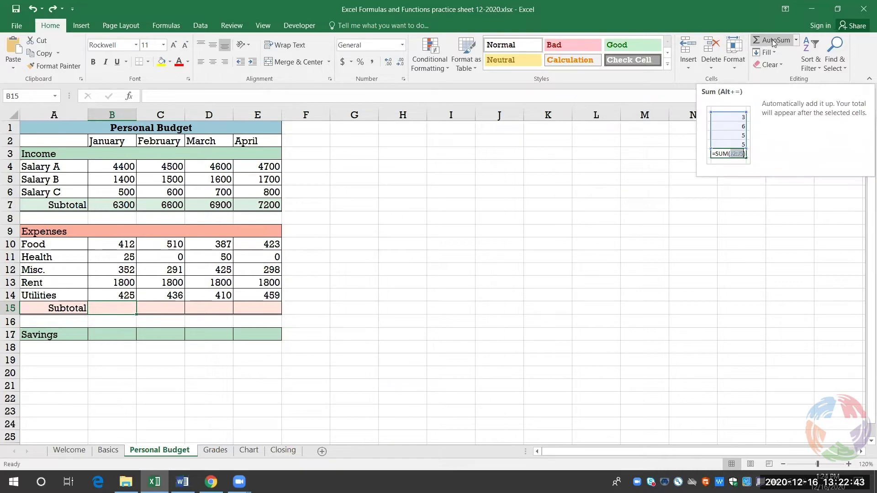
click(796, 42)
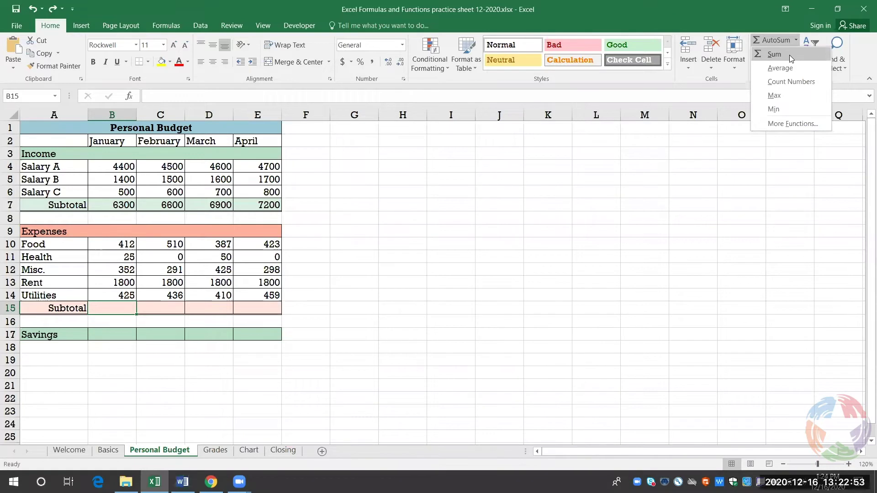
click(790, 56)
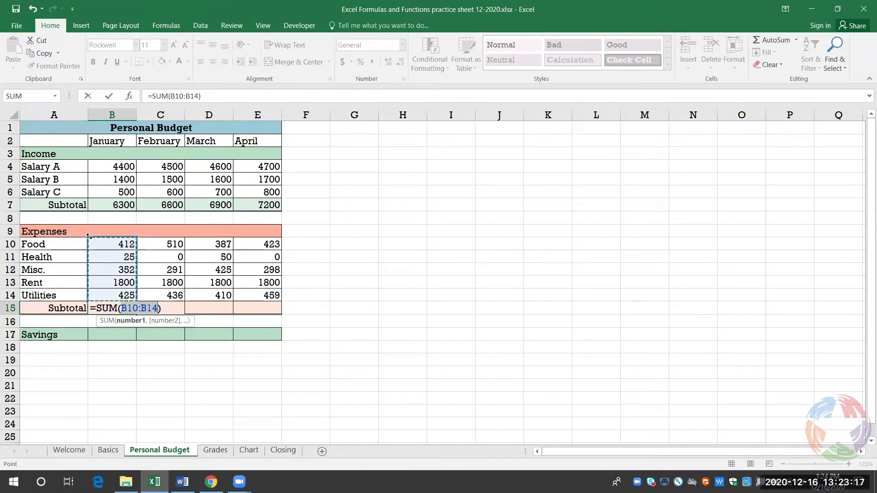
mouse_move(89, 236)
mouse_down()
mouse_move(102, 280)
mouse_move(94, 232)
mouse_move(104, 272)
mouse_move(99, 241)
mouse_up()
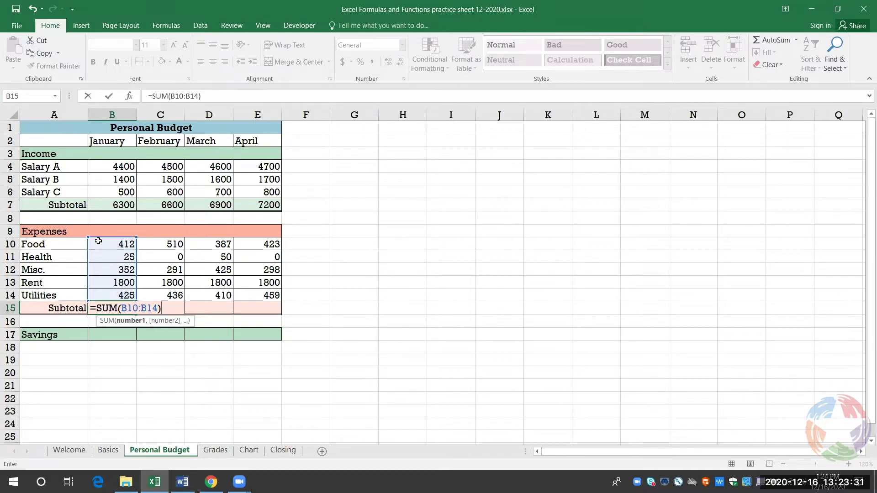
key(Return)
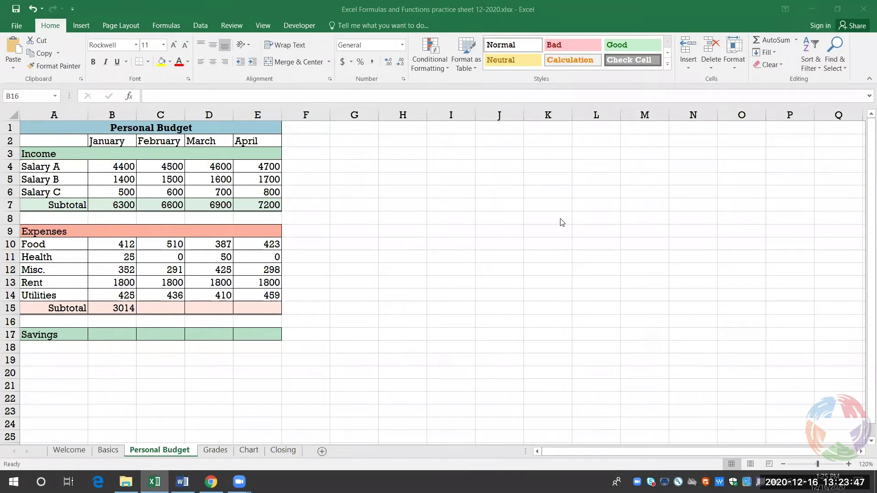
Step: Fill the AutoSum expenses subtotal from B15 across the February, March and April cells C15 to E15
click(130, 307)
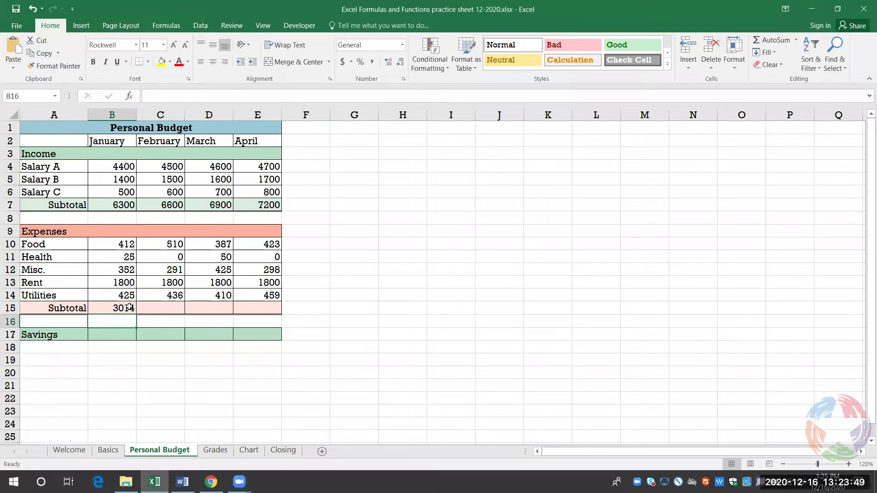
click(125, 308)
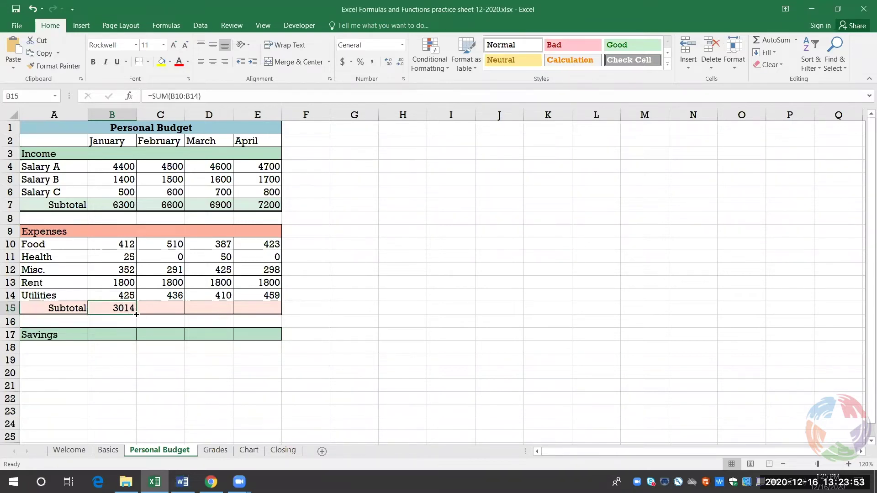
drag(137, 314, 279, 315)
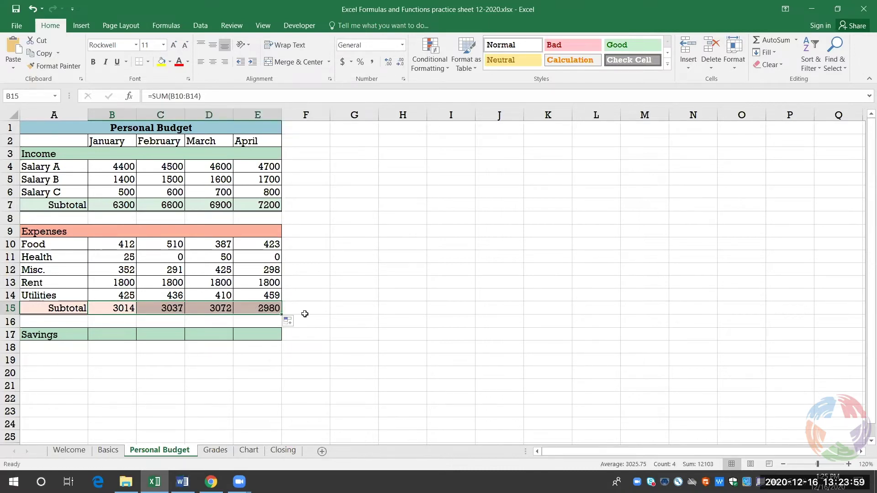
click(305, 314)
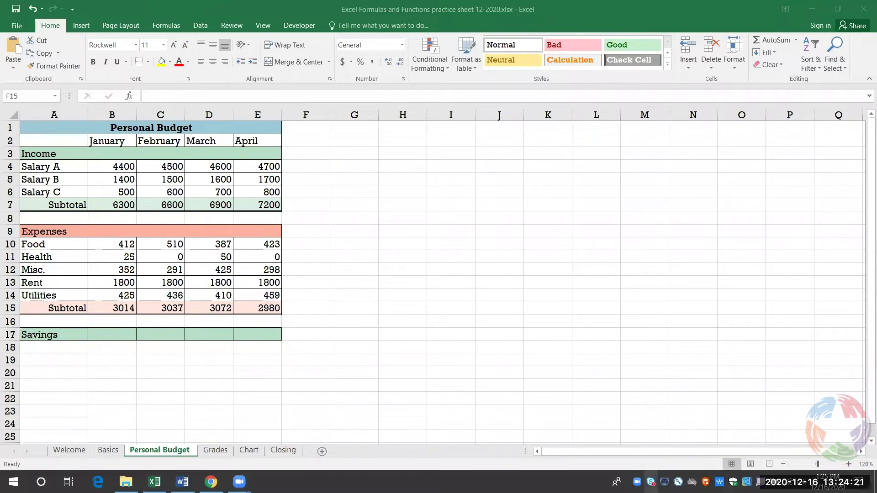
right_click(651, 481)
click(598, 475)
Step: Switch to the Grades sheet and enlarge its zoom level to 150%
click(215, 451)
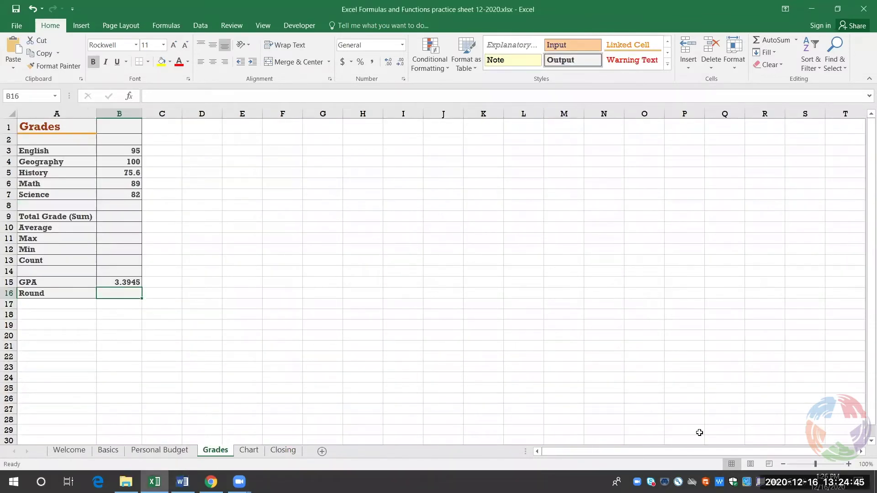
click(847, 464)
click(848, 464)
click(848, 464)
click(848, 464)
click(848, 463)
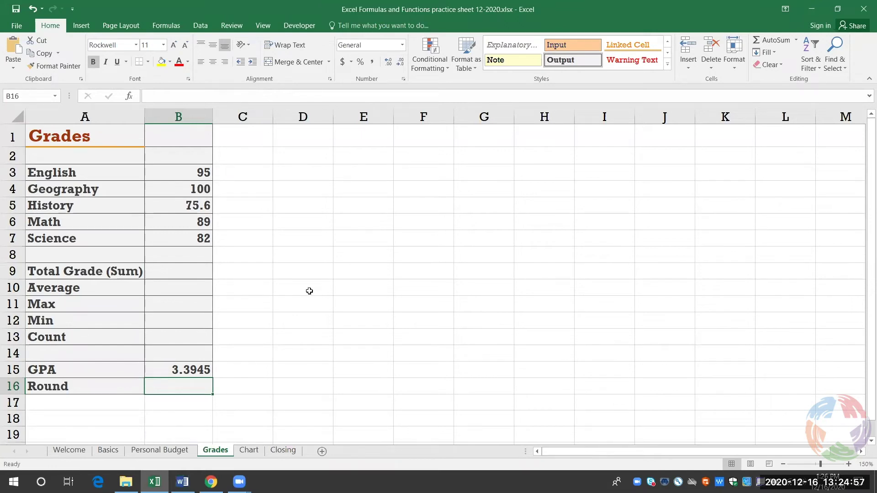
Step: Calculate the total grade in B9 with the formula =SUM(B3:B7)
click(177, 273)
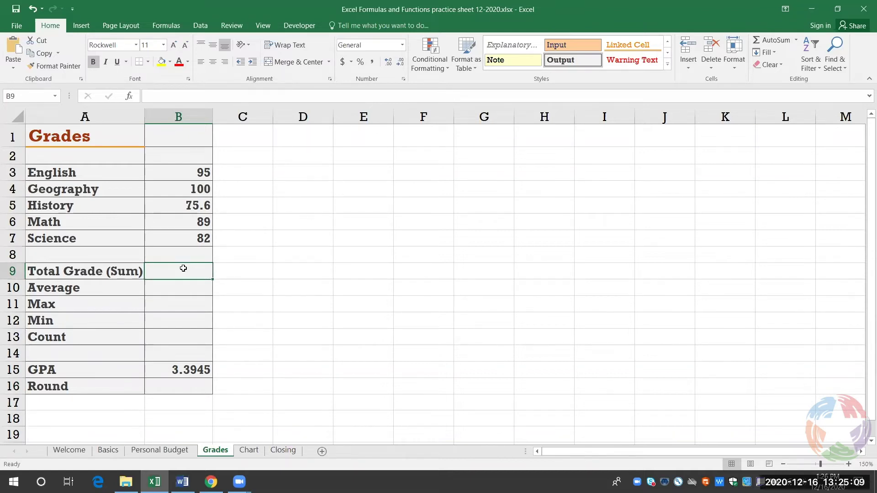
click(11, 96)
click(185, 273)
click(174, 96)
text(=)
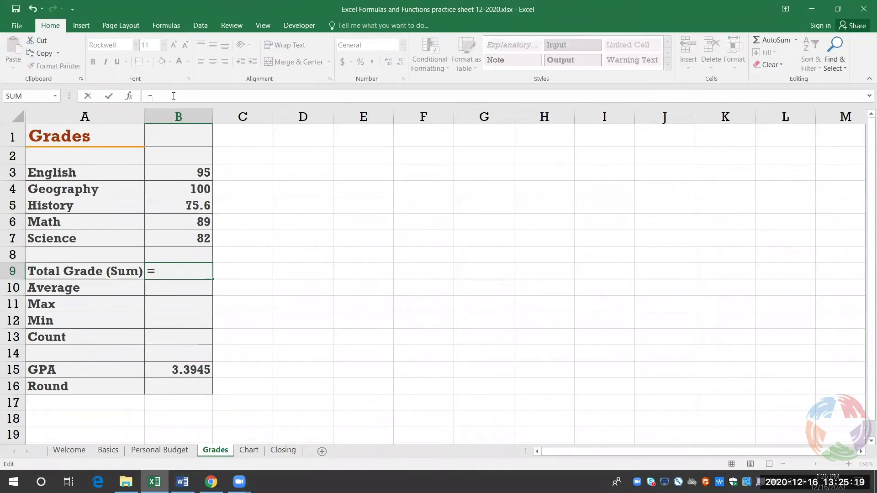
text(SUM)
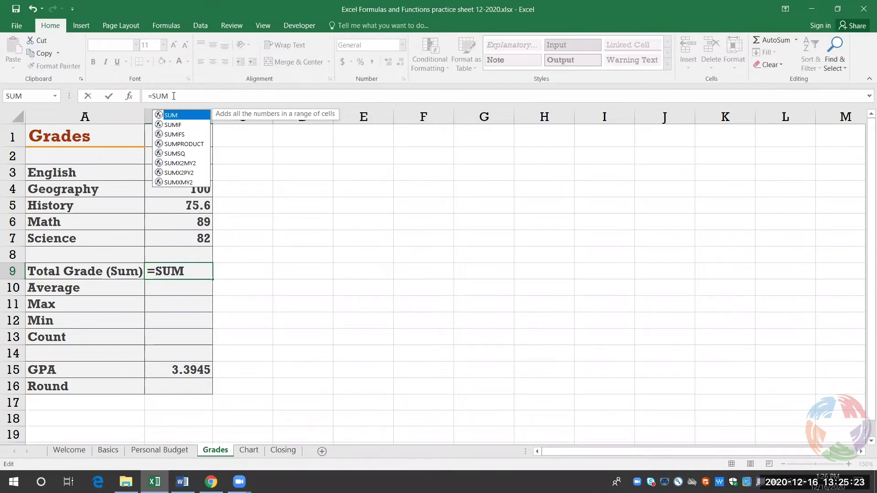
text(()
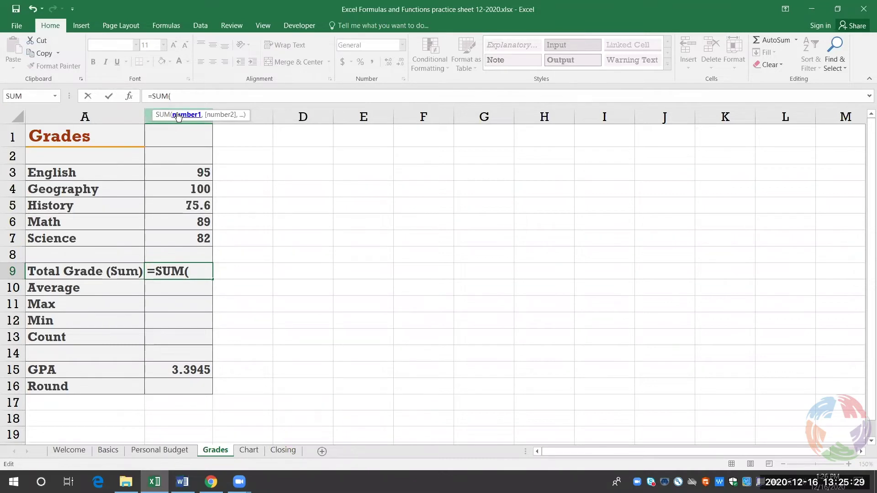
text(B3)
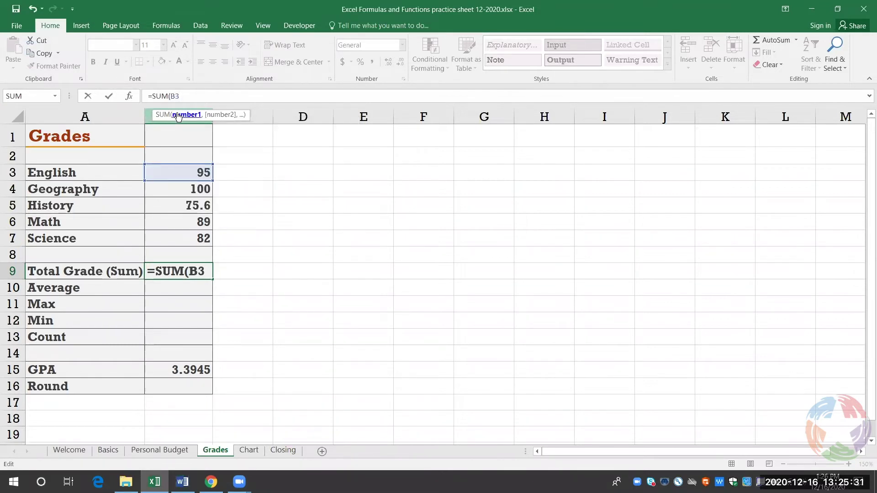
text(:B7)
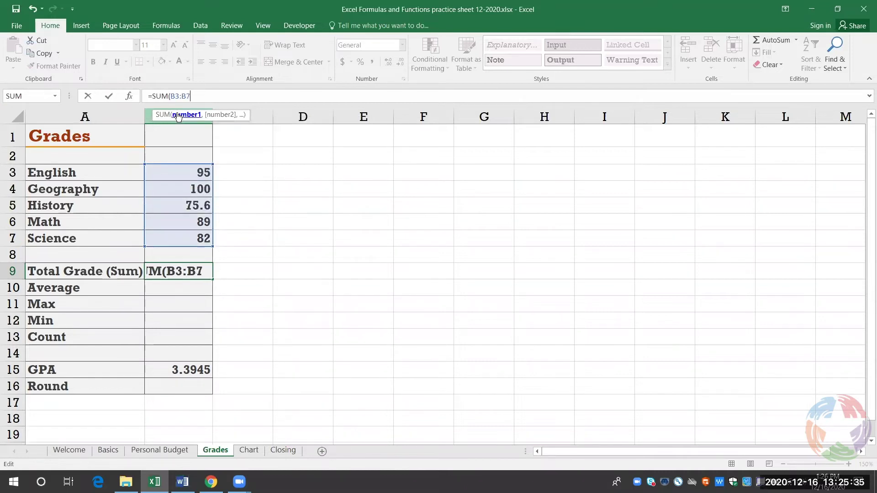
text())
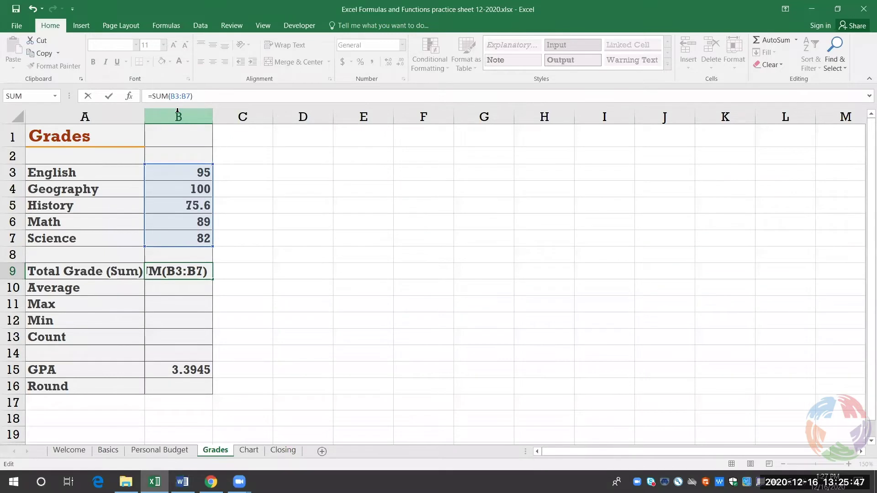
key(ctrl+Return)
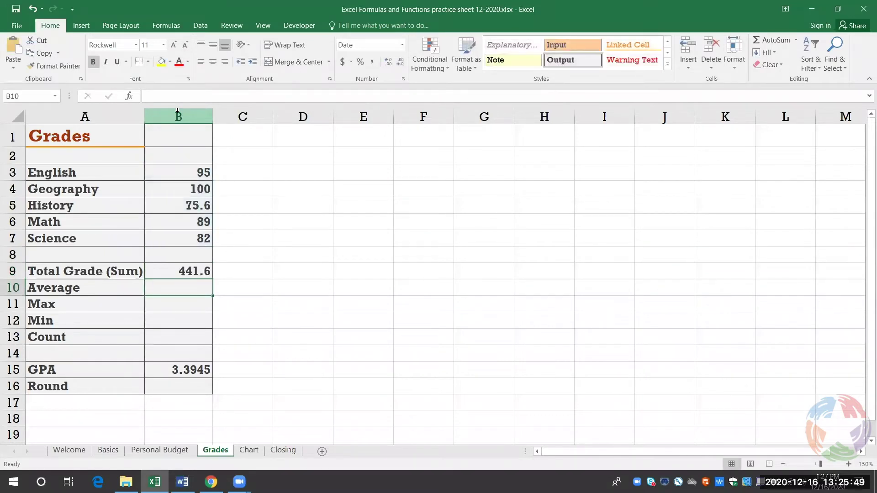
click(208, 271)
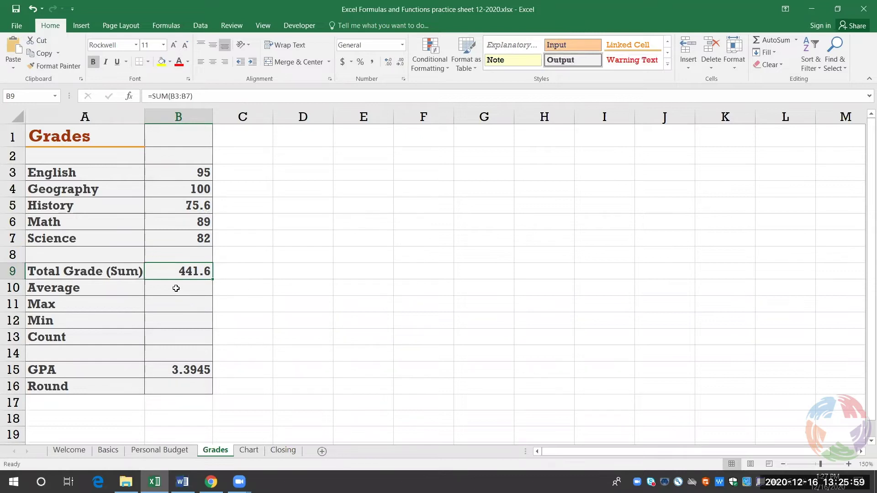
Step: Calculate the average grade in B10 with the AutoSum Average function, changing its range to B3:B7
click(174, 284)
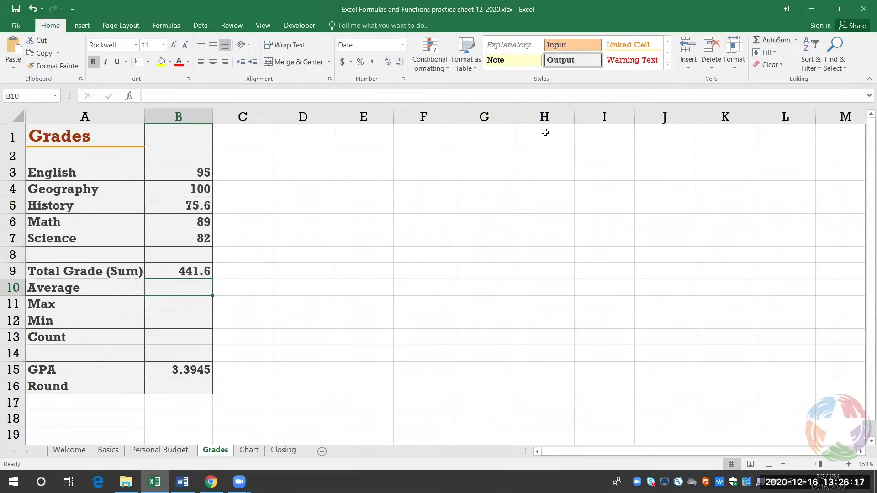
click(796, 39)
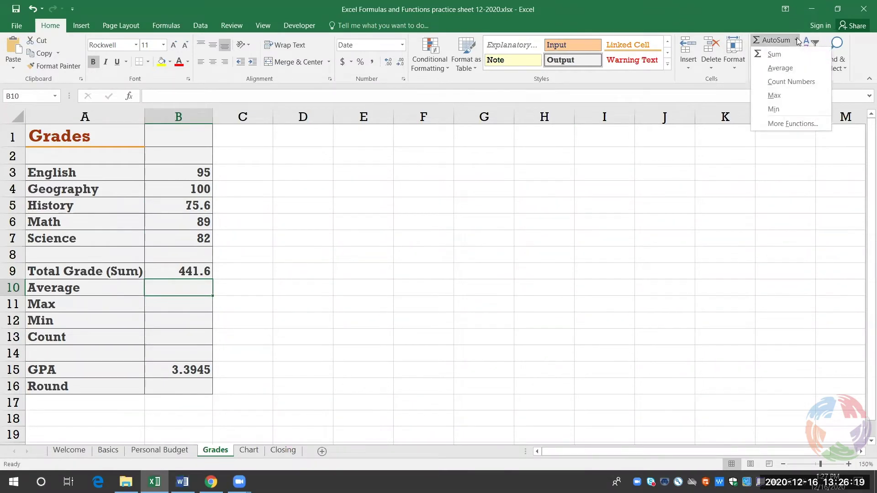
click(792, 68)
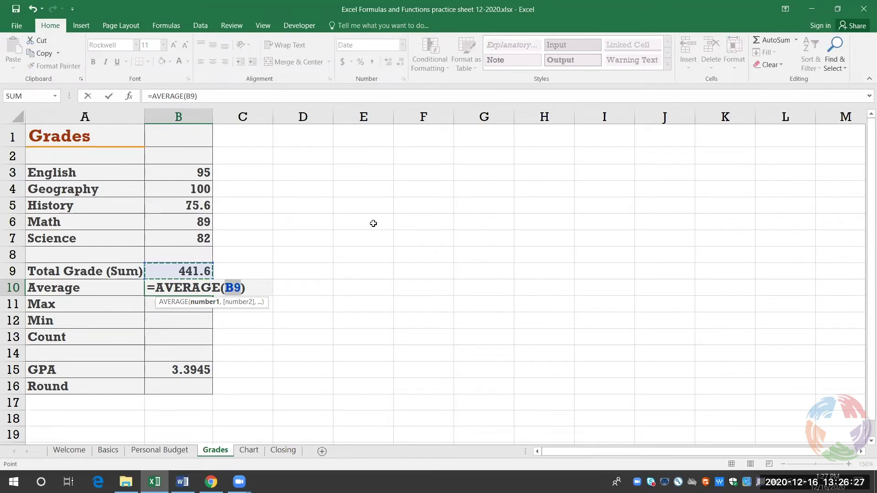
click(195, 96)
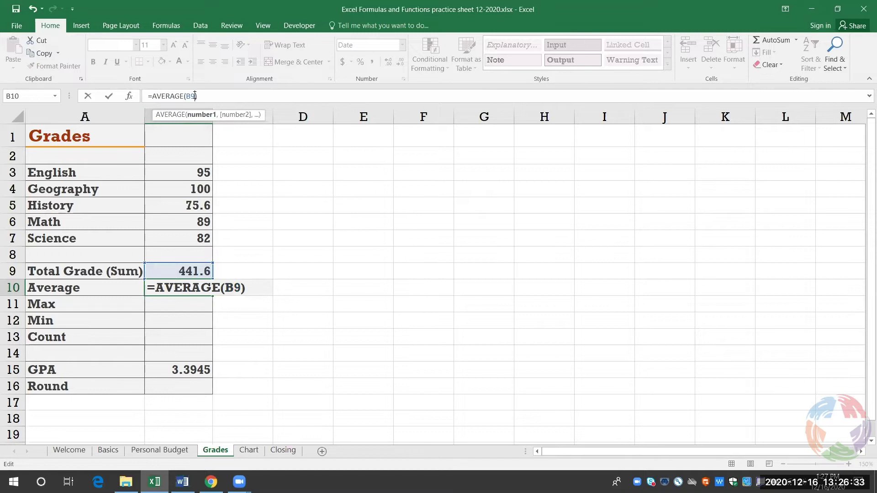
key(BackSpace)
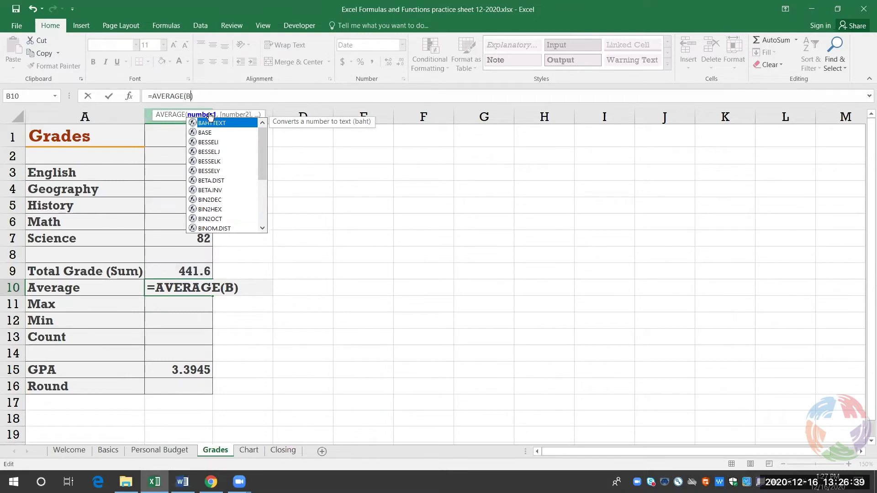
text(3)
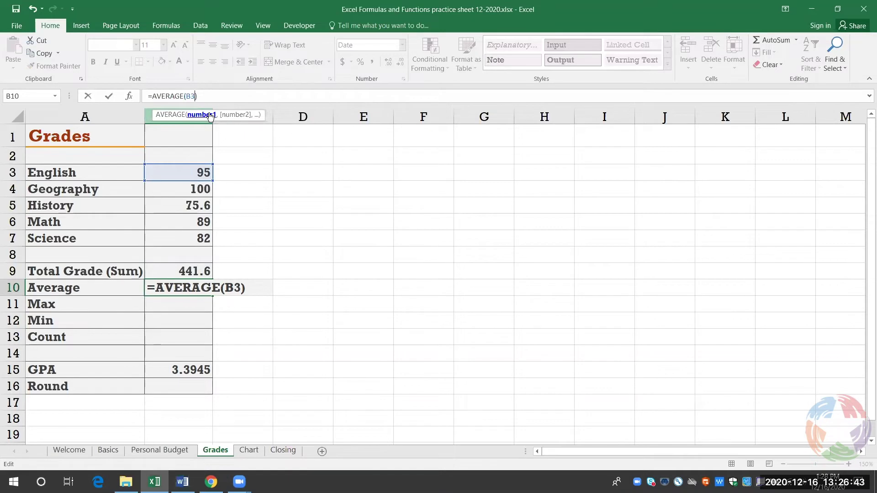
text(:B7)
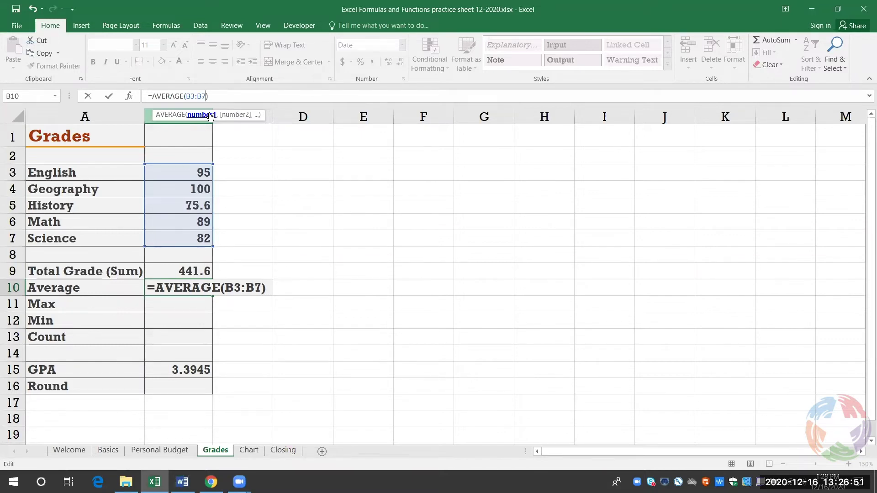
key(Return)
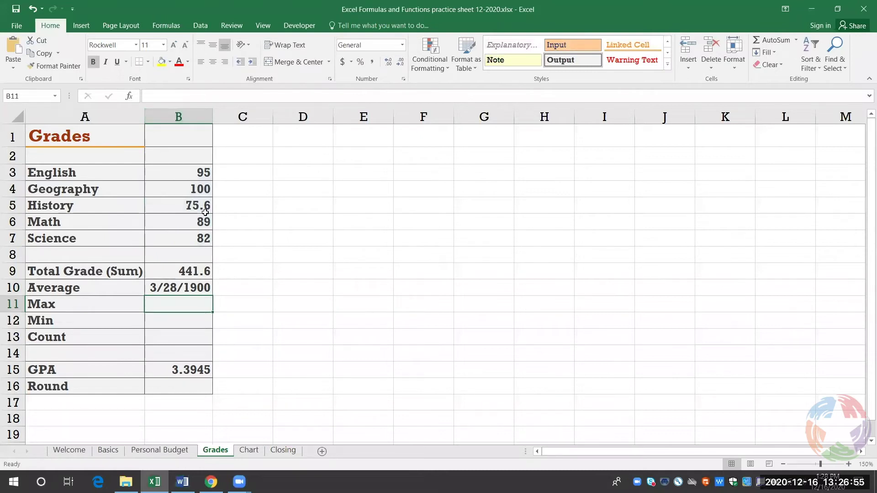
Step: Format the average in B10 as a Number with 2 decimal places, dismissing the incoming chat notification
click(170, 288)
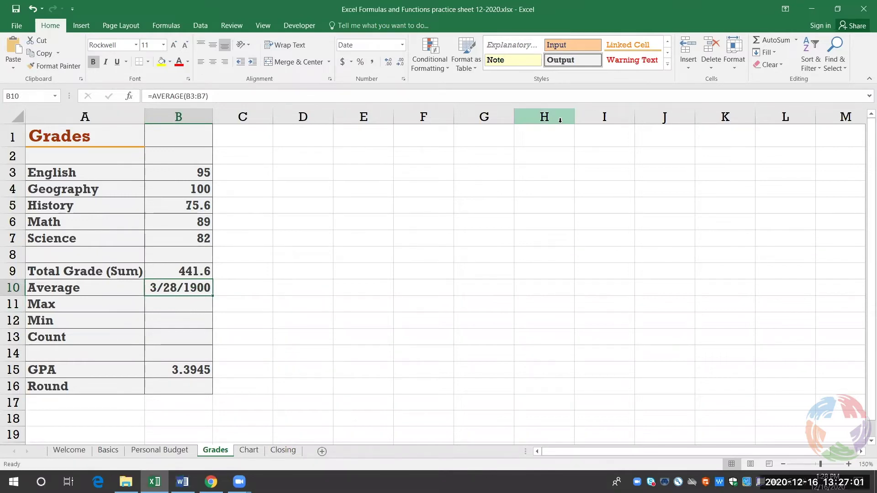
click(734, 67)
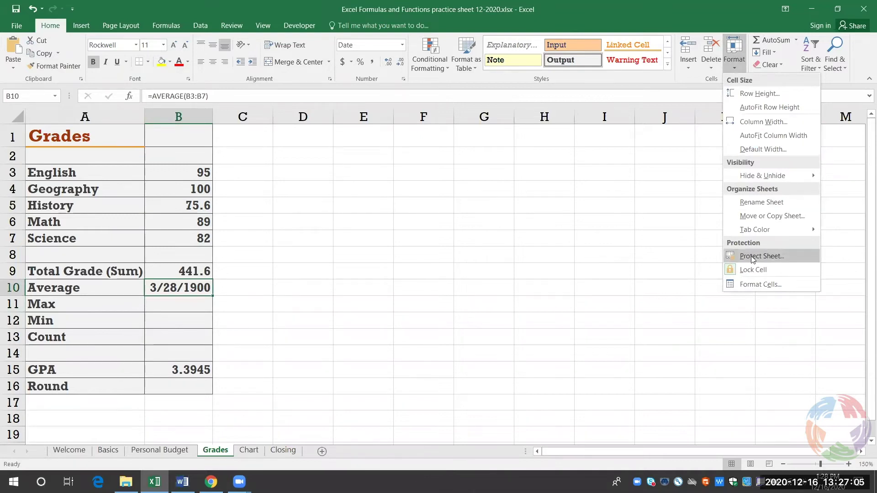
click(751, 284)
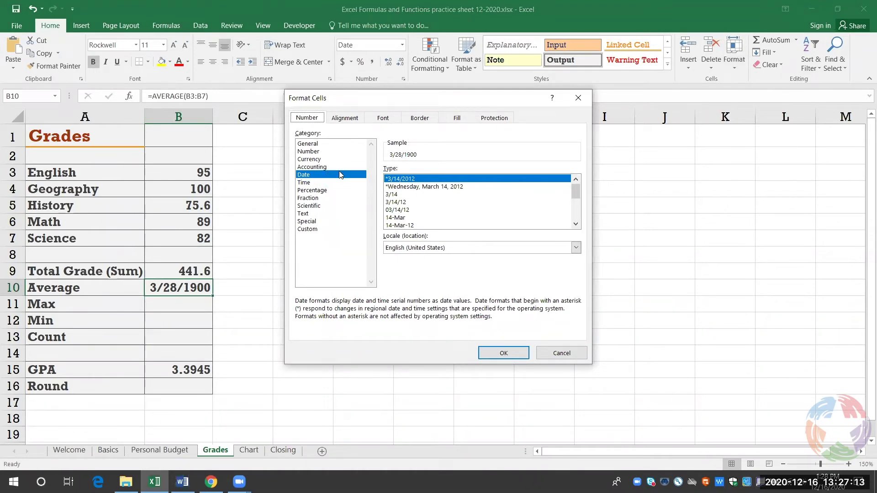
click(327, 152)
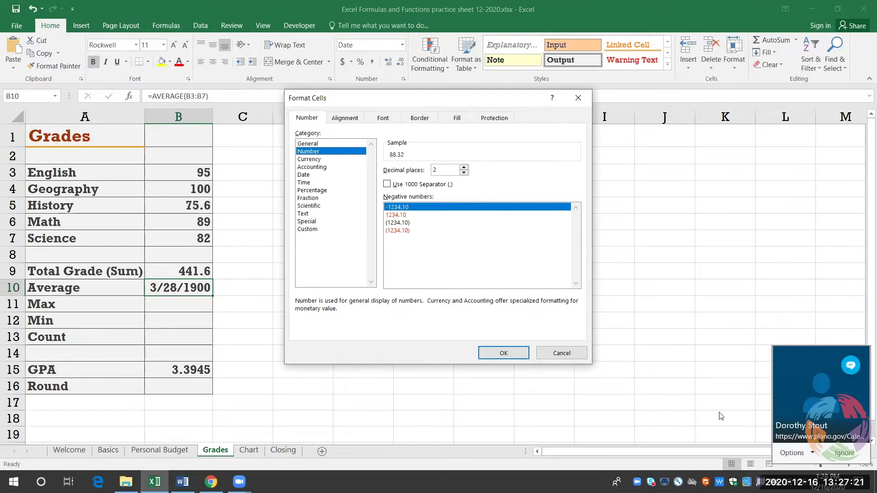
click(844, 454)
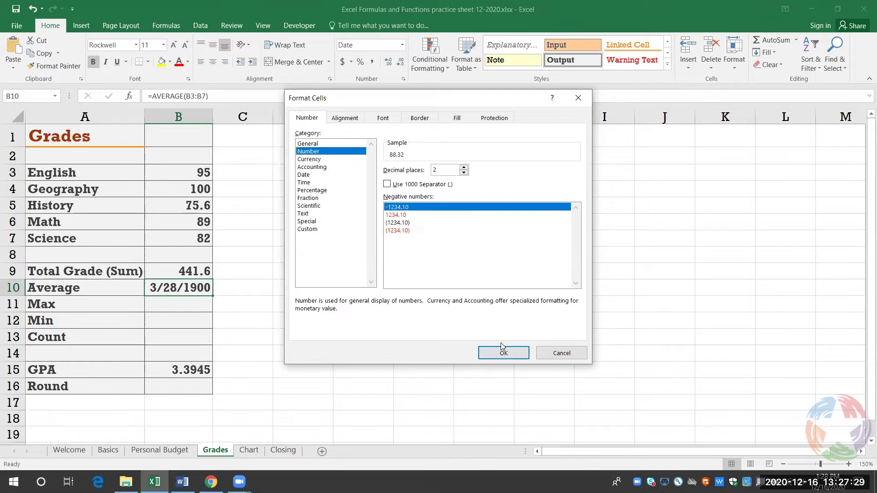
click(502, 359)
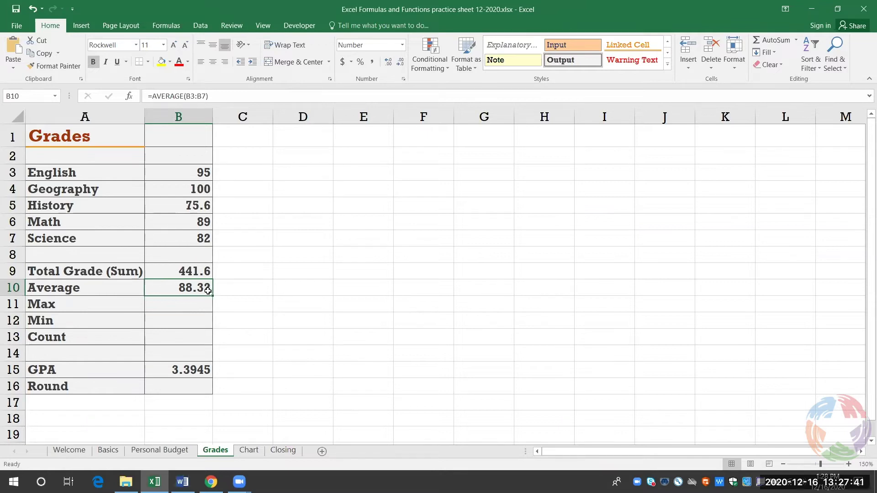
Step: Insert the MAX function in B11 through the Insert Function dialog, with B3:B7 as its Number1 argument
click(187, 308)
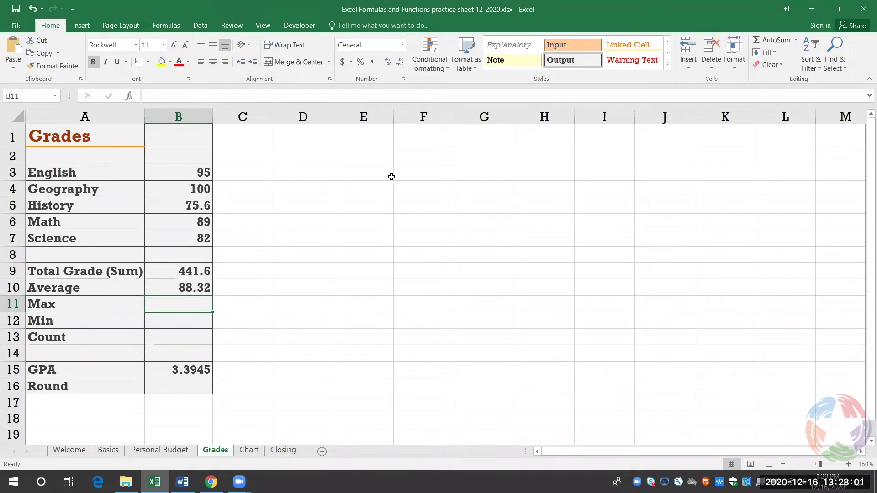
click(129, 97)
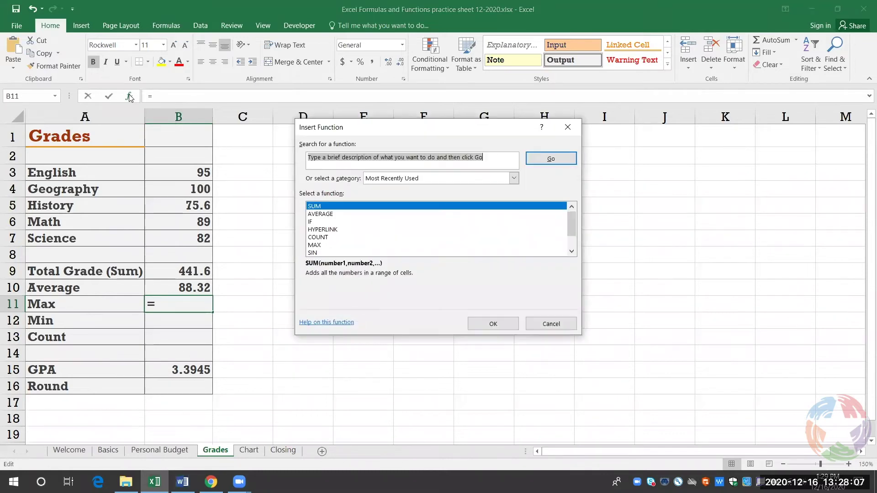
click(318, 246)
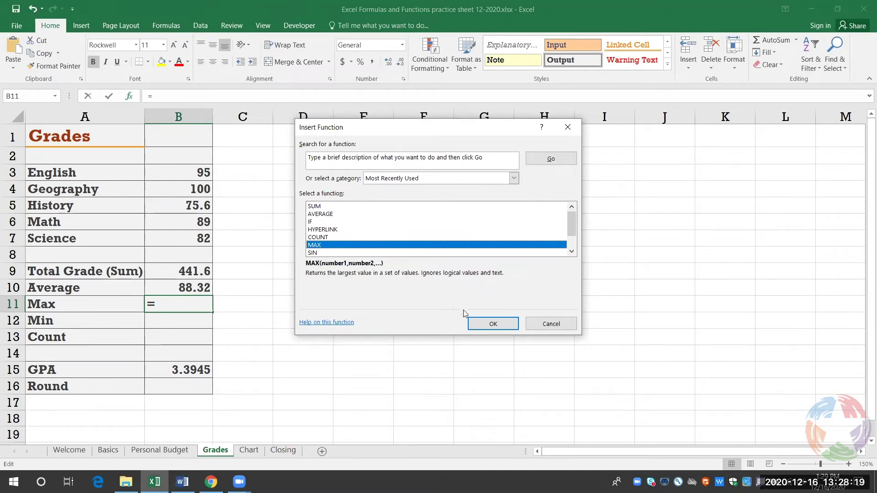
click(488, 323)
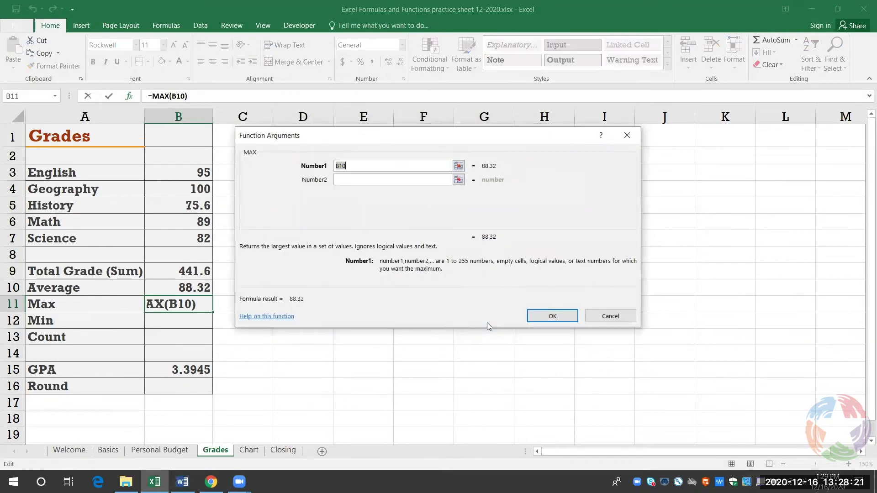
click(357, 168)
click(358, 167)
key(BackSpace)
key(BackSpace)
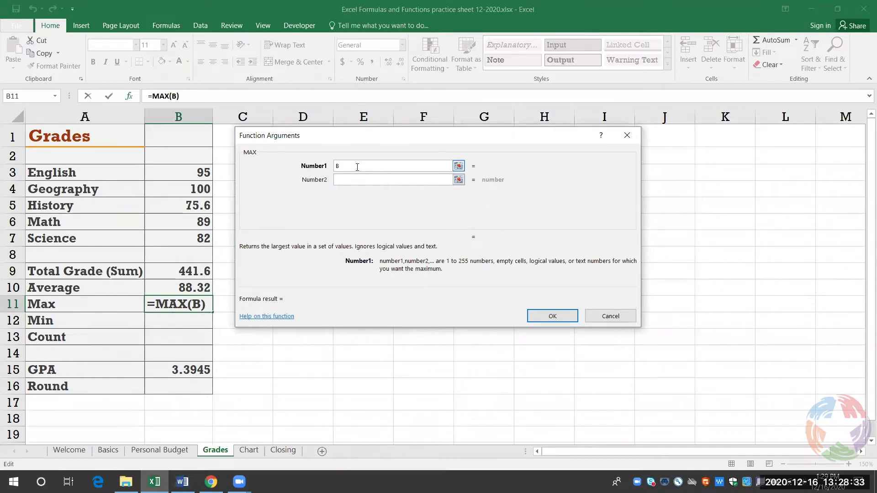
text(3:B7)
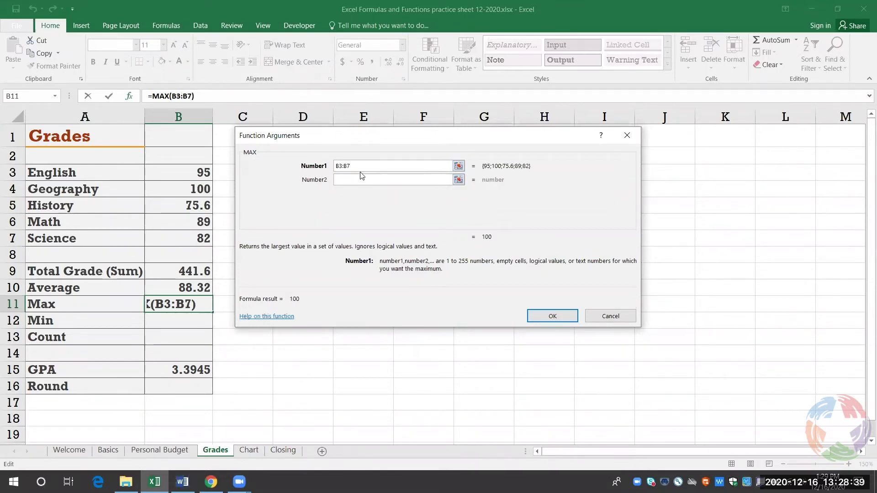
click(550, 316)
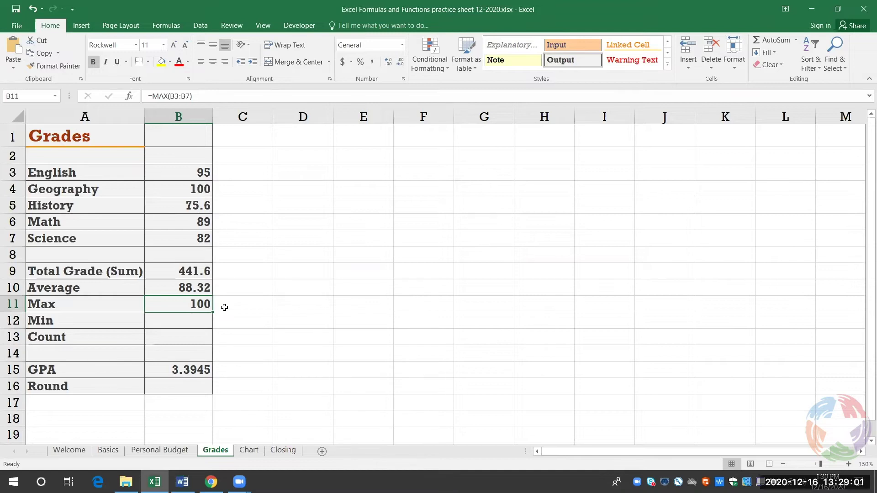
Step: Calculate the lowest grade in B12 with the formula =MIN(B3:B7)
click(193, 320)
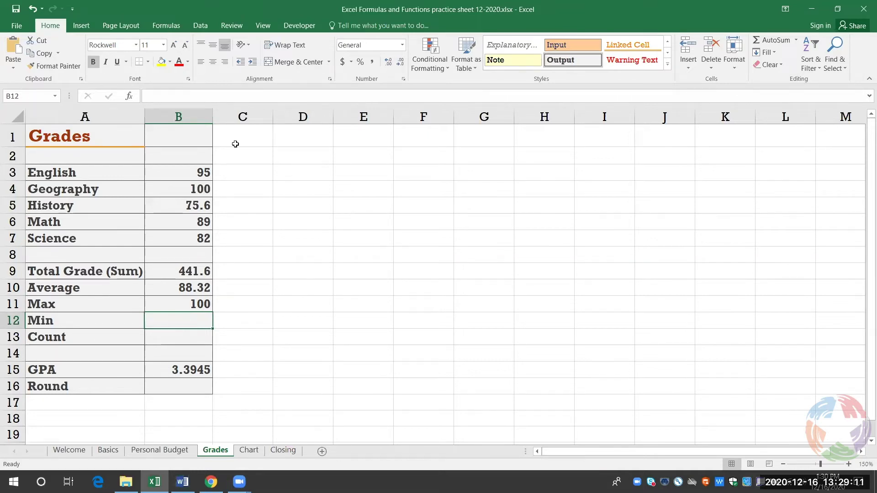
click(188, 95)
text(=)
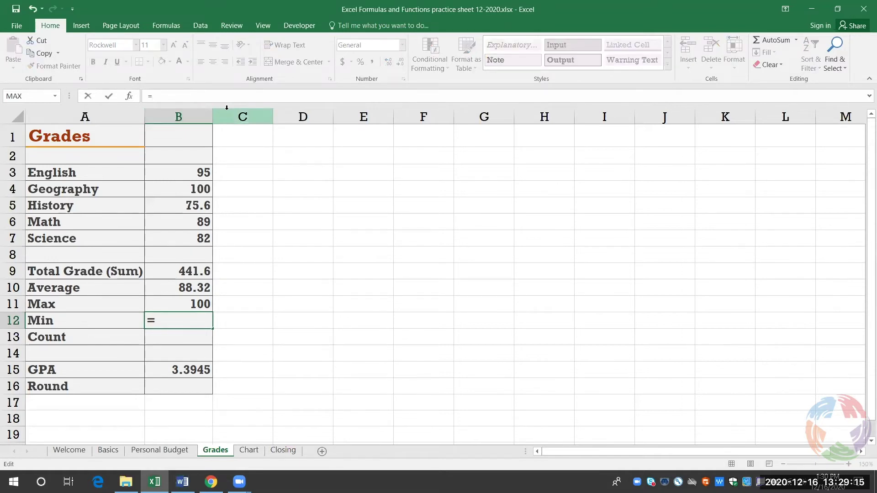
text(min)
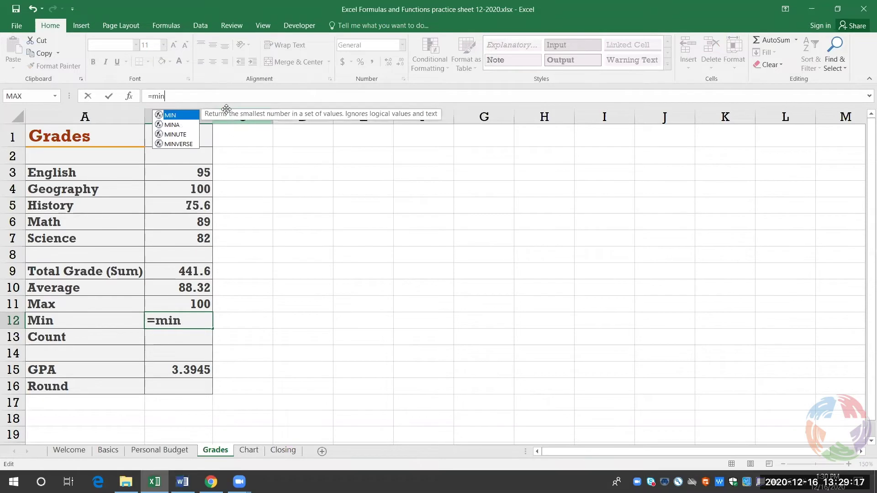
key(BackSpace)
key(BackSpace)
key(BackSpace)
text(MIN()
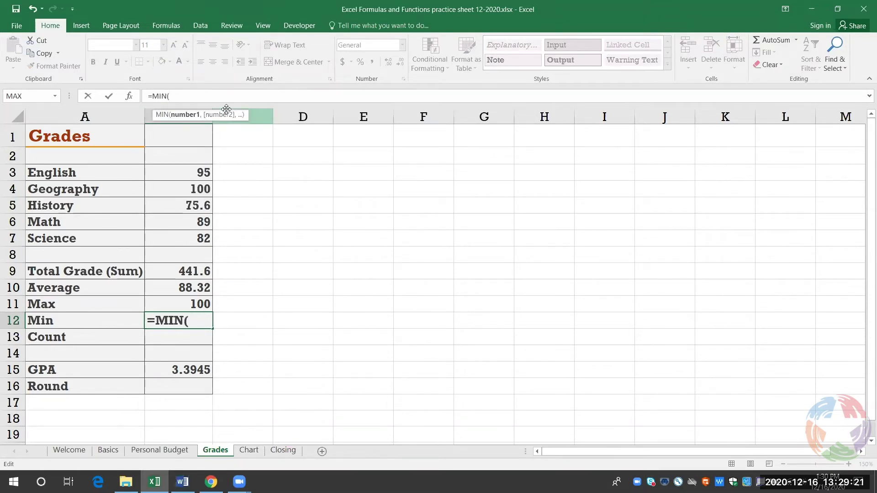
text(B3)
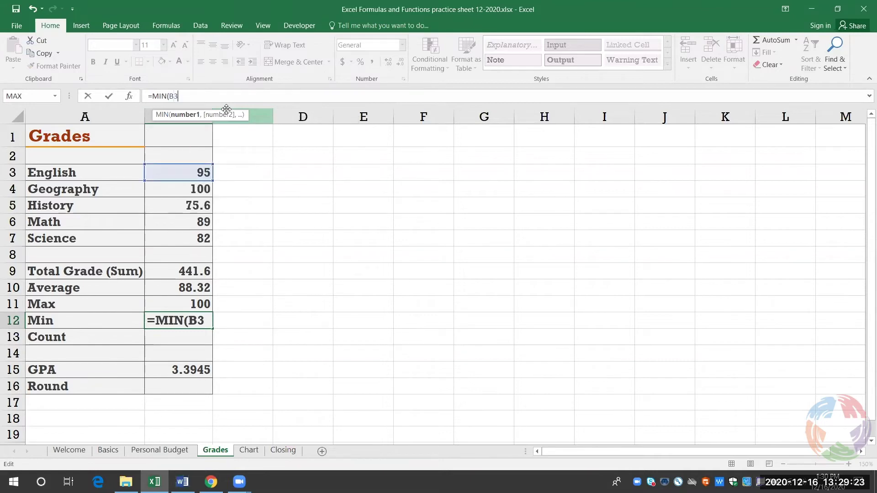
text(:B7))
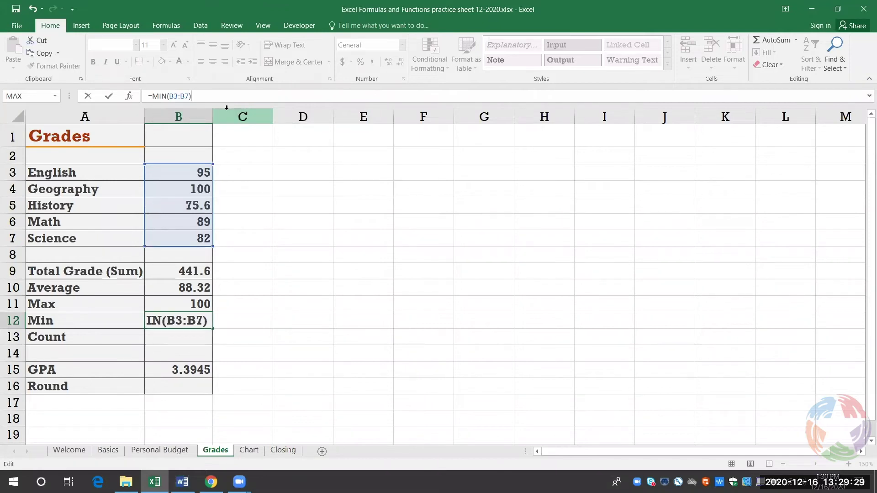
key(Return)
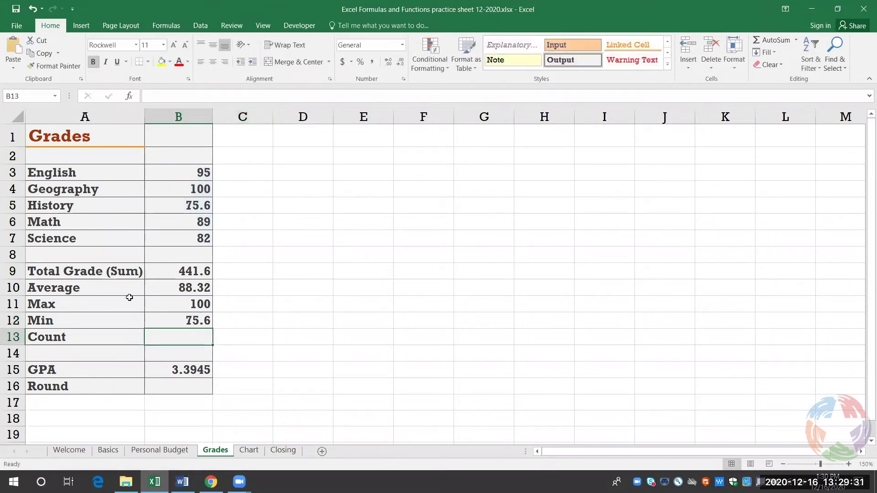
click(172, 324)
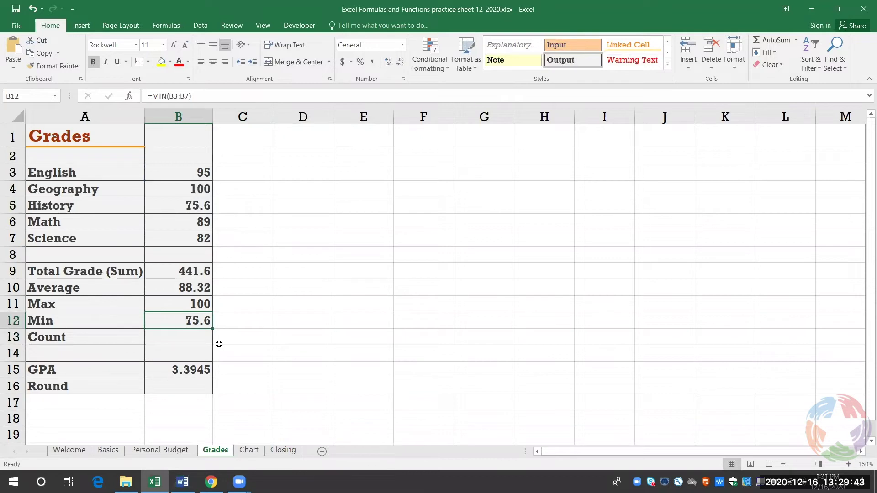
Step: Count the grades in B13 with the AutoSum Count Numbers function, changing its range to B3:B7
click(178, 336)
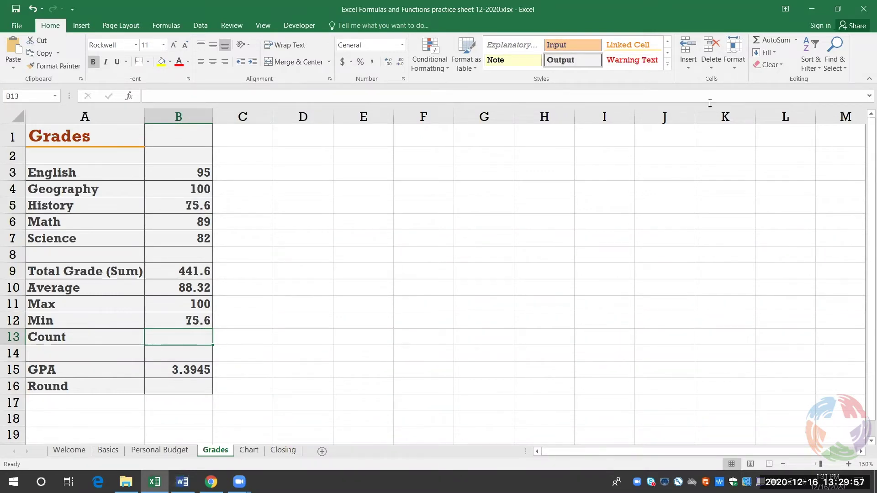
click(795, 41)
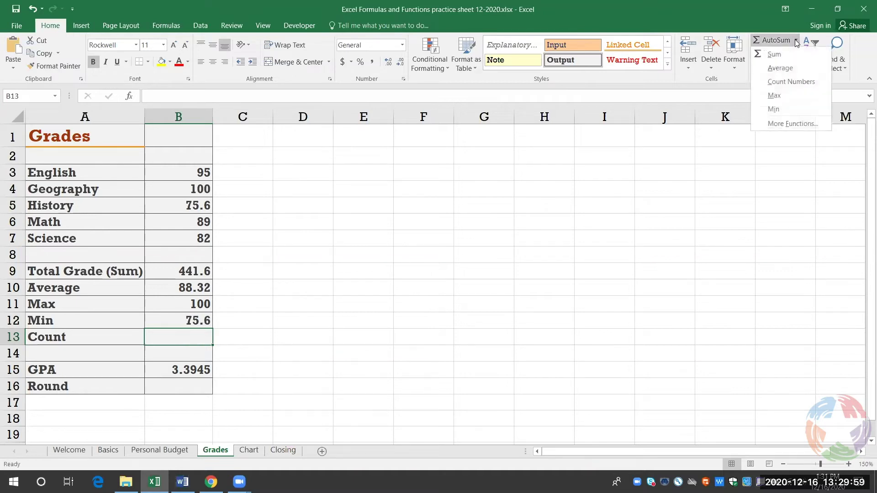
click(818, 81)
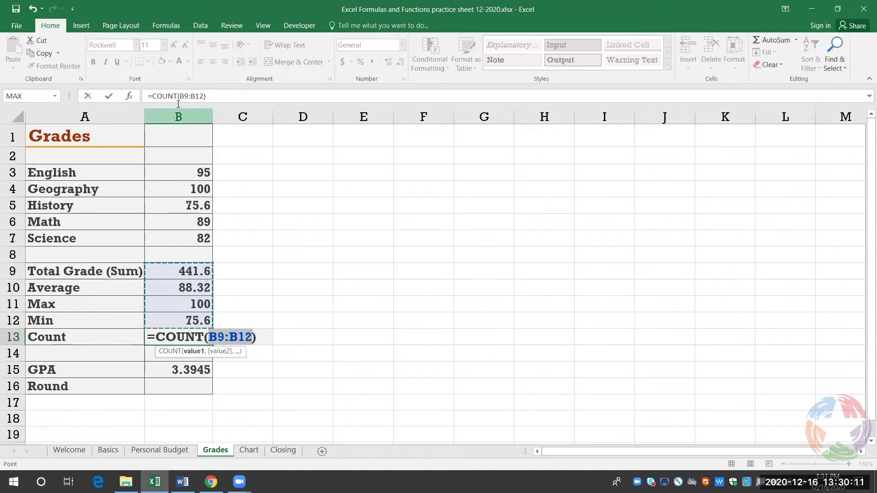
click(176, 174)
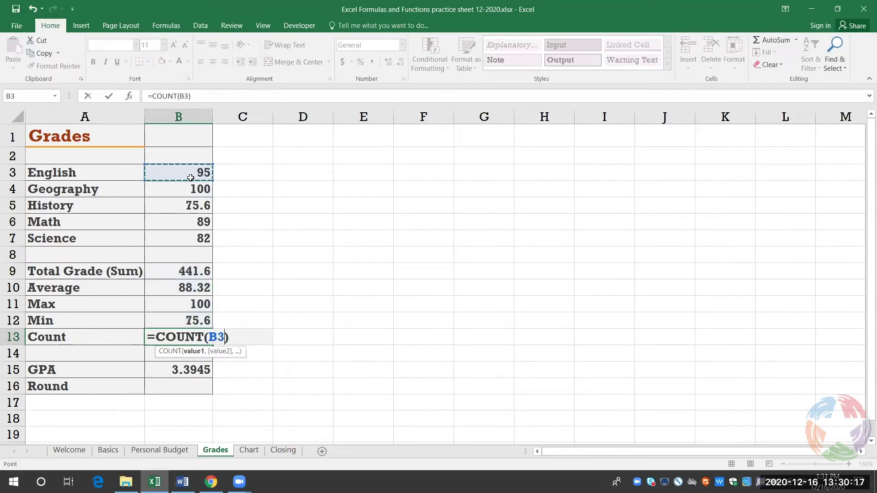
drag(213, 185, 212, 252)
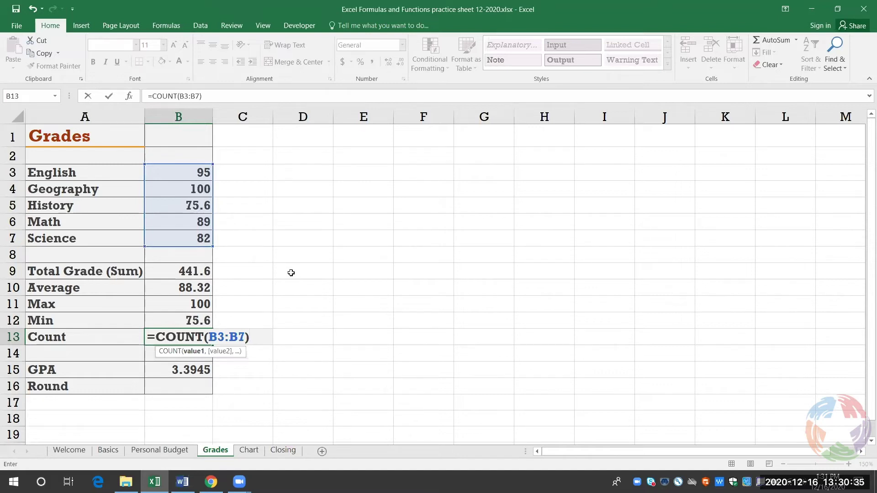
key(Return)
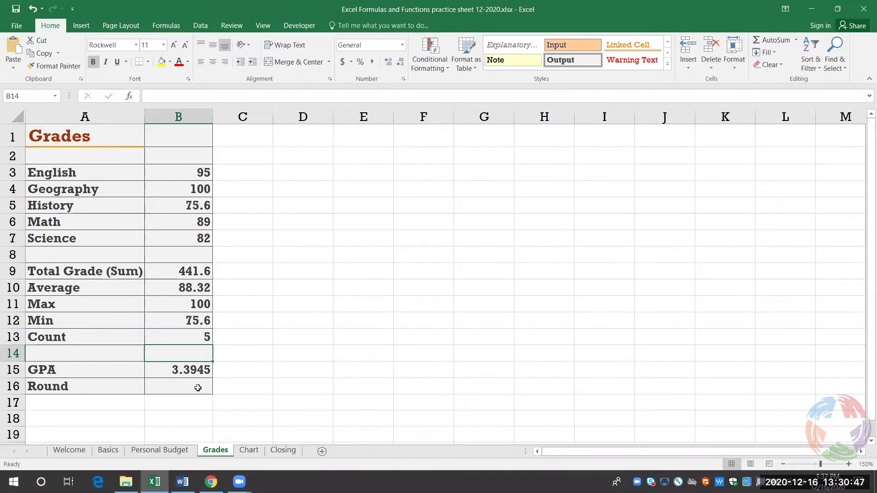
Step: Search for the ROUND function through Insert Function and insert it in B16
click(181, 384)
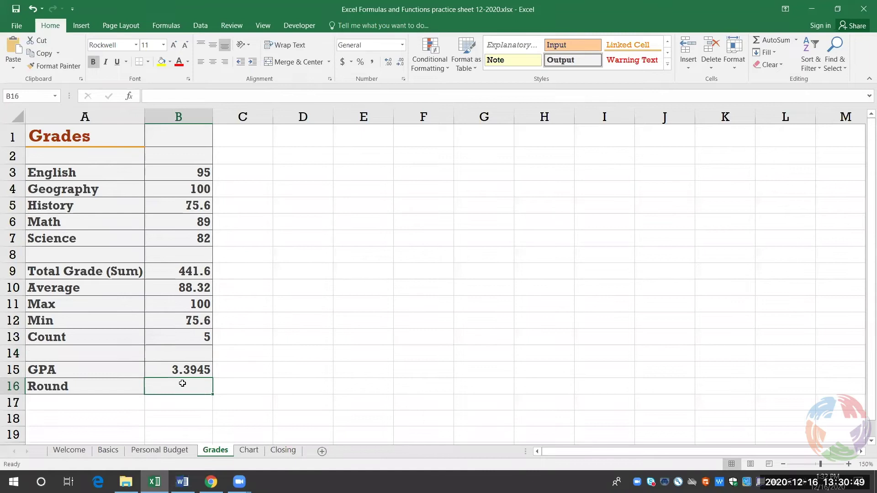
click(194, 368)
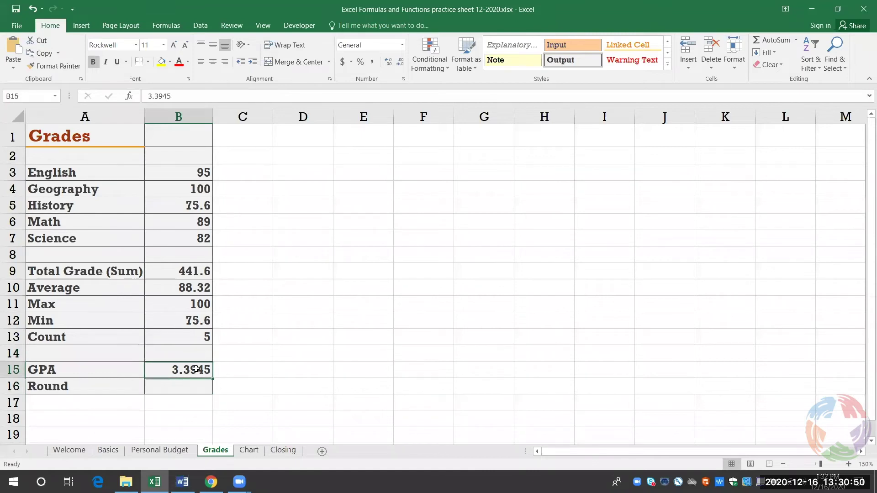
click(198, 392)
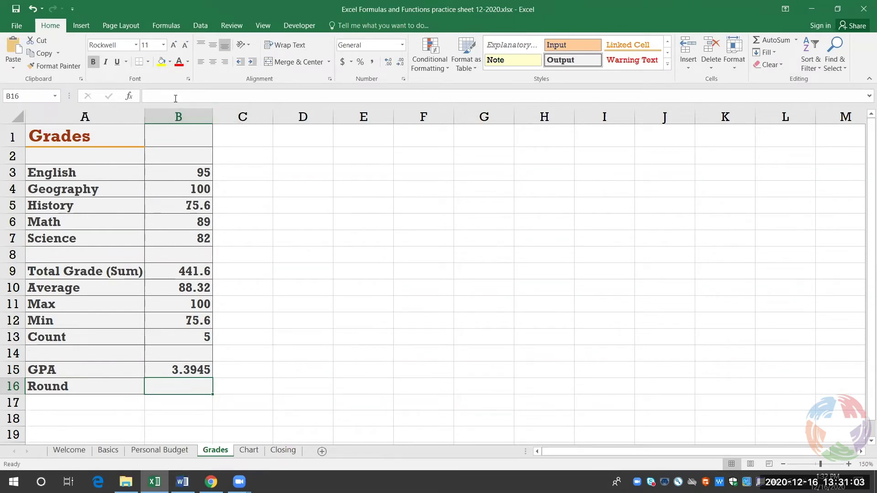
click(130, 97)
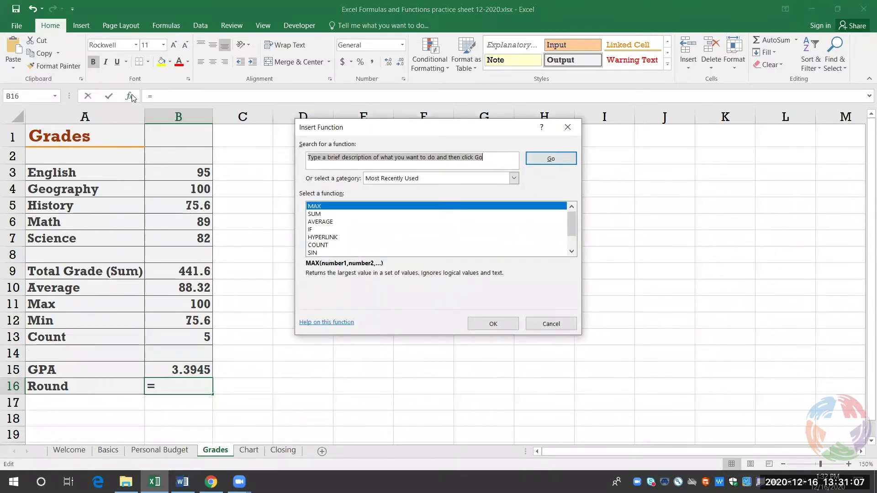
drag(573, 223, 582, 193)
text(ROOU)
key(BackSpace)
key(BackSpace)
text(UND)
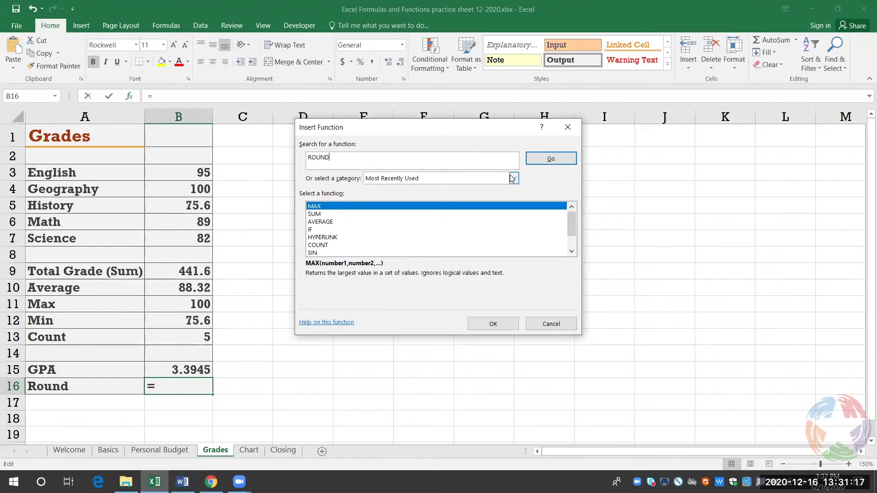
click(558, 159)
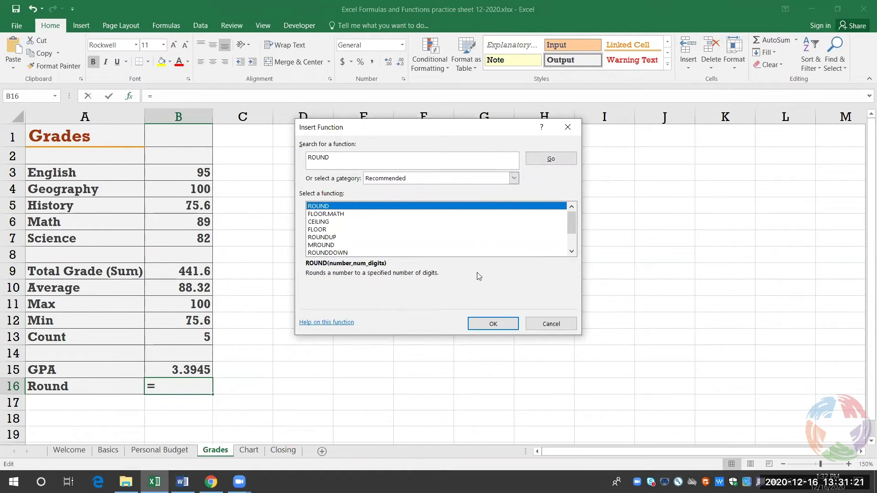
click(490, 324)
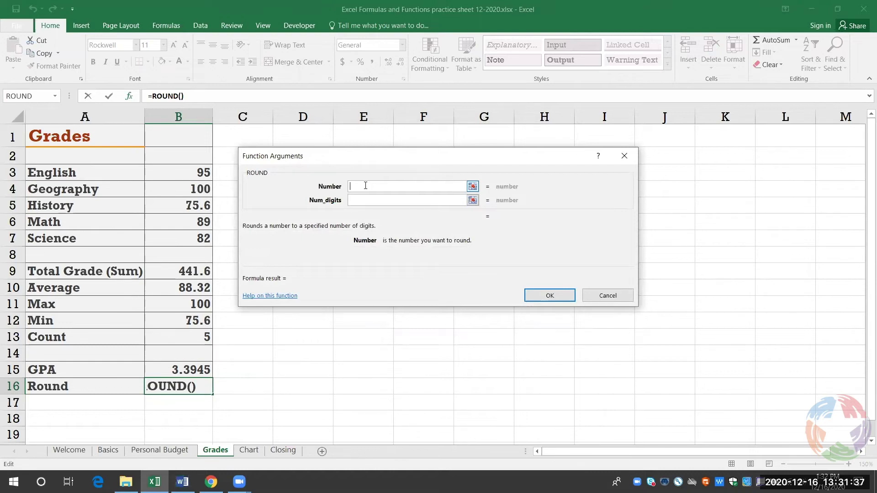
Step: Set ROUND's Number argument to B15 and Num_digits to 1, completing the rounded GPA in B16
text(B15)
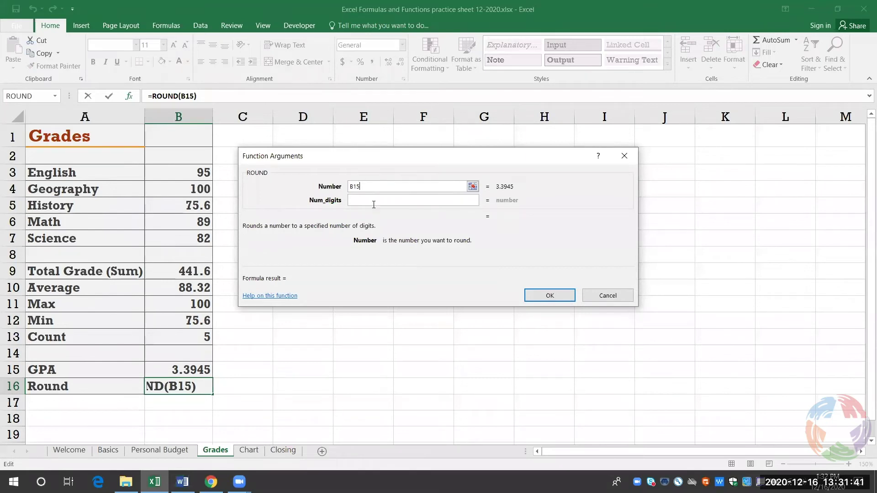
click(371, 199)
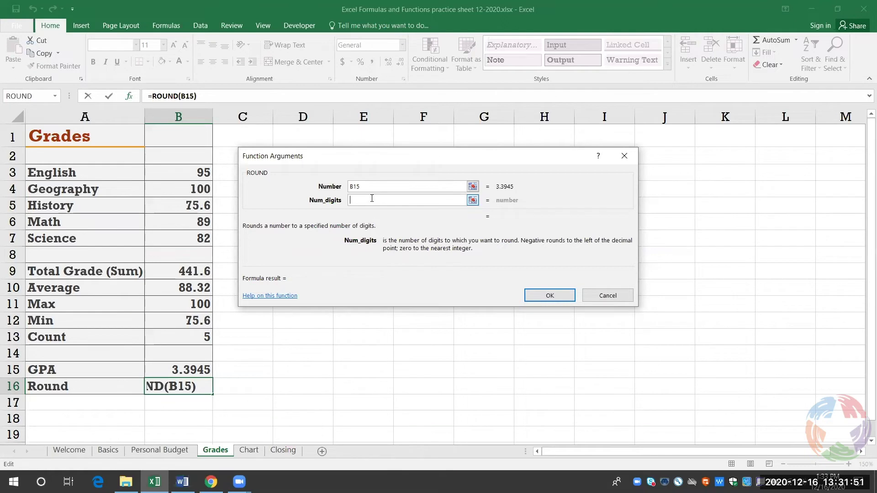
text(1)
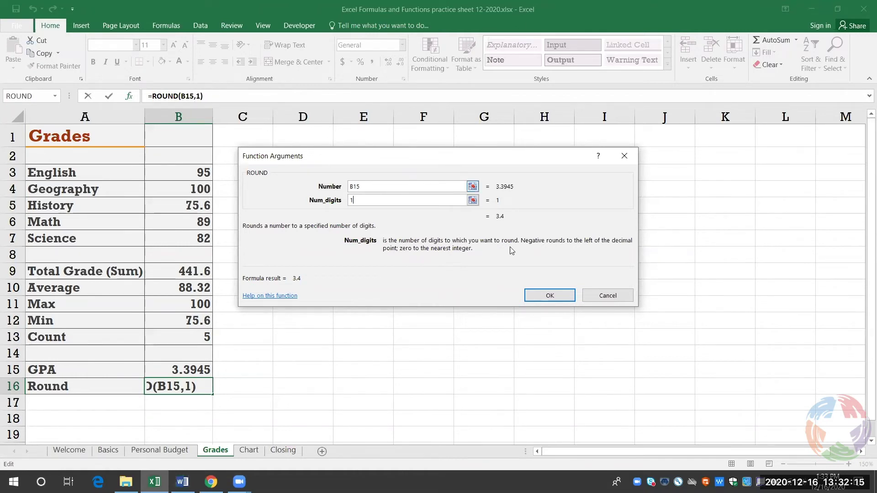
click(549, 296)
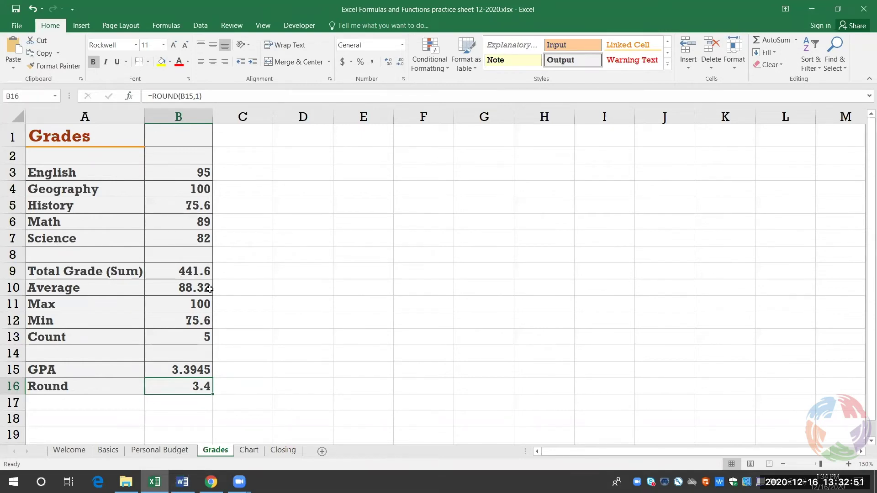
Step: Examine the total grade formula in B9 and each individual grade in B3 to B7 that it adds up
click(194, 271)
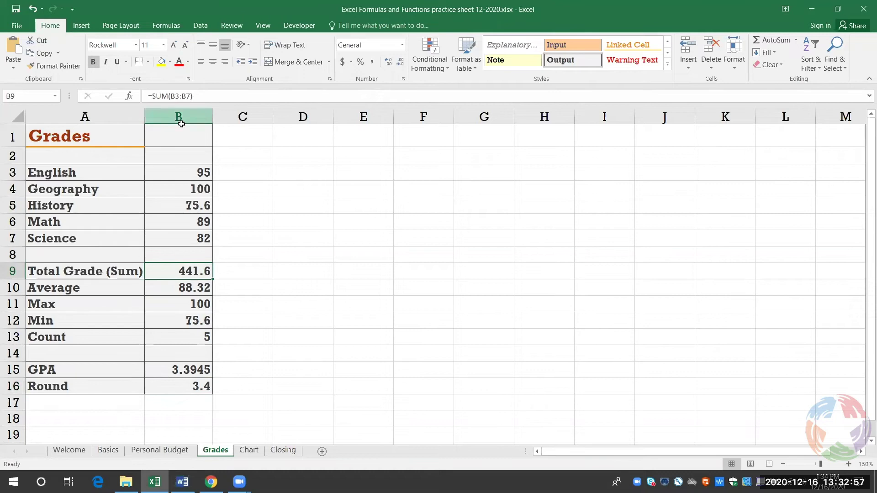
click(203, 172)
click(204, 192)
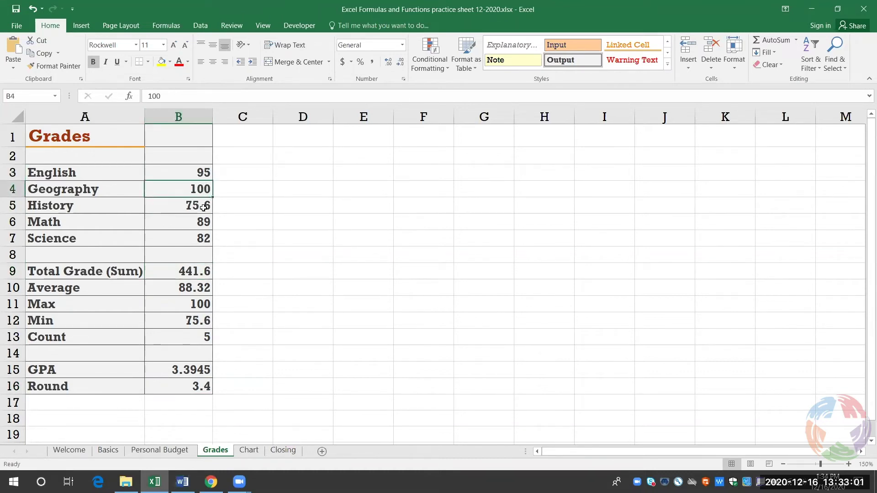
click(203, 208)
click(204, 226)
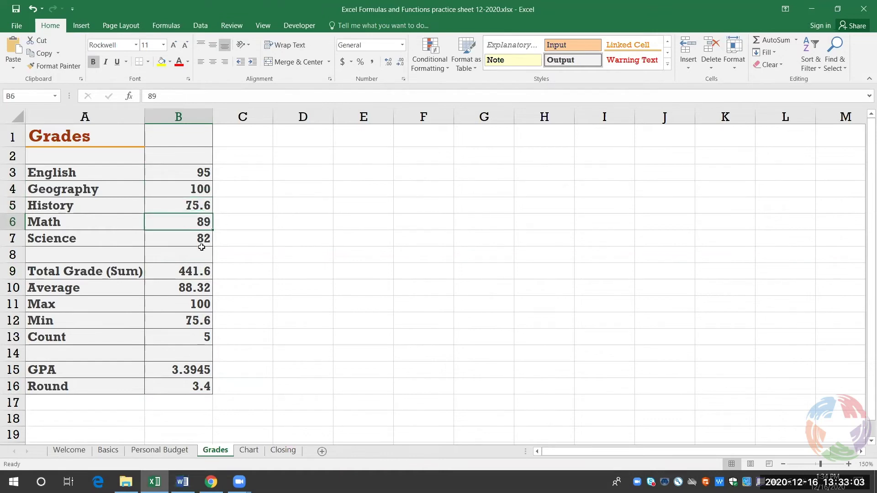
click(202, 236)
click(199, 272)
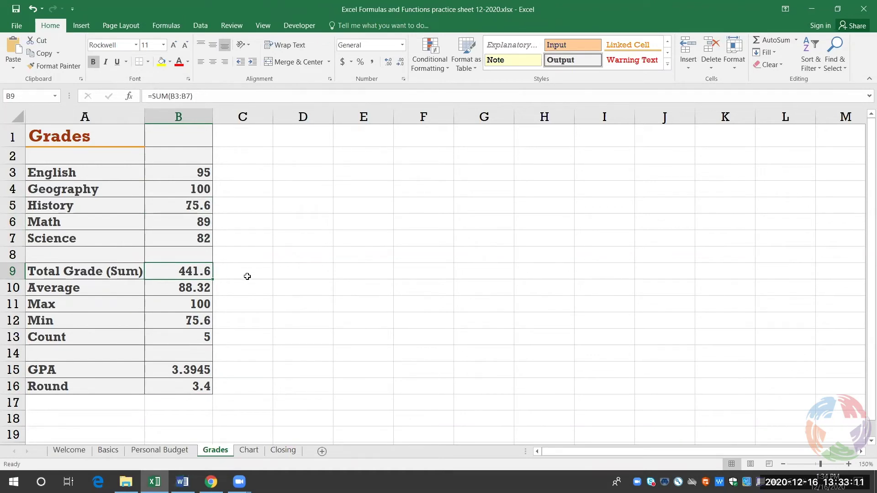
Step: Clear the AVERAGE formula from B10 so that the average cell is empty
click(189, 290)
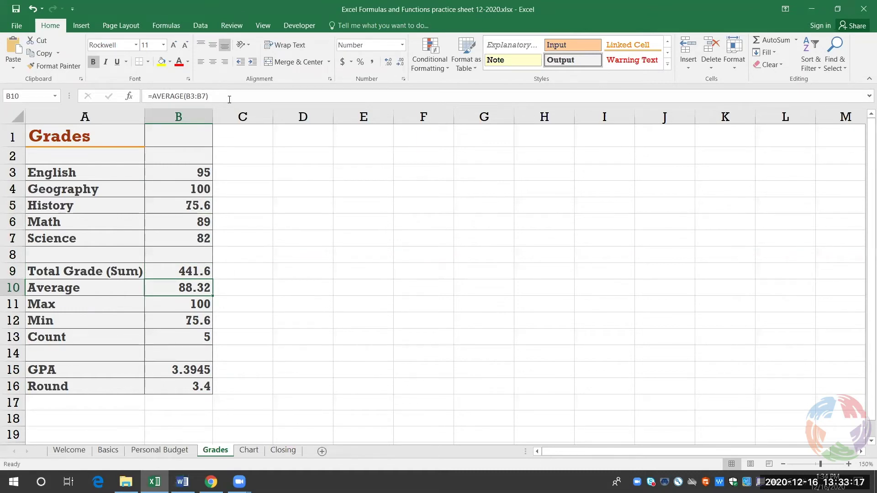
drag(227, 97, 117, 93)
key(BackSpace)
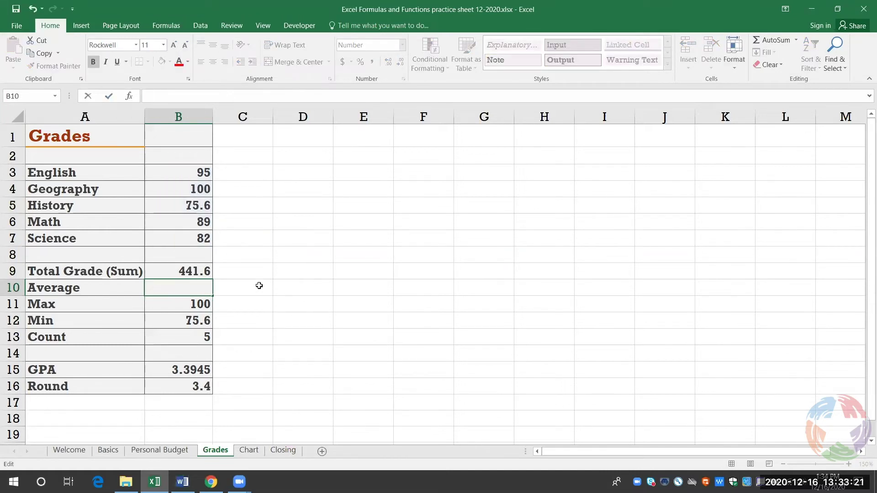
click(219, 290)
click(182, 287)
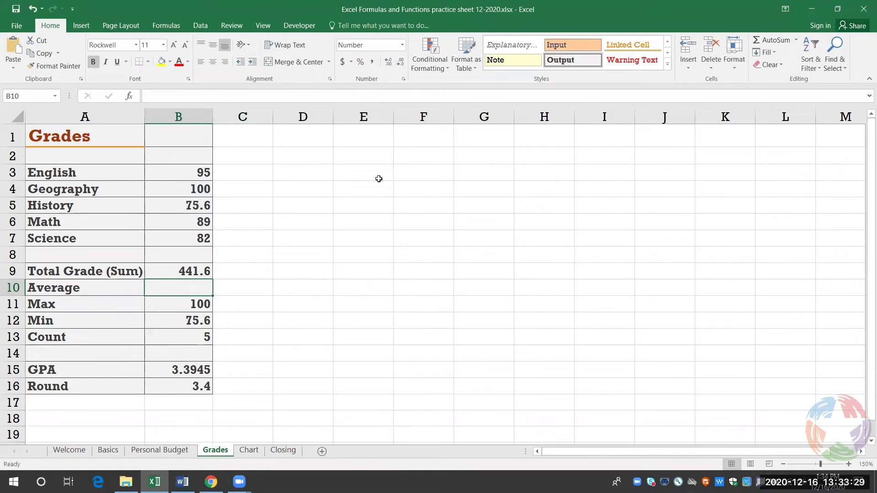
Step: Calculate the average grade in B10 with the AVERAGE function over the range B3:B7
click(795, 41)
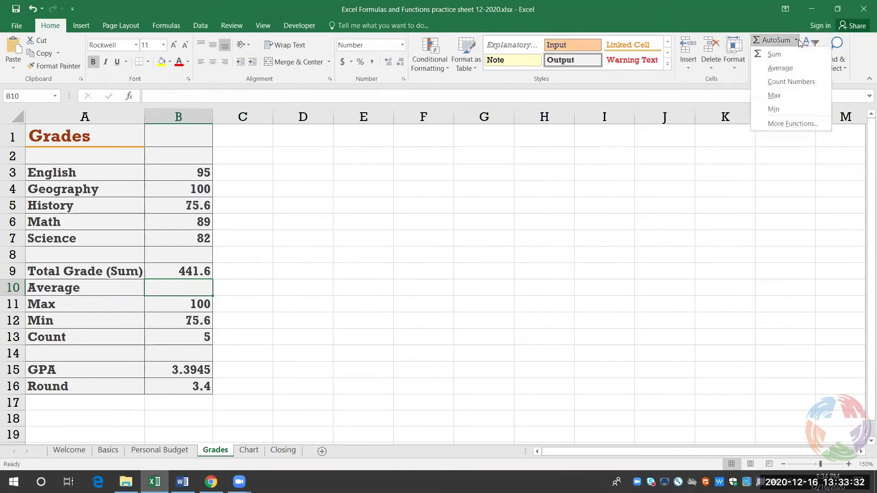
click(793, 70)
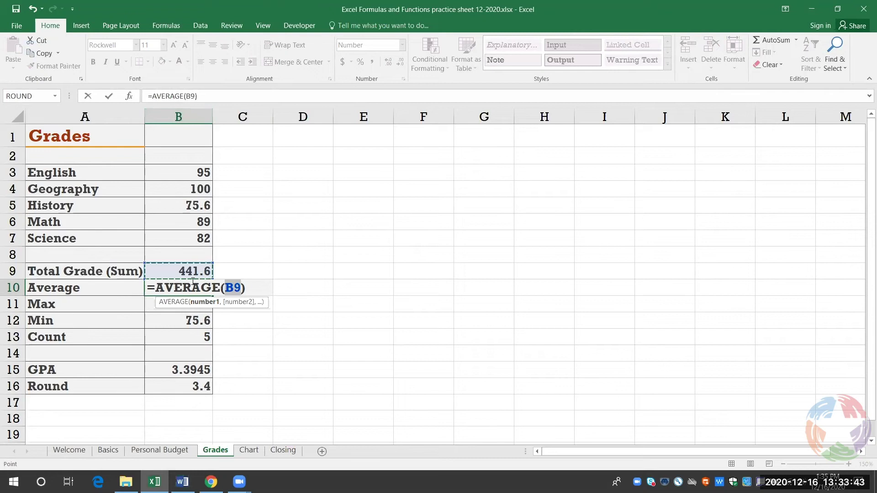
click(196, 95)
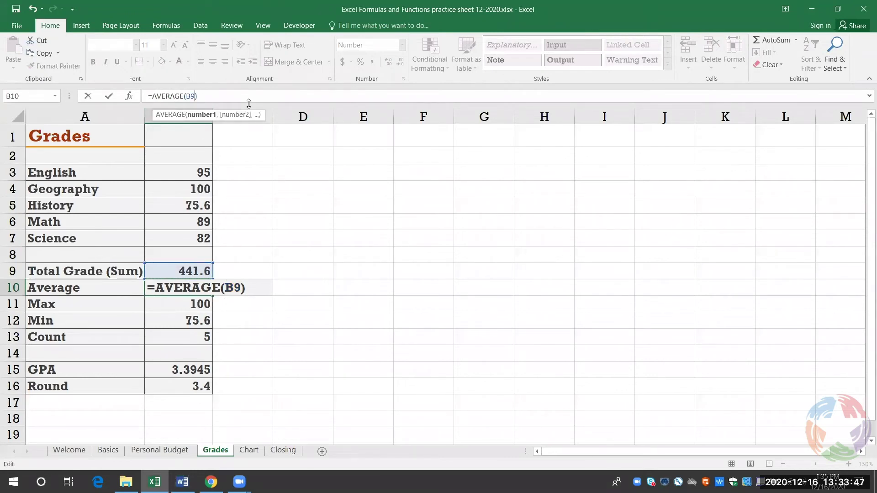
key(BackSpace)
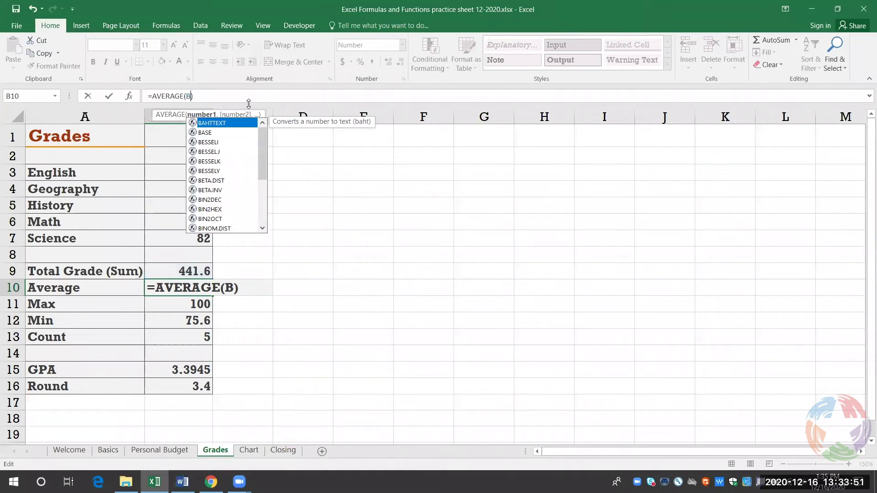
text(3)
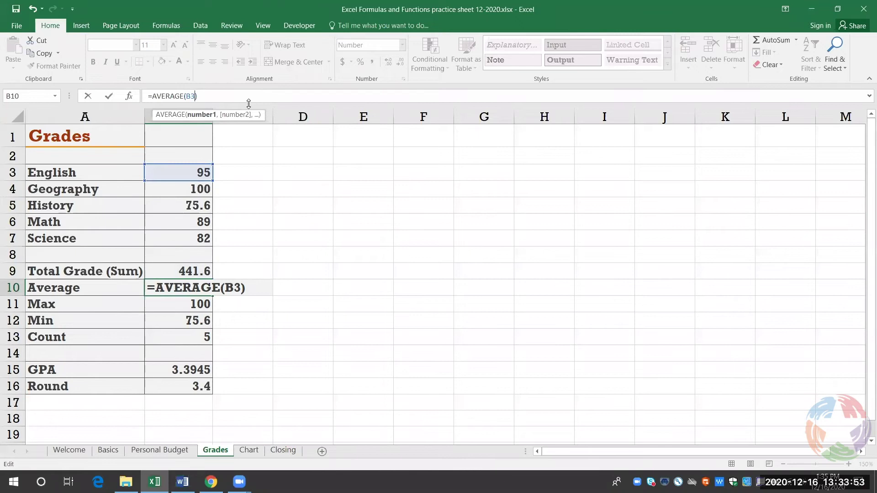
text(:B7)
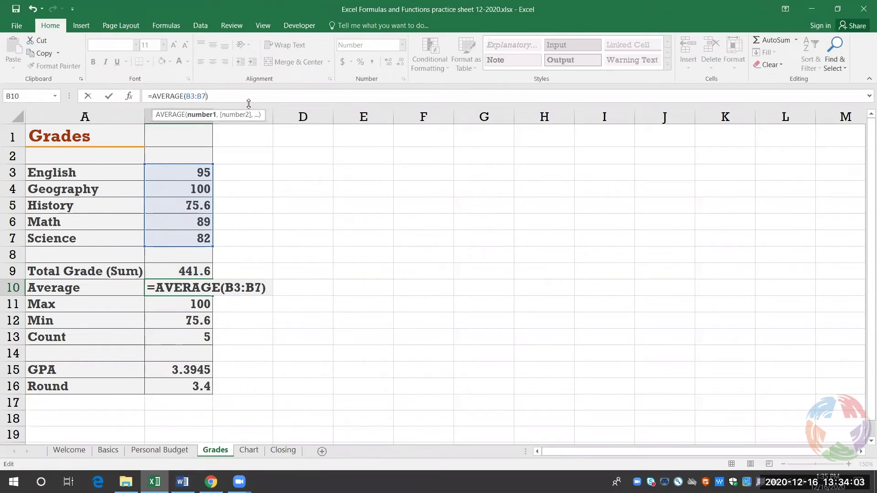
key(Return)
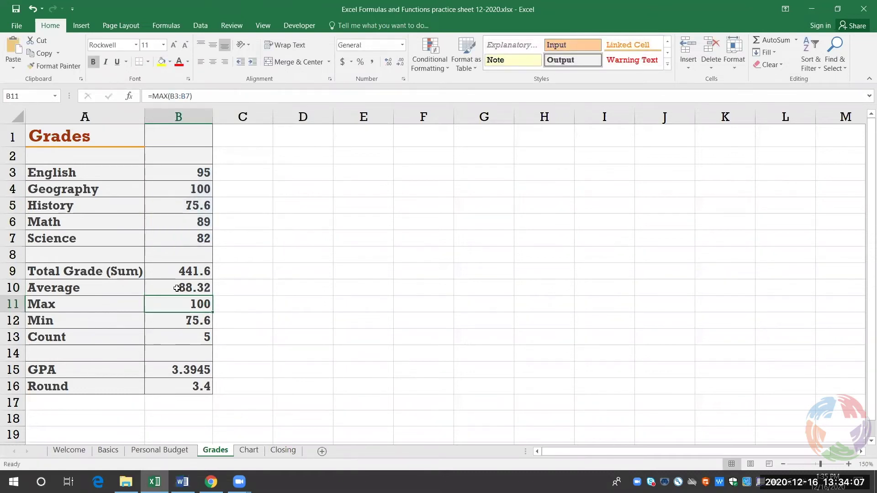
Step: Try formatting the average in B10 as a number with 1 decimal place, and undo the change
click(177, 288)
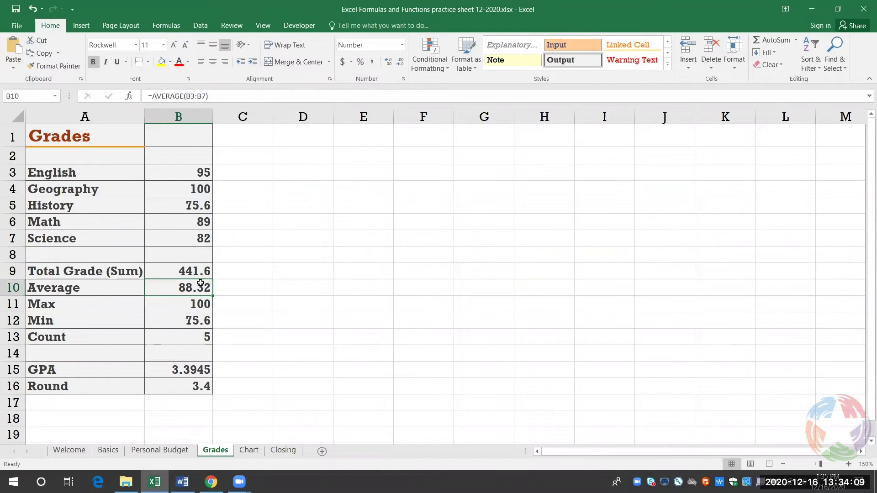
click(734, 65)
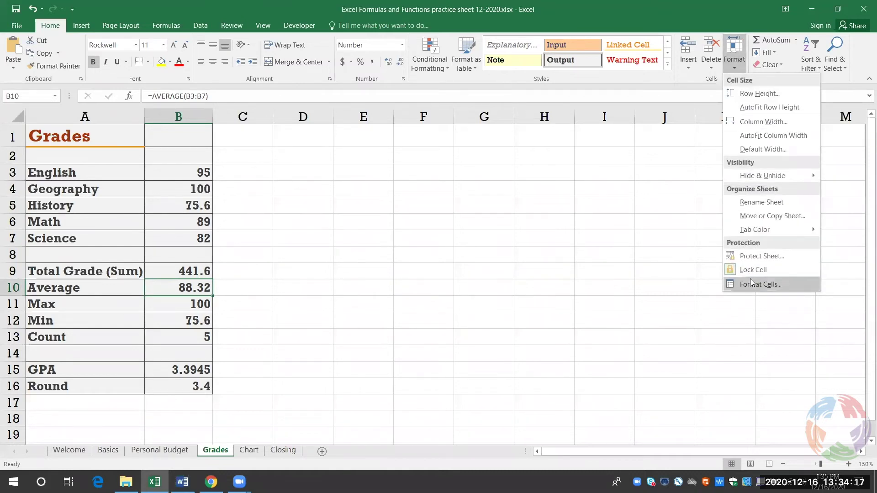
click(752, 283)
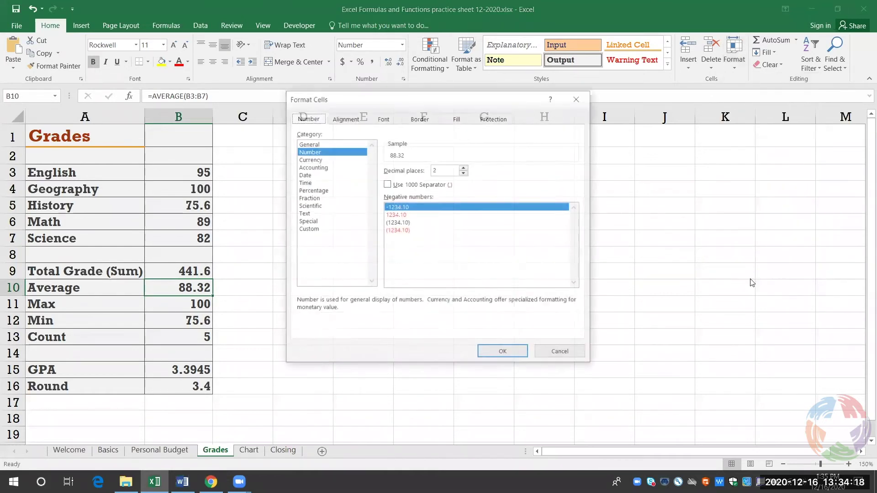
click(464, 173)
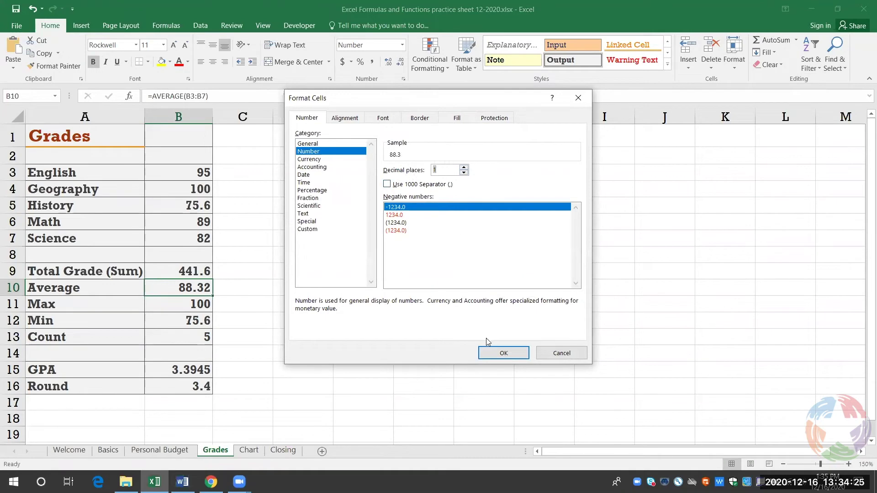
click(494, 352)
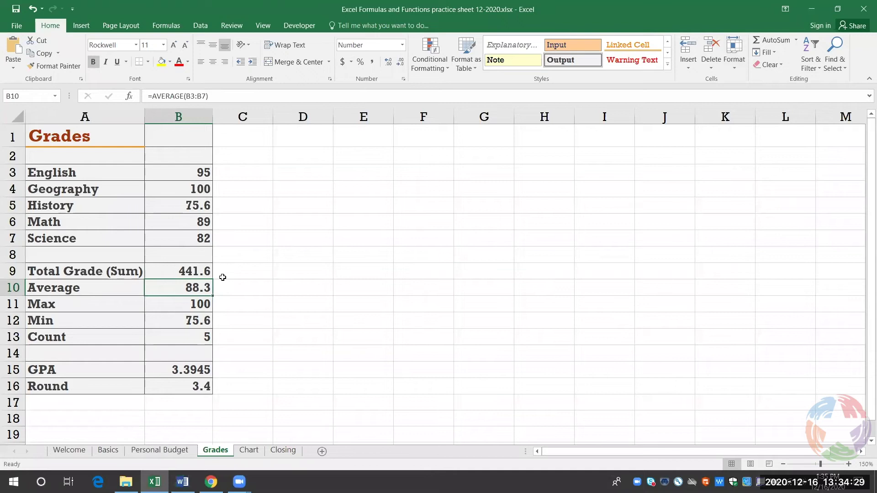
key(ctrl+z)
Step: Clear the ROUND formula from B16 so that the rounded GPA cell is empty
click(188, 387)
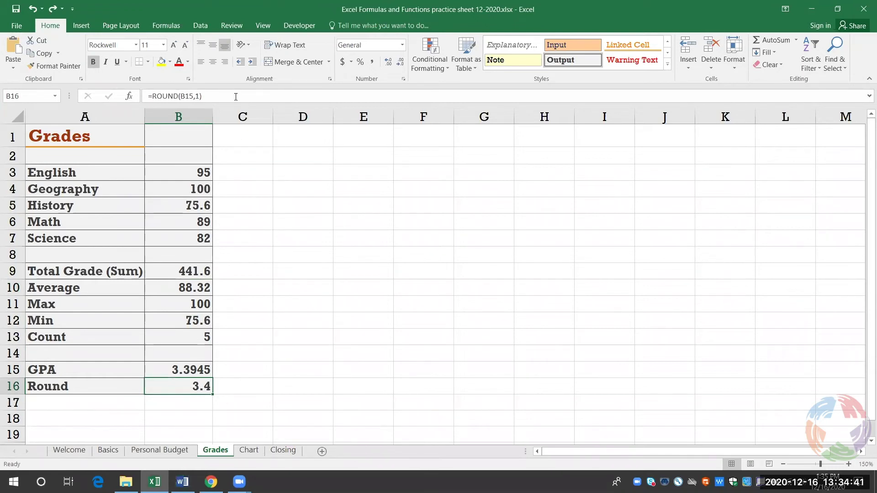
key(F2)
key(BackSpace)
key(BackSpace)
key(BackSpace)
key(BackSpace)
key(BackSpace)
key(BackSpace)
key(BackSpace)
key(BackSpace)
key(BackSpace)
key(BackSpace)
key(BackSpace)
key(BackSpace)
key(BackSpace)
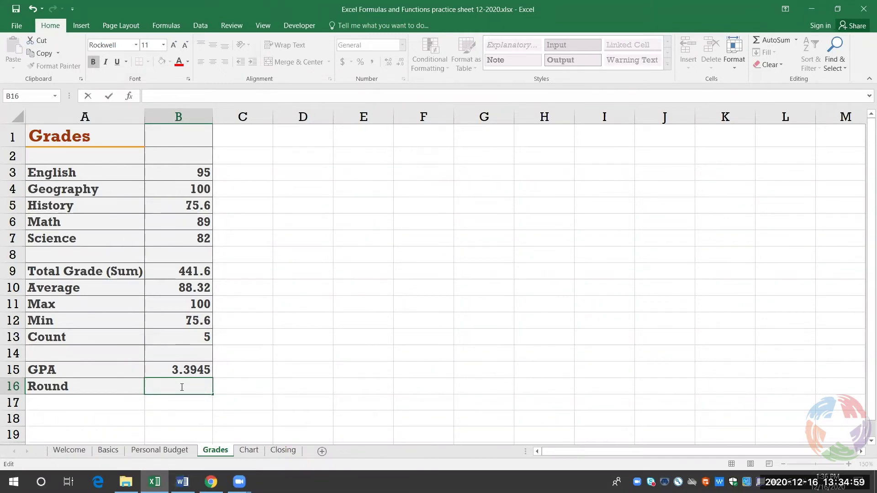
Step: Insert the ROUND function in B16 with Number set to B15 and Num_digits set to 1
click(128, 97)
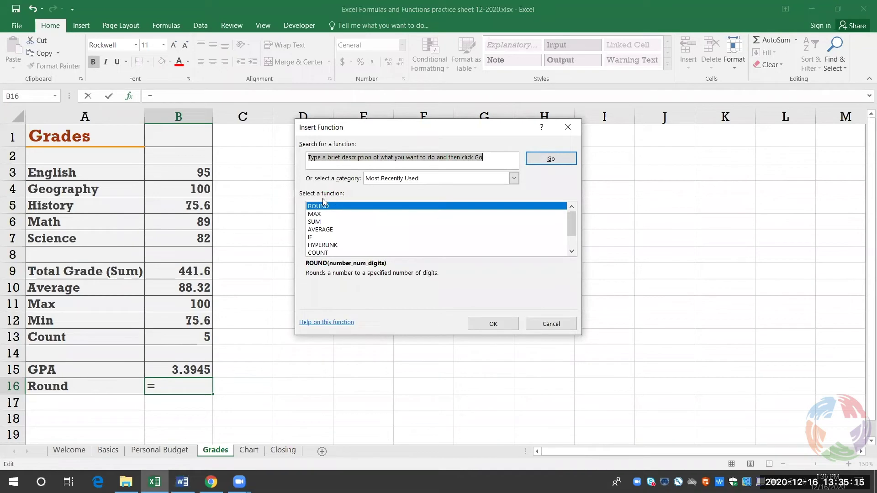
click(485, 323)
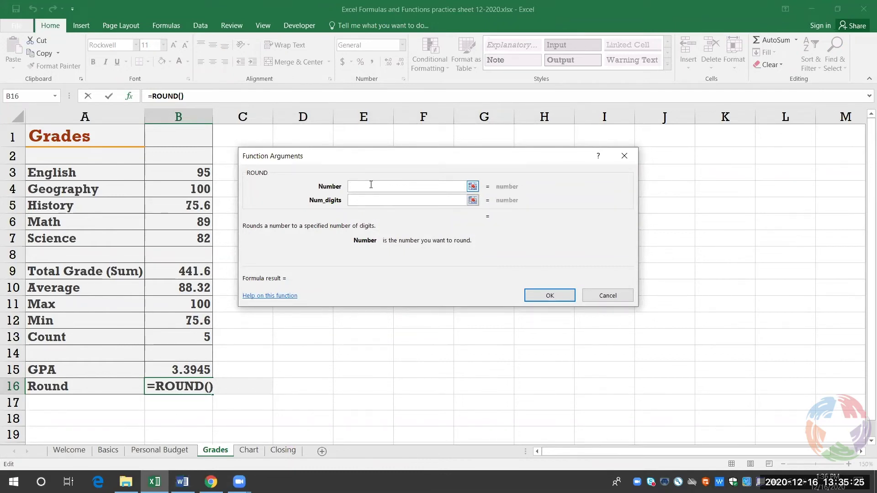
text(B15)
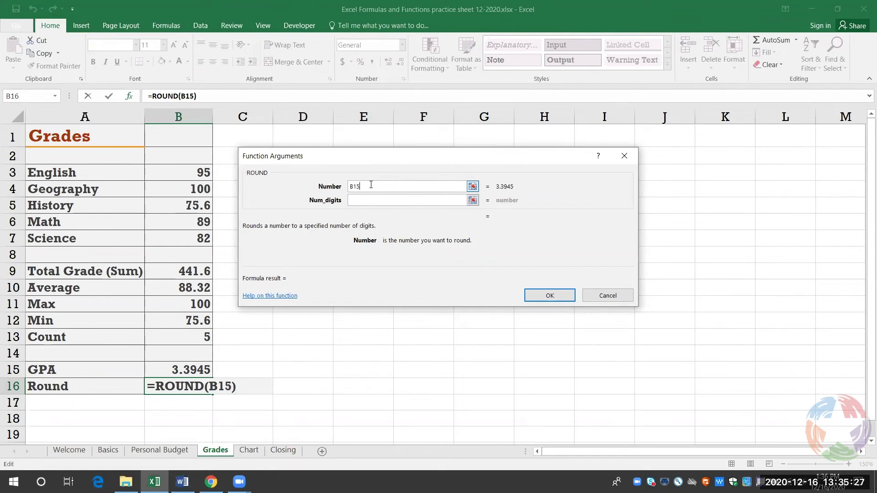
click(413, 204)
click(374, 199)
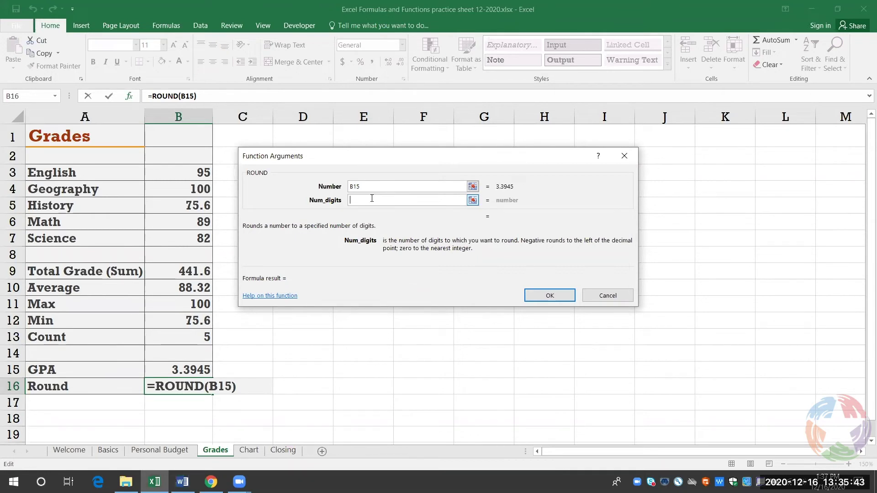
text(1)
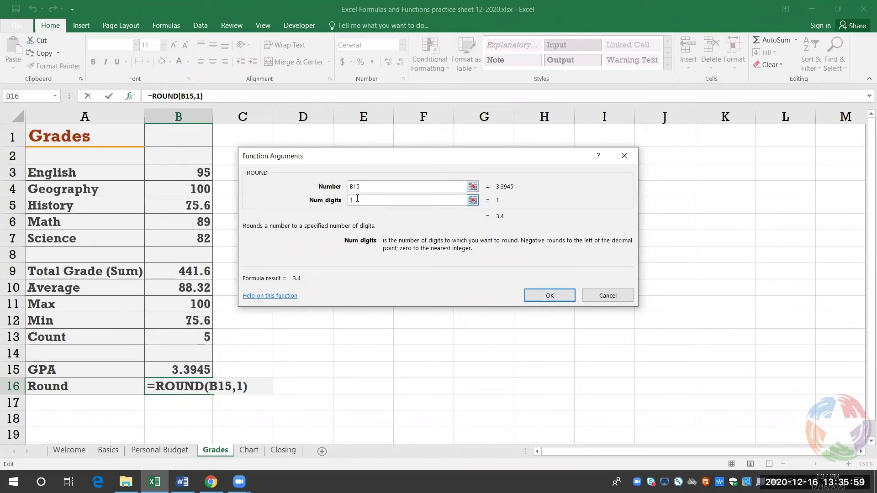
click(538, 296)
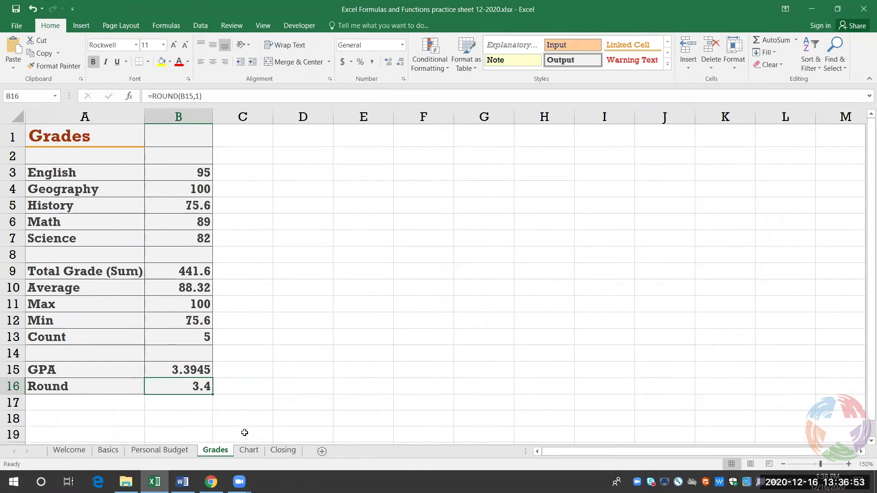
Step: Open the Chart sheet and enlarge its view to 140% so the cereal table is easy to read
click(249, 456)
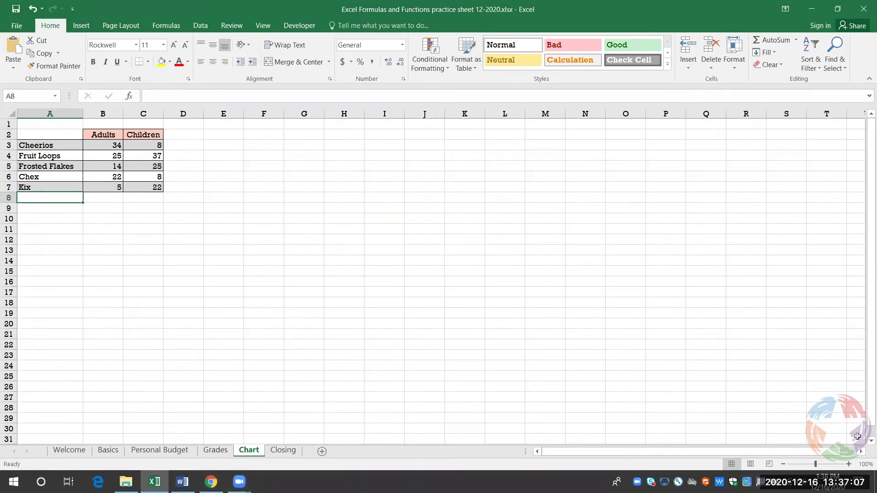
click(849, 464)
click(848, 464)
click(848, 464)
click(848, 464)
click(848, 464)
click(848, 464)
click(849, 463)
click(849, 464)
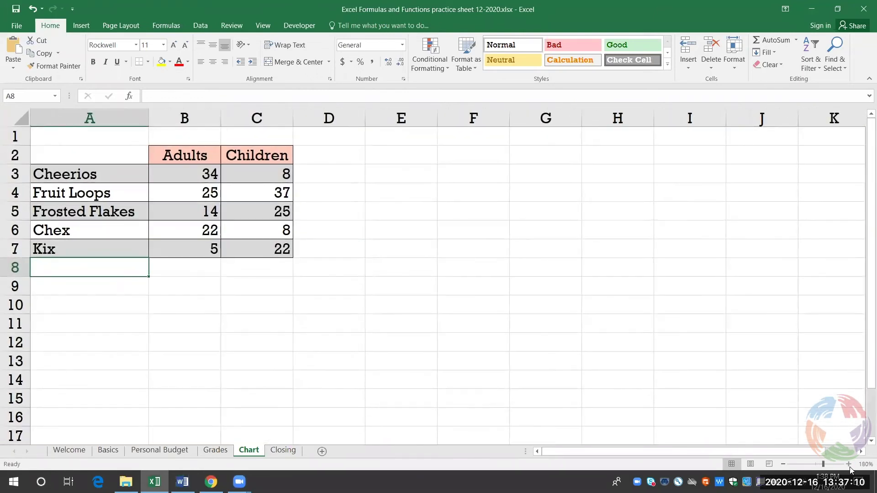
click(782, 464)
click(782, 464)
click(783, 464)
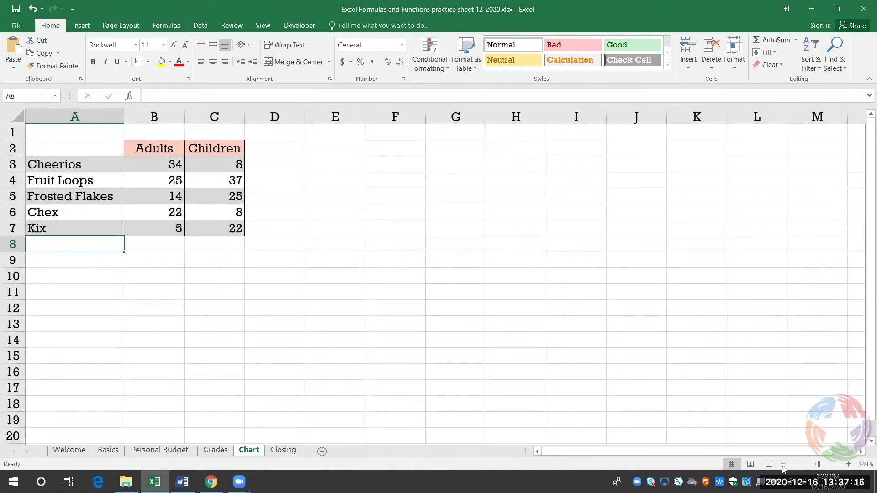
click(783, 464)
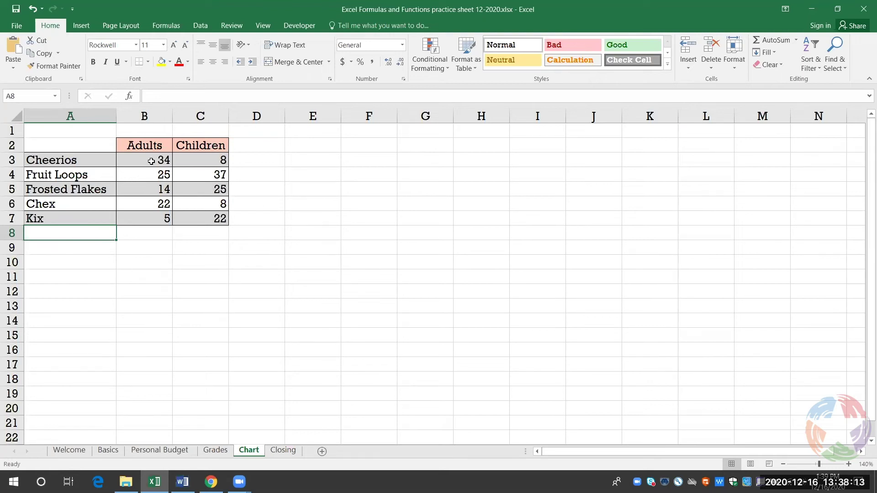
Step: Try a clustered column chart of A2:C7 with Quick Analysis, and undo its insertion
click(81, 145)
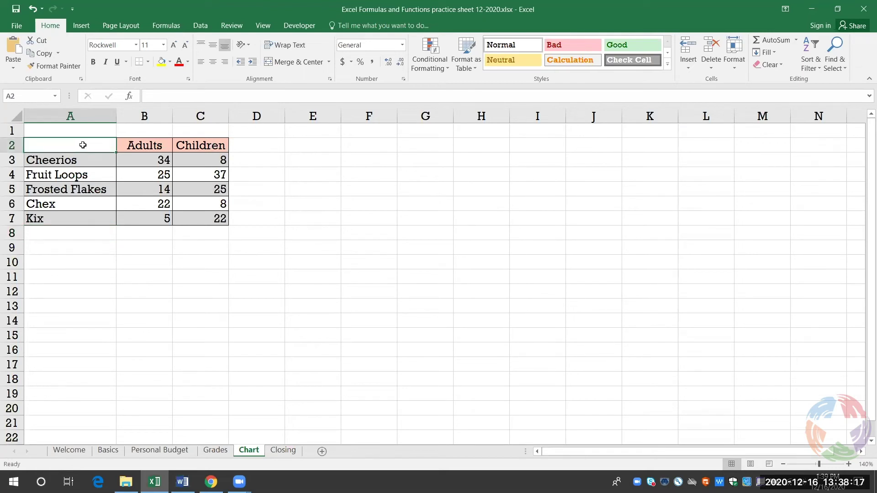
shift+click(214, 219)
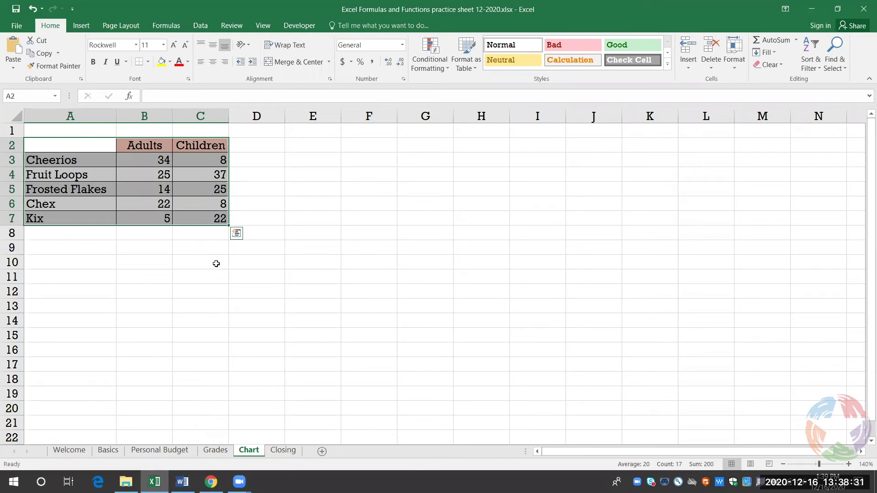
click(237, 234)
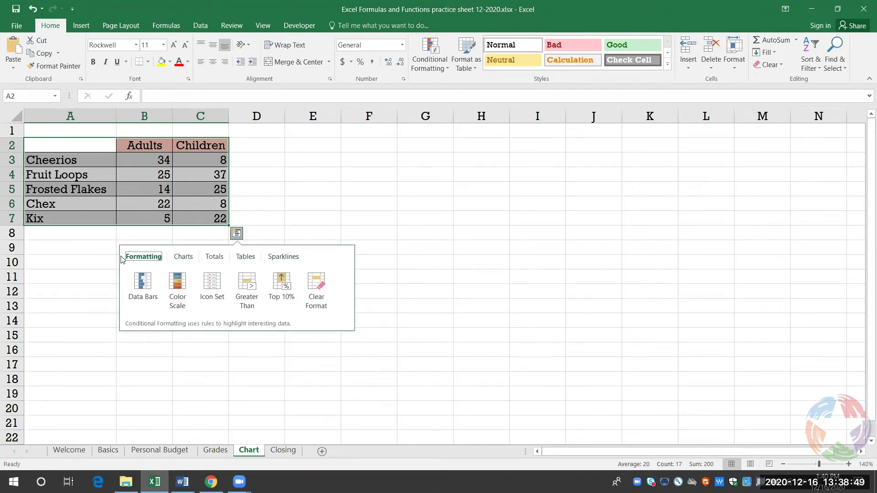
click(182, 261)
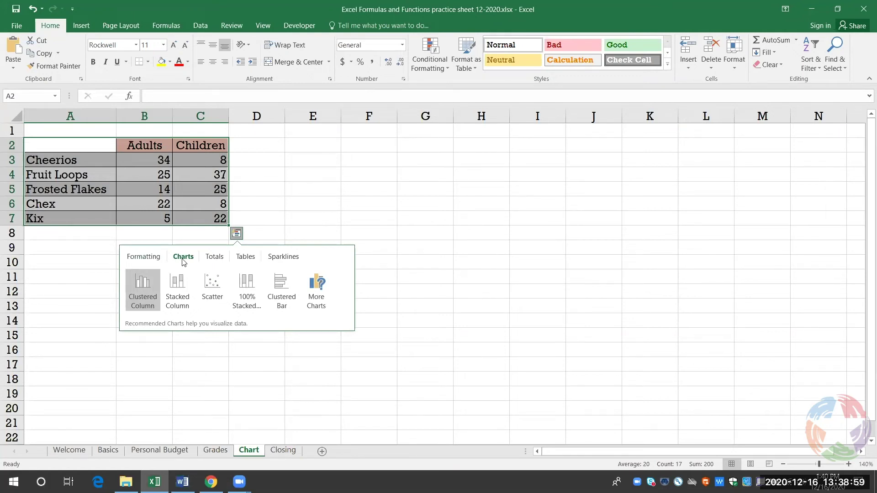
mouse_move(150, 286)
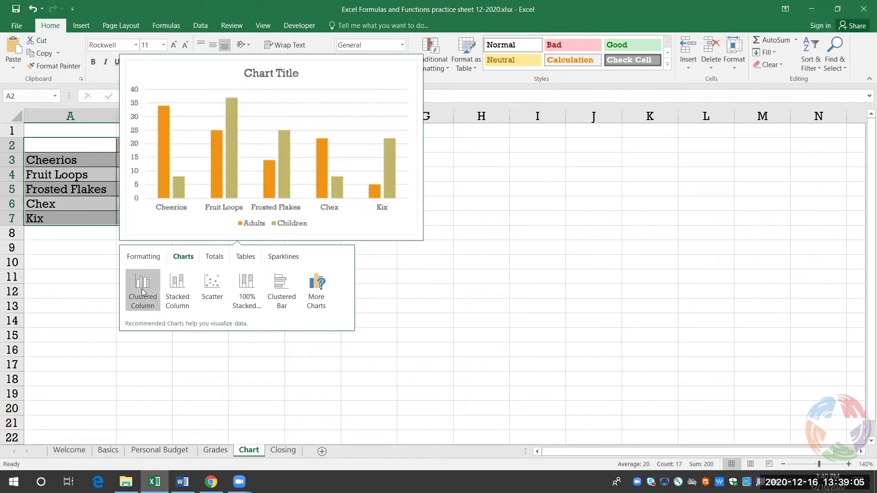
click(142, 292)
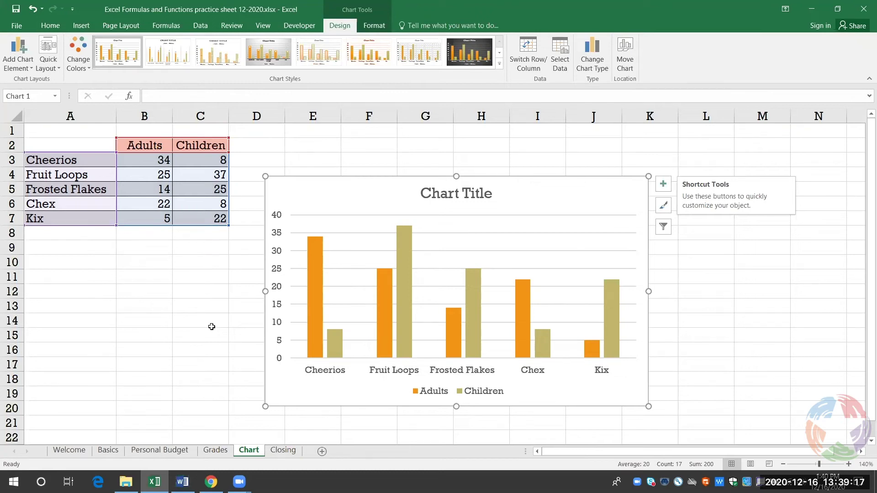
key(ctrl+z)
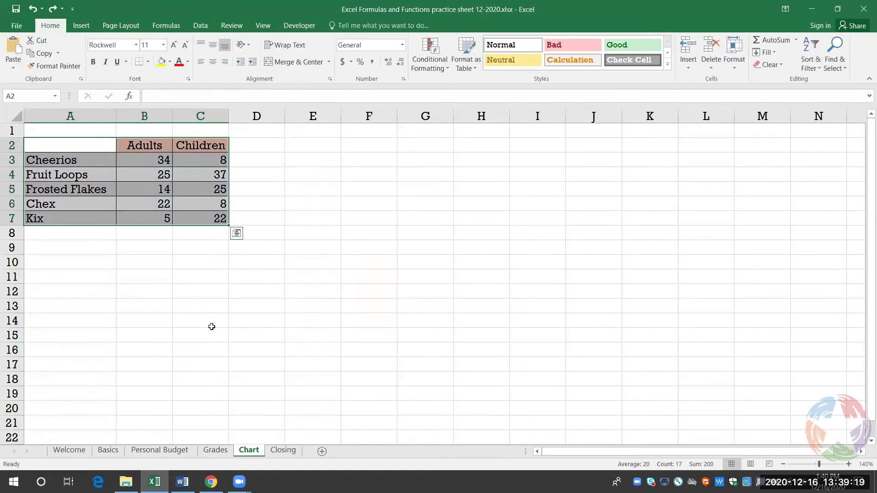
Step: Insert a basic 2-D pie chart of the cereal table, starting from the empty cell D8
click(281, 229)
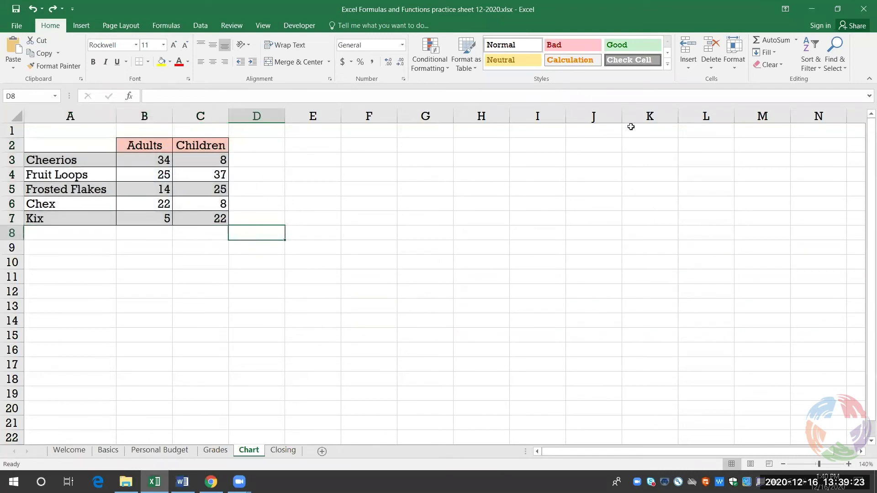
click(81, 25)
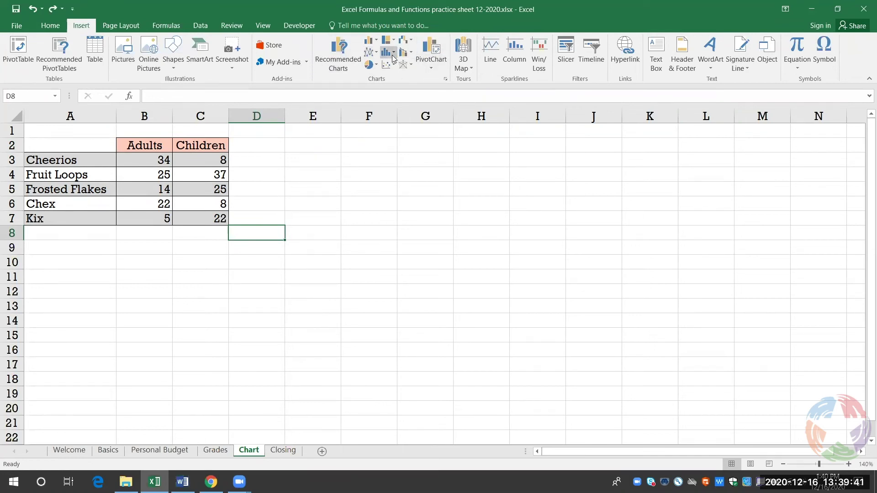
click(370, 66)
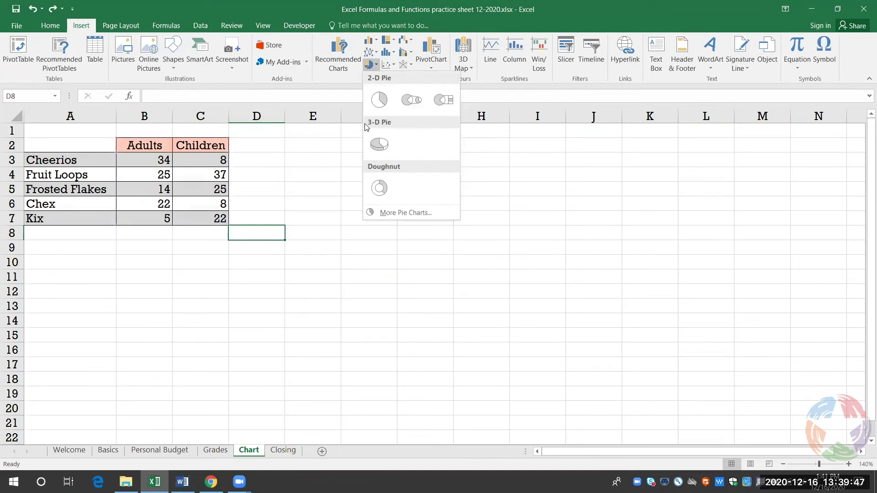
click(379, 100)
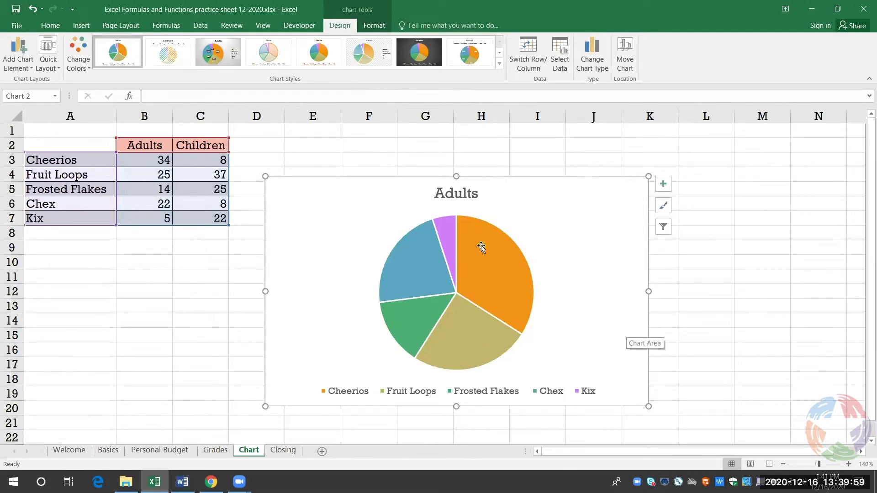
Step: Delete the pie chart and create a default column chart of A2:C7 on its own chart sheet
click(84, 26)
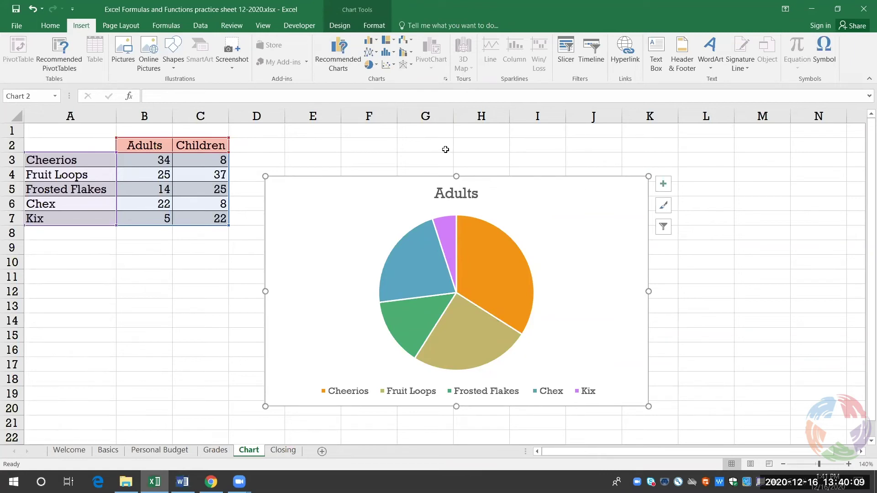
key(Delete)
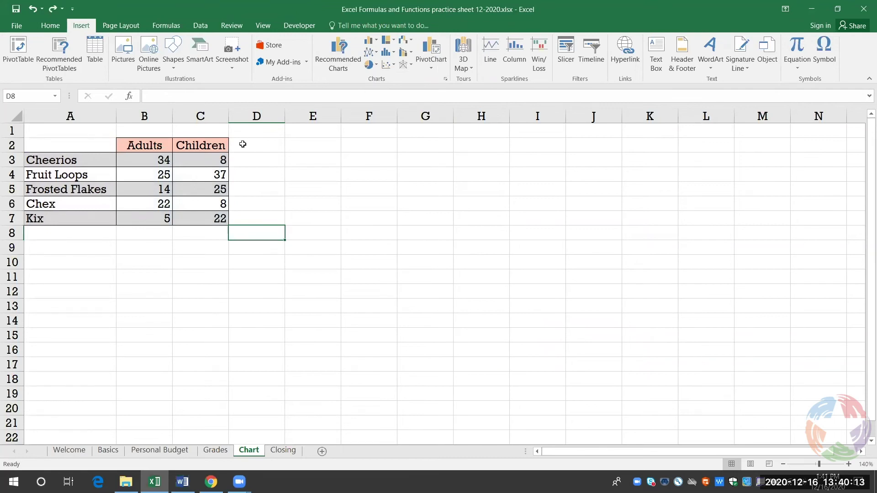
click(83, 144)
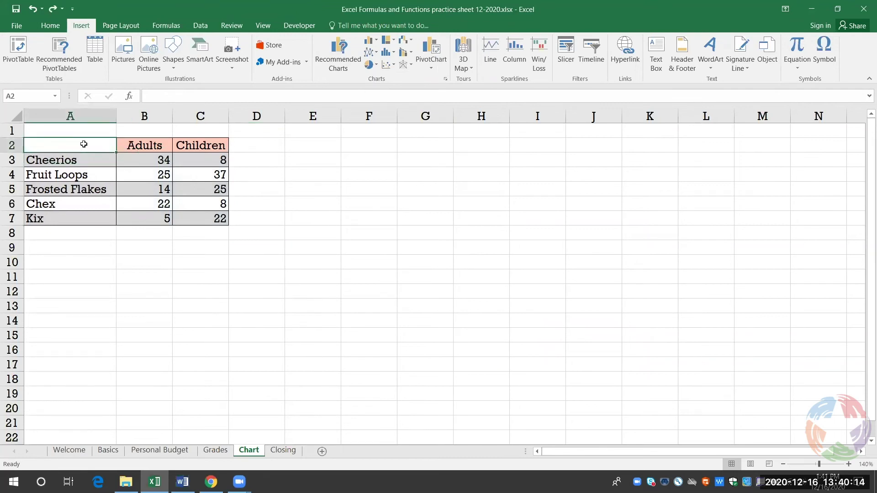
shift+click(222, 221)
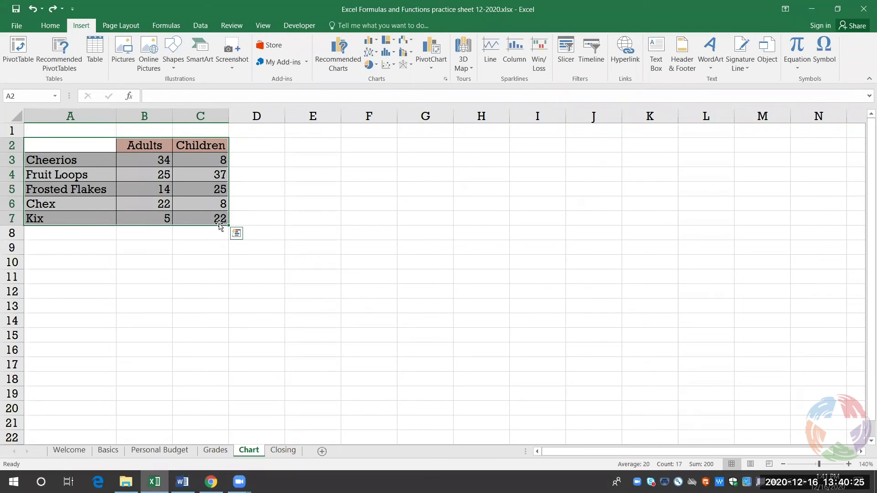
key(F11)
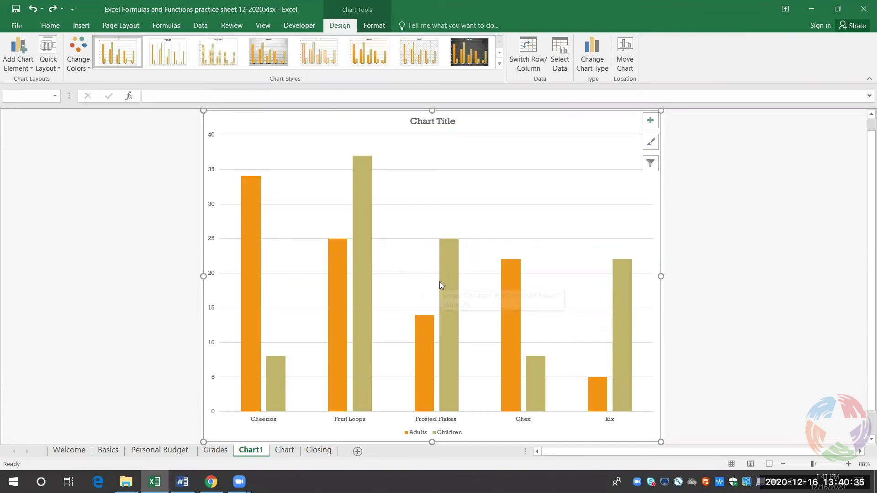
Step: Try the grey-background chart style on the new column chart, restore the first style, and look back at the Chart sheet
mouse_move(438, 284)
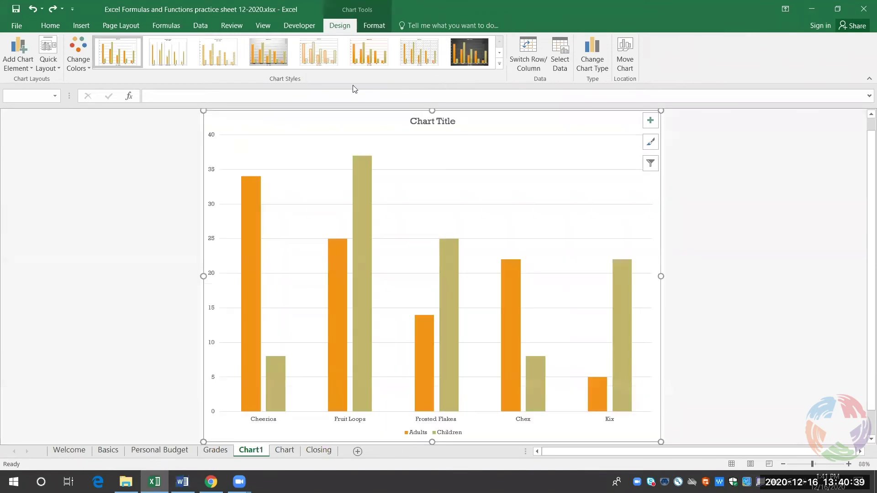
click(272, 50)
click(111, 58)
click(286, 449)
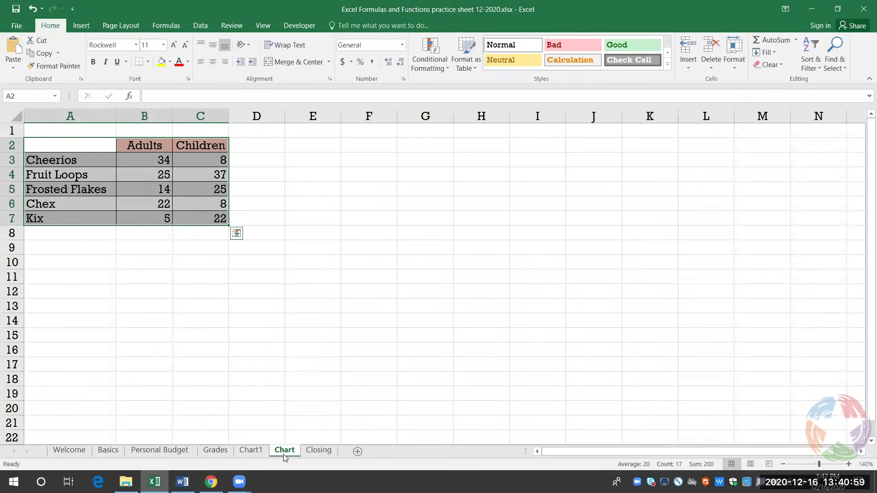
Step: Rename the new Chart1 sheet as COLUMN CHART
click(254, 451)
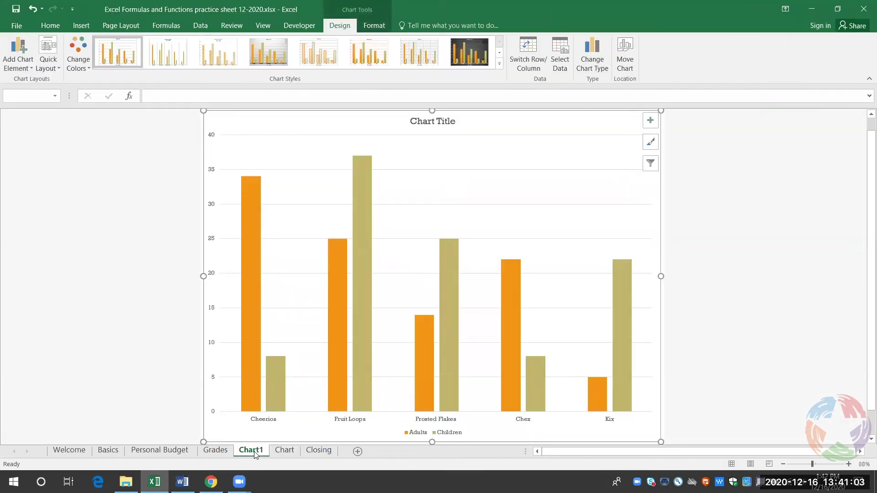
right_click(256, 453)
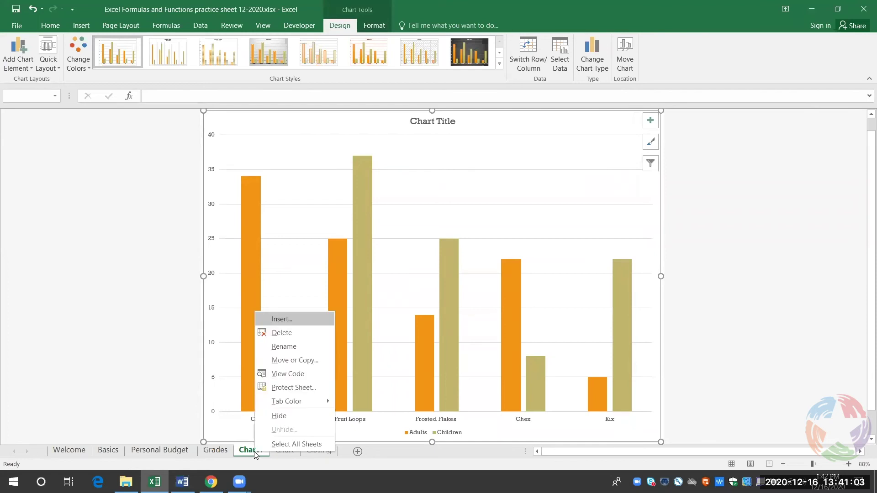
click(289, 347)
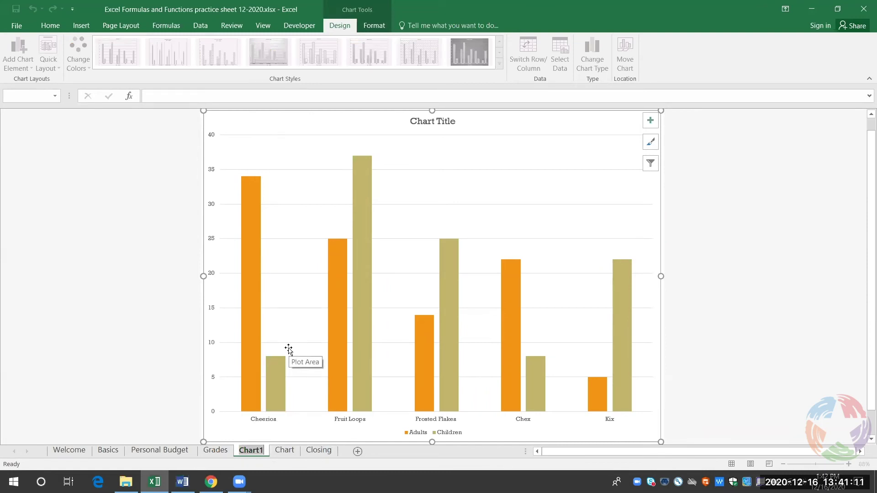
text(col)
key(BackSpace)
key(BackSpace)
key(BackSpace)
text(COLUMN CHART)
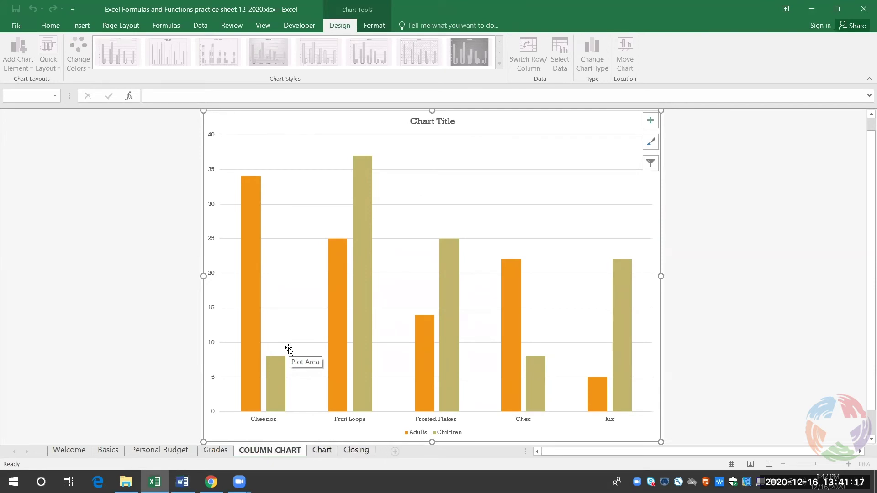
key(Return)
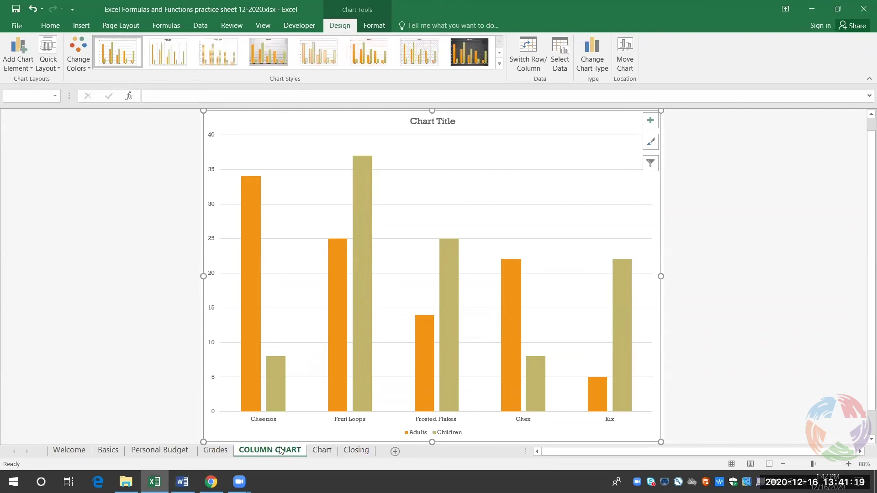
Step: Insert a clustered column chart of A2:C7 on the Chart sheet with Quick Analysis
click(321, 452)
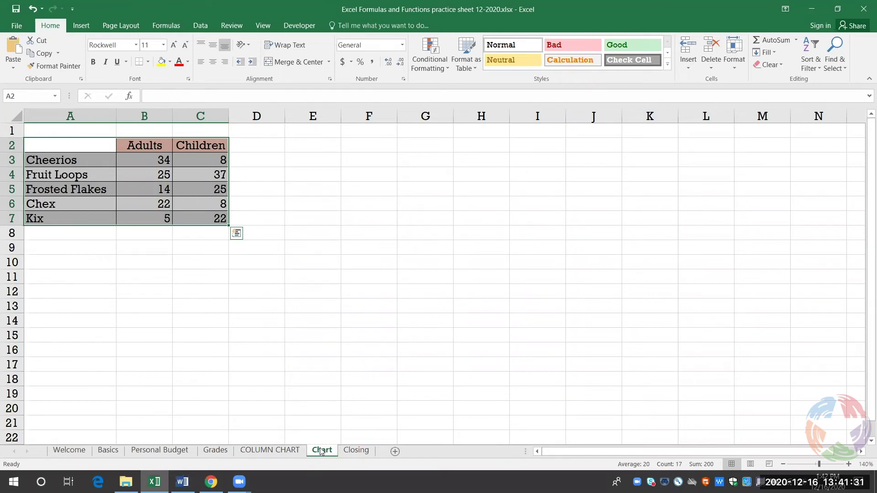
click(236, 233)
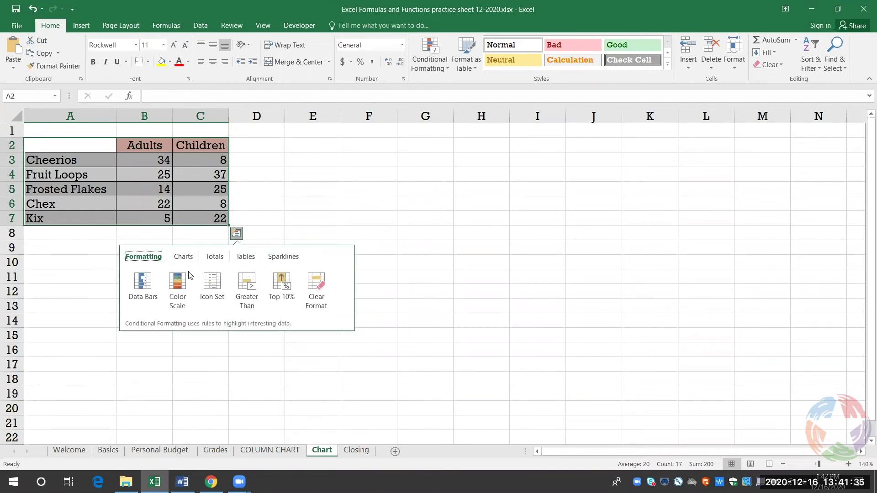
click(183, 260)
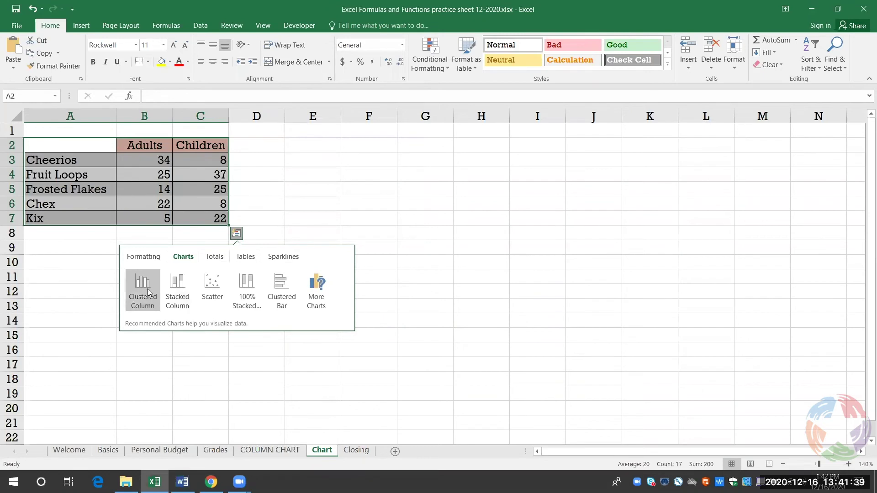
click(145, 287)
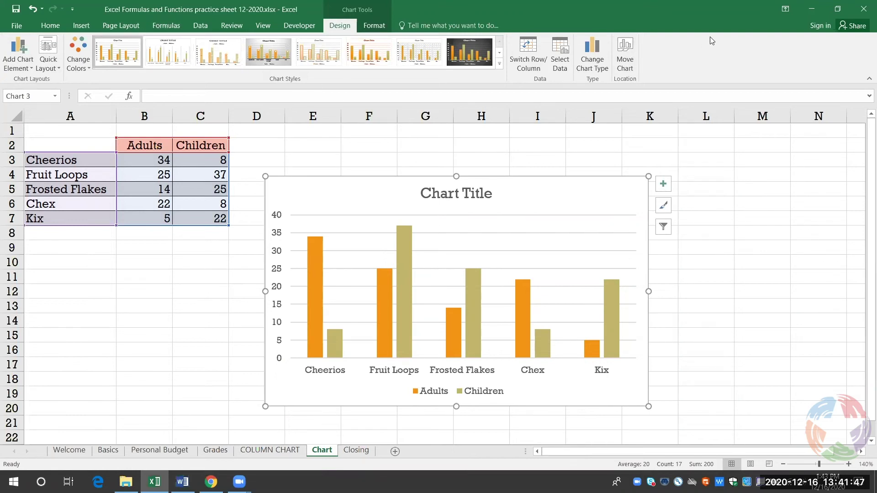
Step: Restore the workbook window from full screen, then reposition and enlarge it until nearly the whole chart fits
click(838, 9)
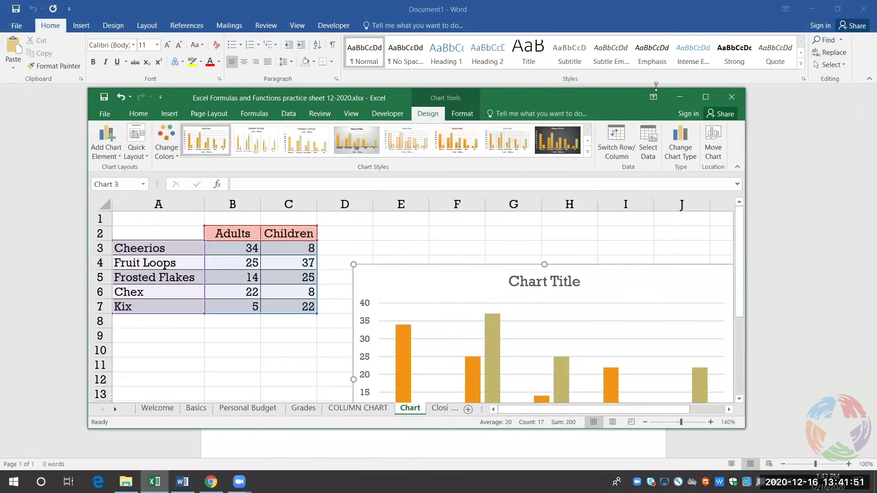
drag(656, 87, 656, 24)
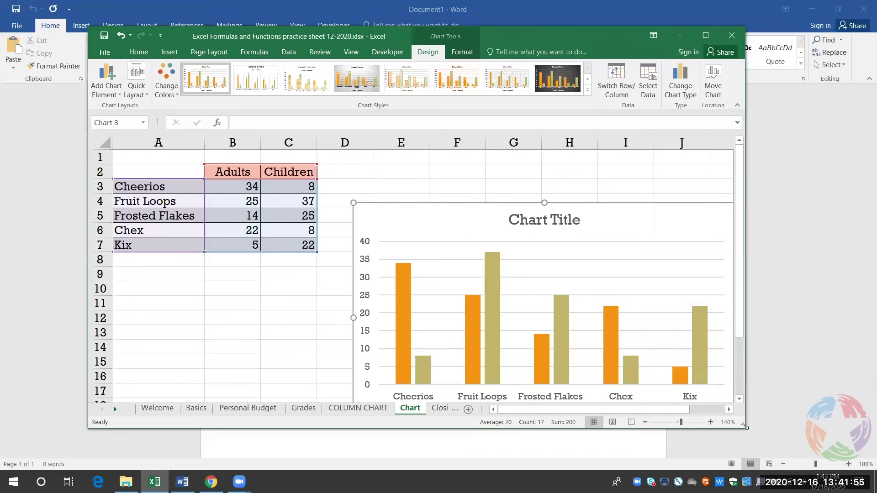
drag(744, 425, 797, 455)
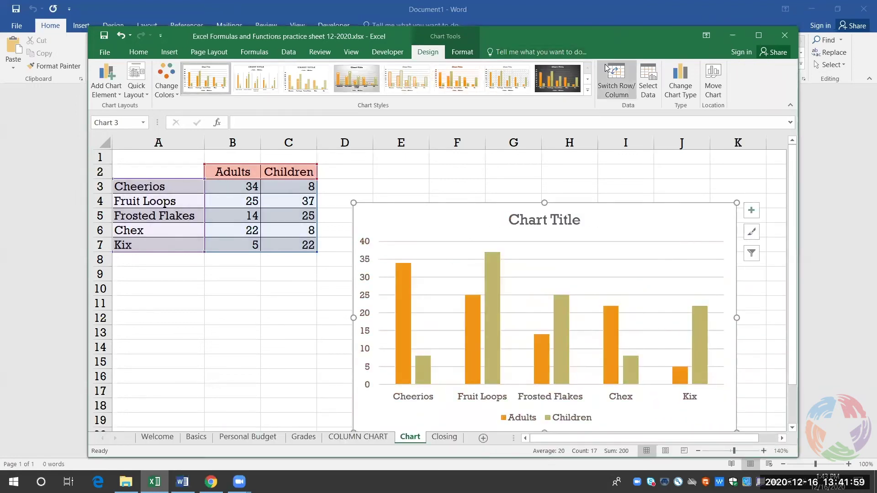
drag(444, 37, 443, 54)
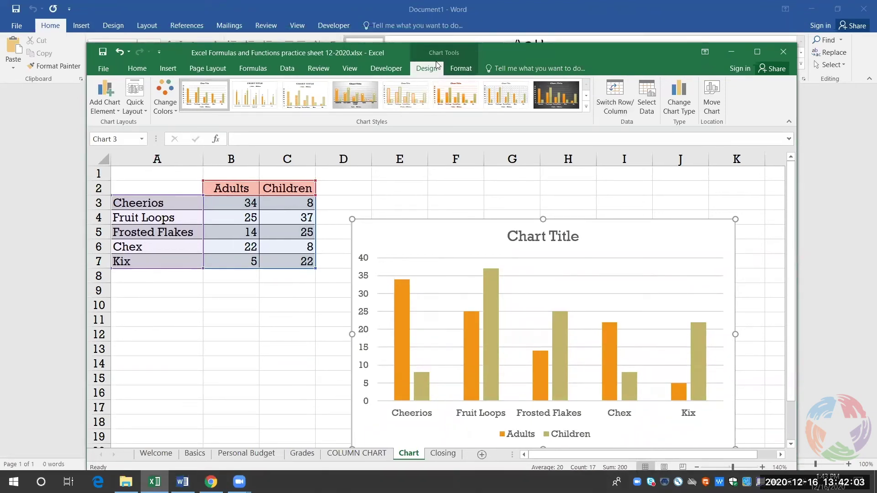
Step: Apply the chart style with a hatched plot area and data labels, and try swapping the chart's rows and columns
click(349, 95)
click(414, 101)
click(470, 101)
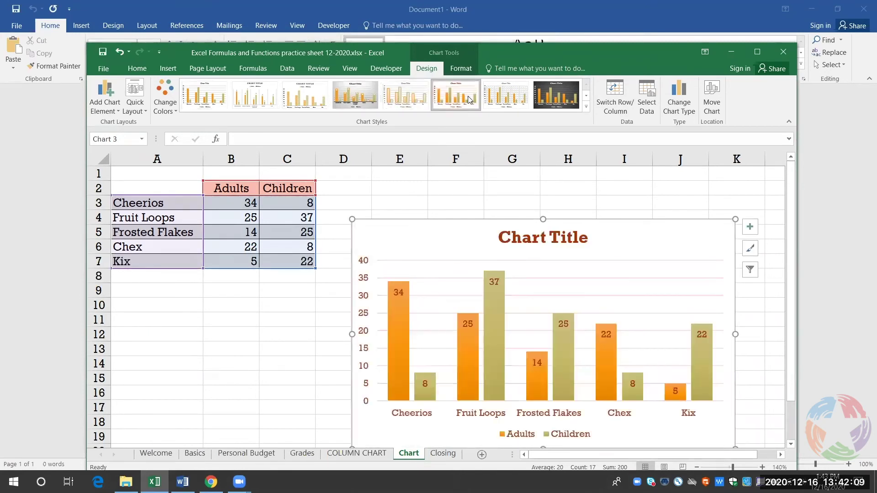
click(520, 96)
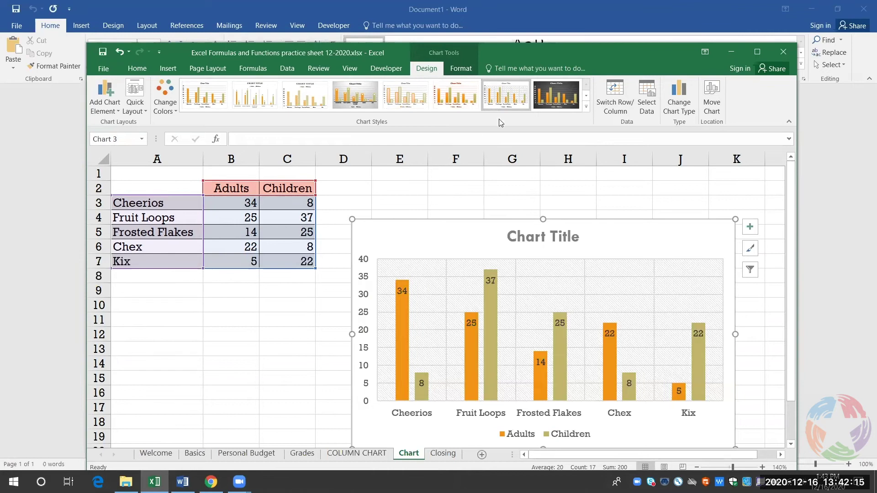
click(615, 106)
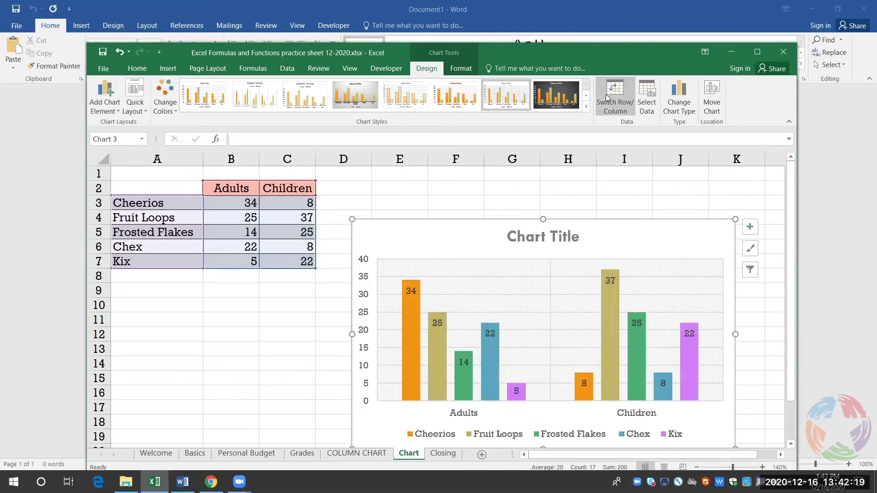
click(610, 97)
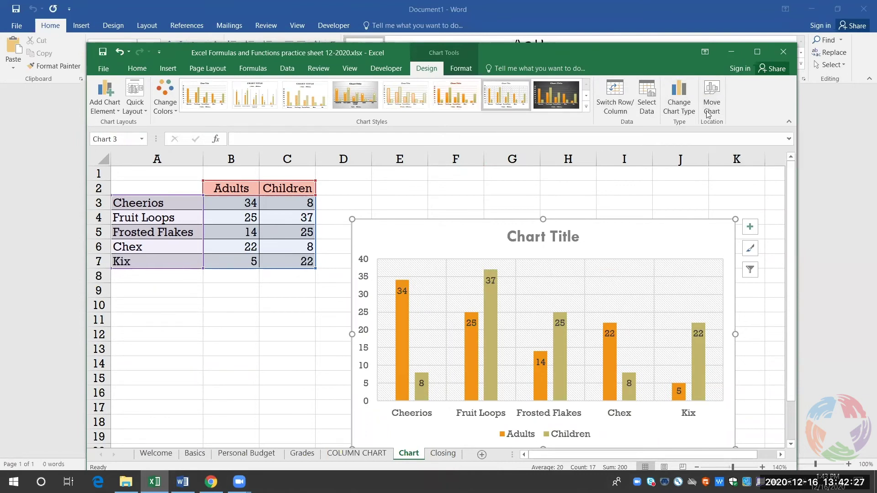
Step: Give the chart's text the plain black WordArt style and set the chart area's shape fill to Automatic
click(462, 69)
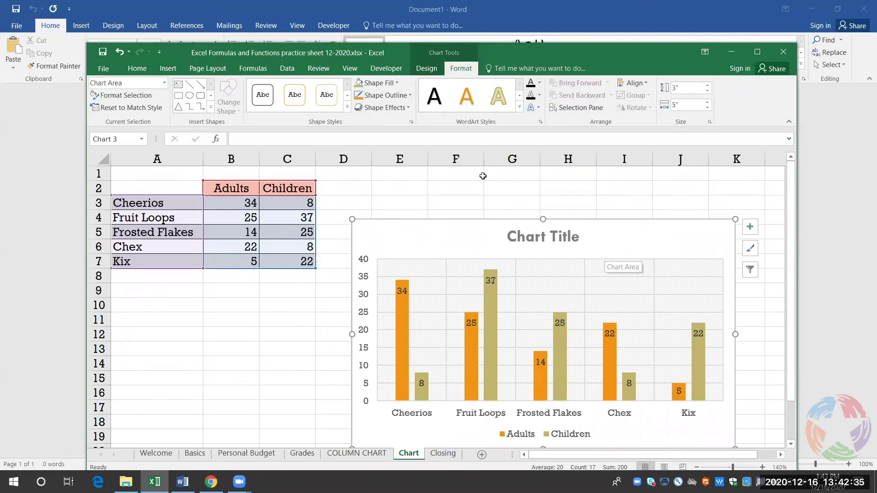
click(497, 100)
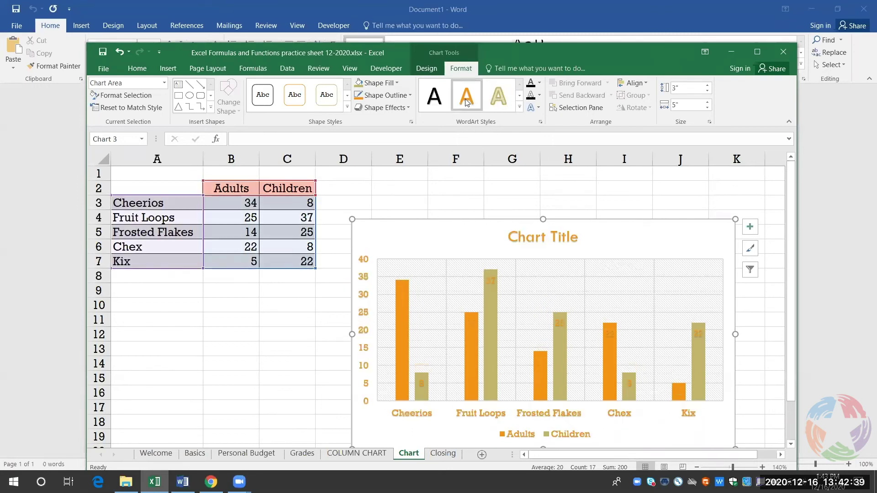
click(531, 107)
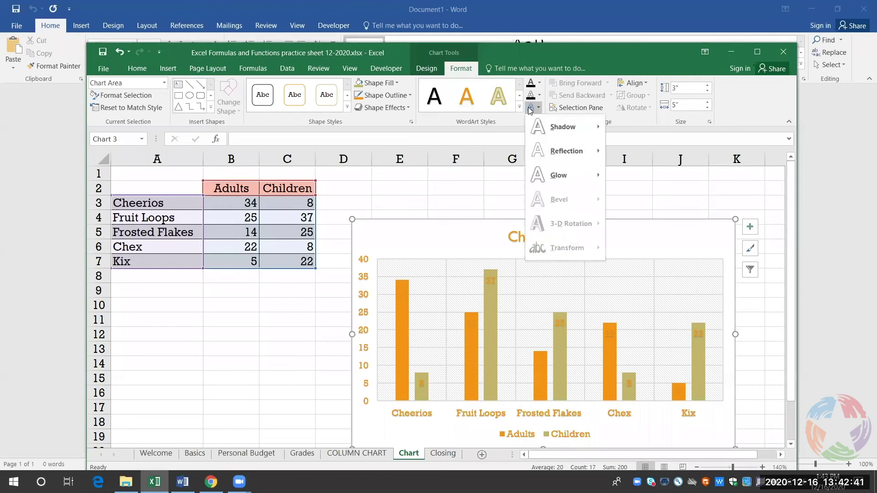
click(464, 102)
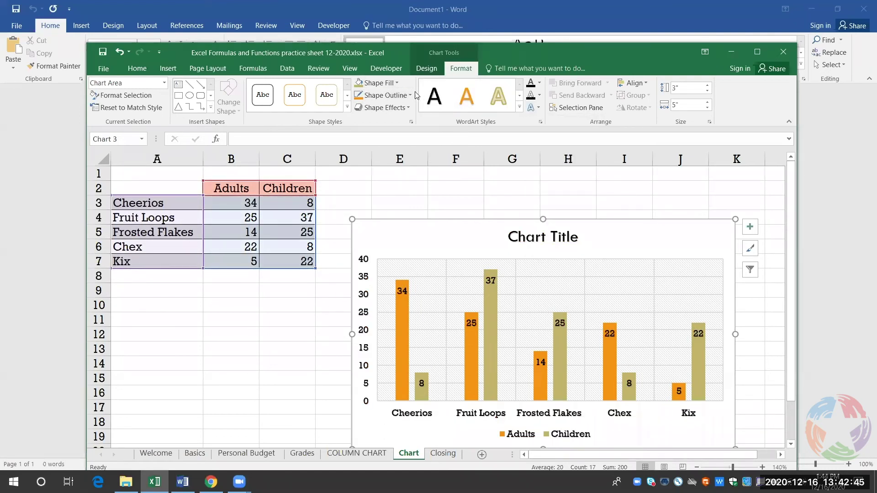
click(396, 84)
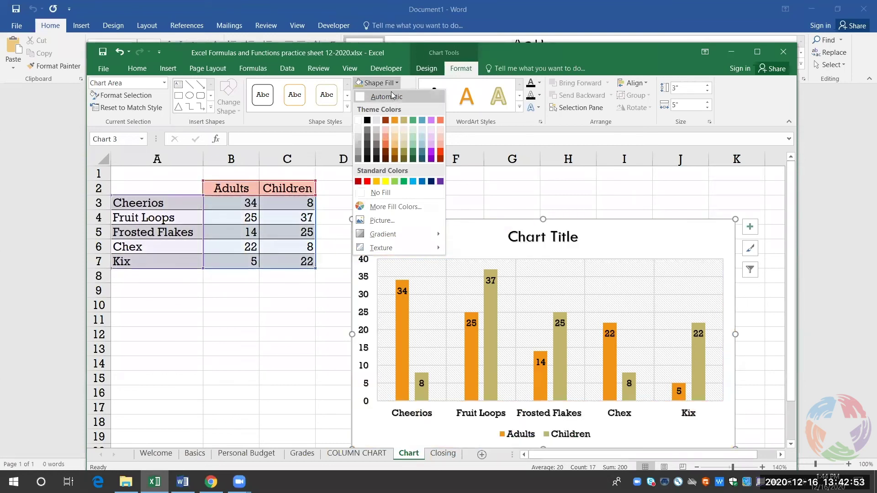
click(391, 95)
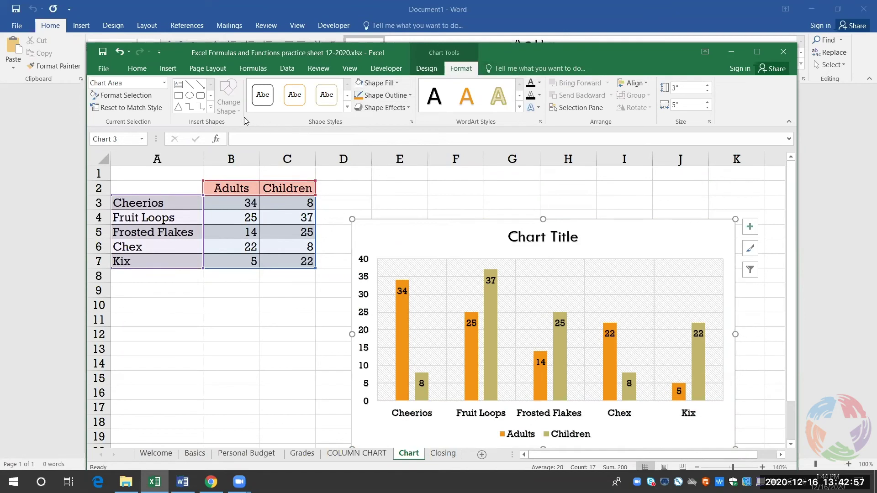
Step: Change the chart title to CEREAL CHART and select the horizontal category axis
click(534, 235)
triple_click(535, 236)
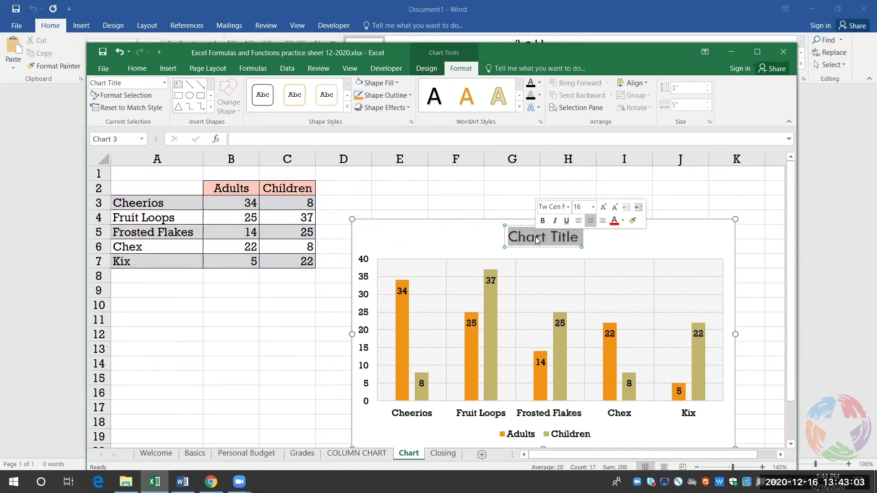
text(C)
key(BackSpace)
text(CEREAL)
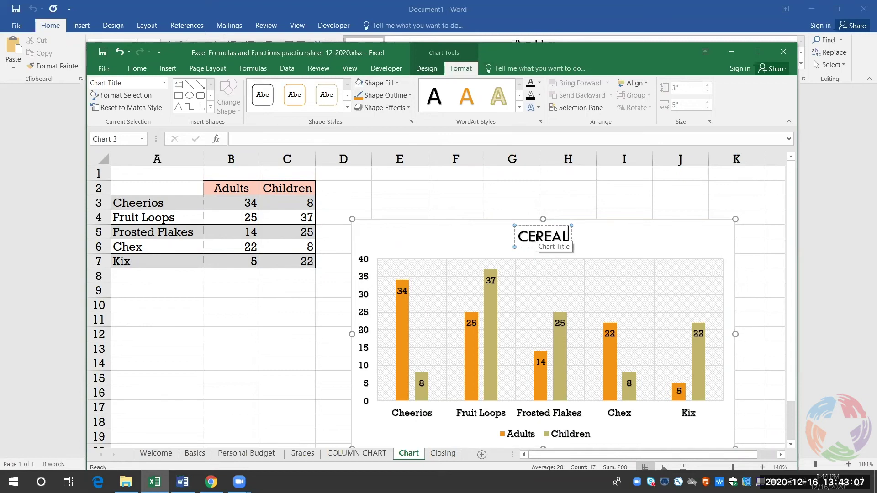
text( CHART)
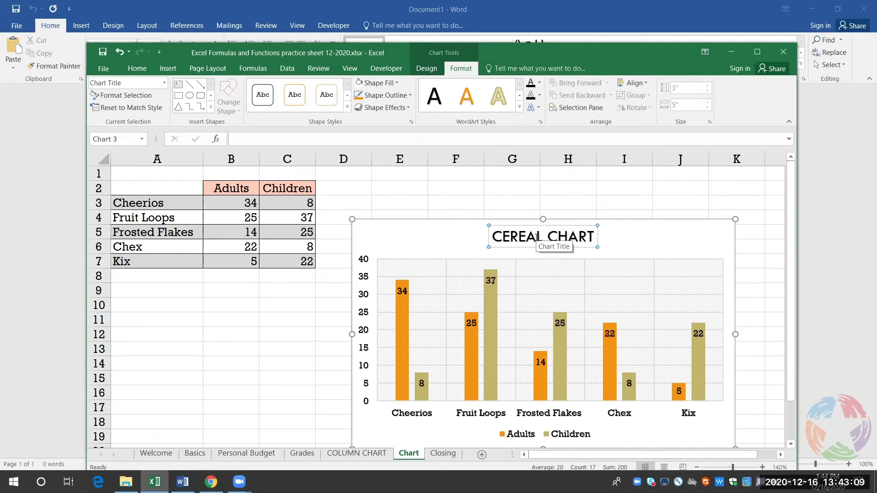
click(631, 235)
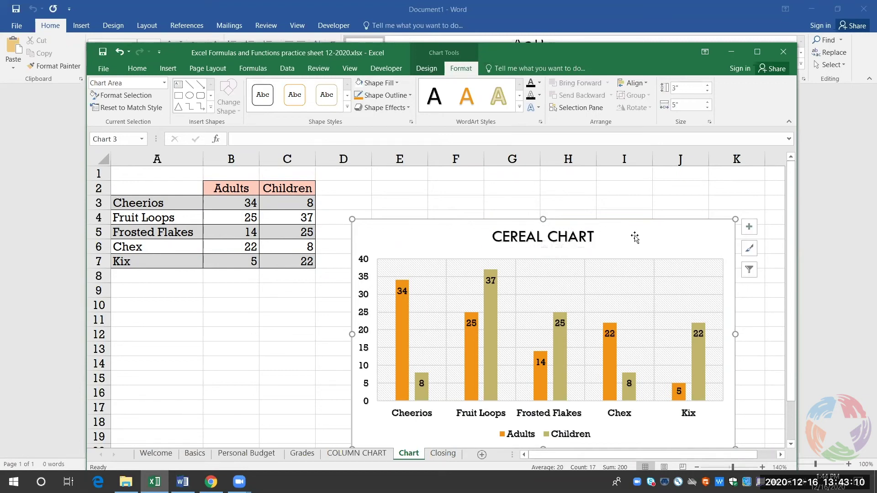
click(532, 413)
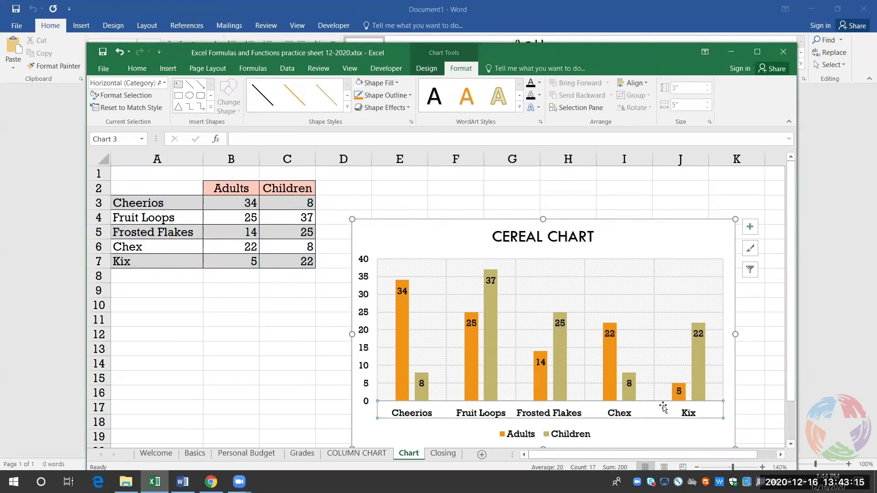
Step: Copy the CEREAL CHART column chart from the Chart sheet and paste it into the blank Word document with the default paste
click(666, 242)
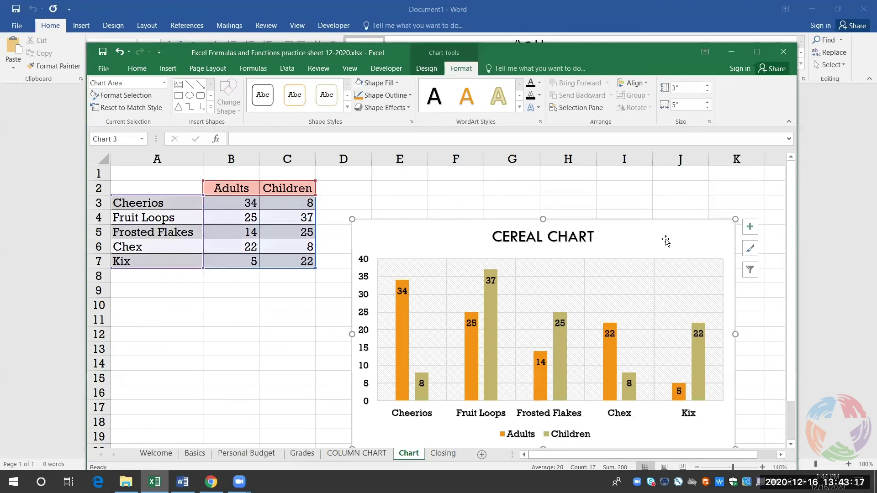
click(615, 202)
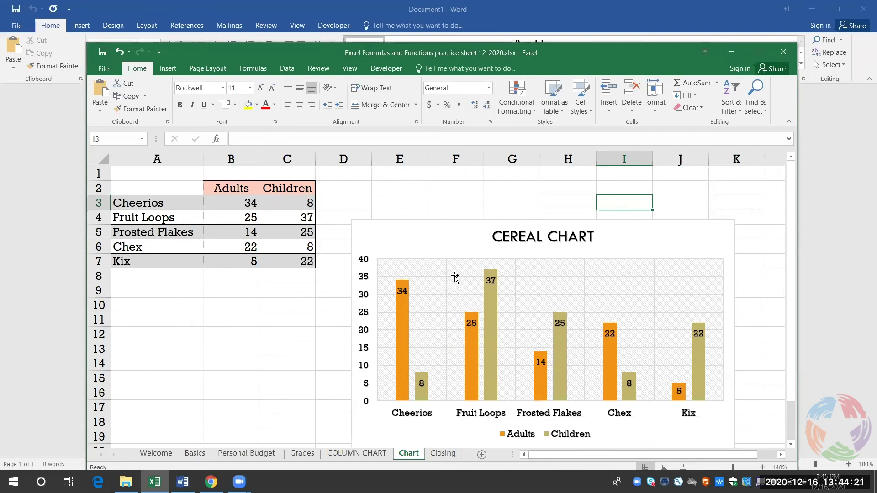
click(415, 203)
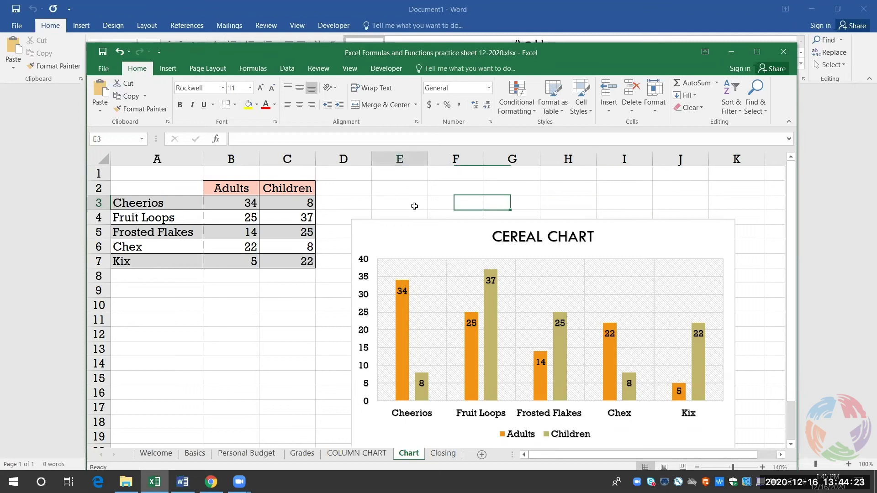
click(419, 230)
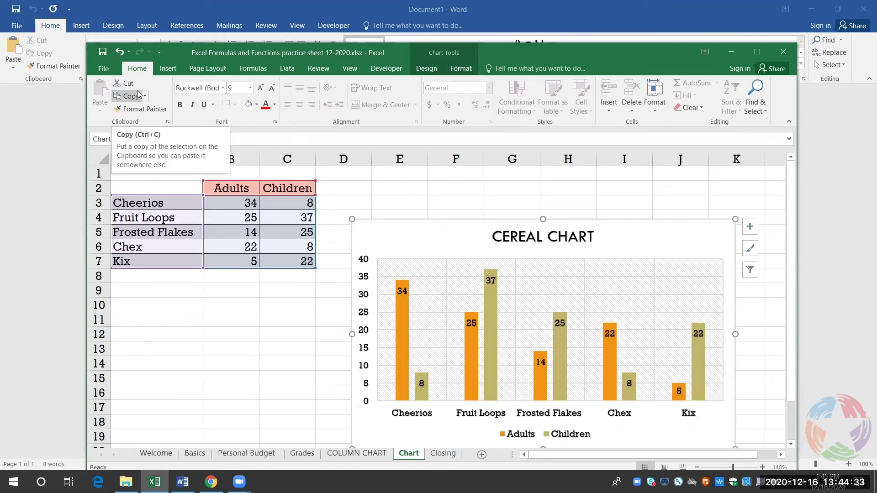
click(137, 97)
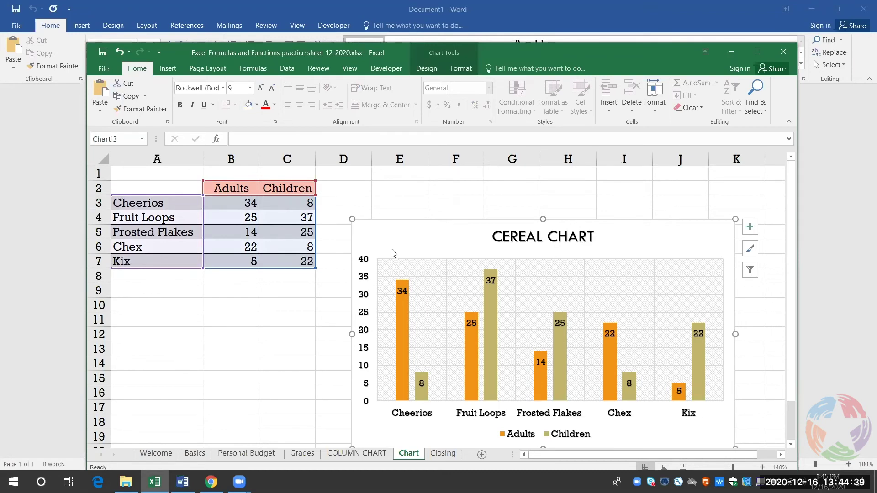
click(183, 482)
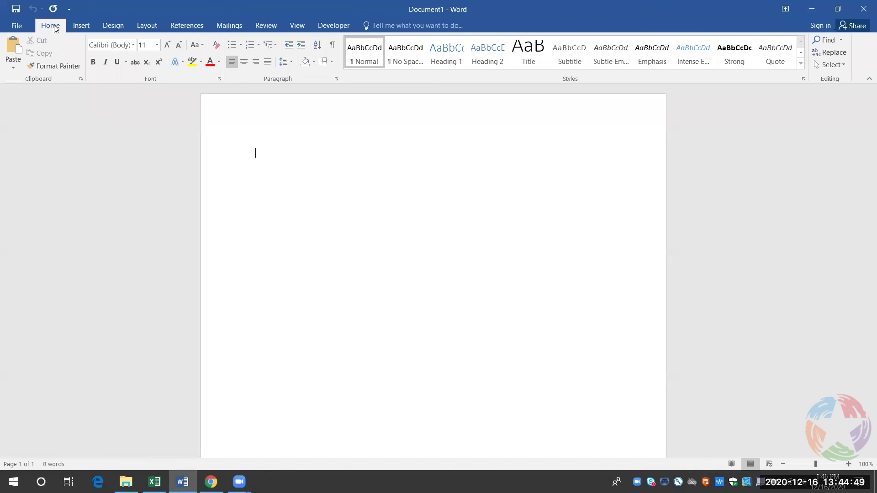
click(14, 46)
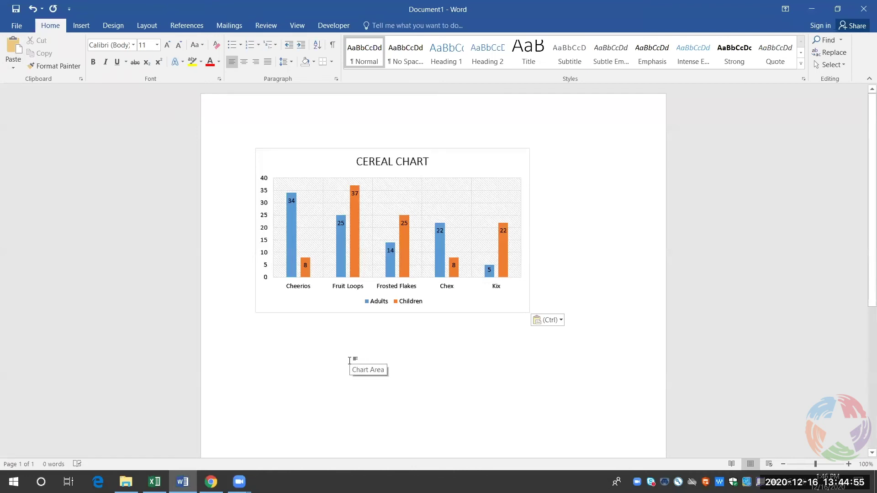
Step: Select the pasted chart and its plot area in Word, then undo until the page is blank again
click(520, 311)
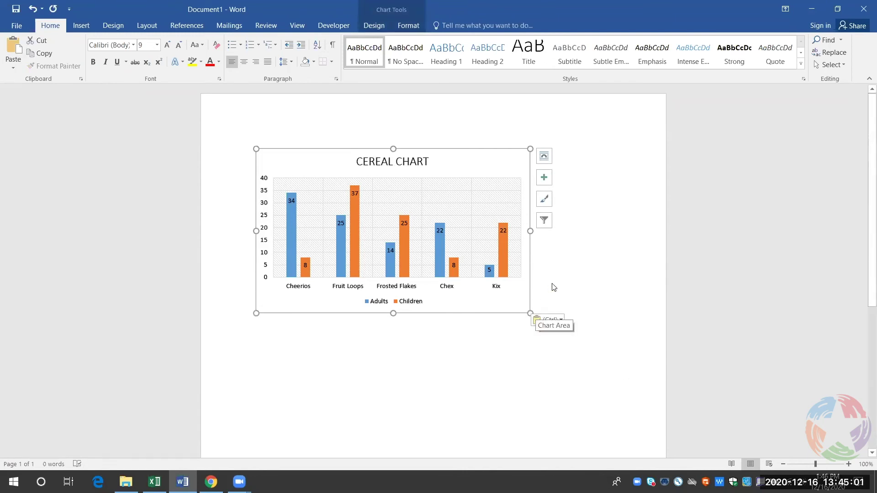
click(542, 298)
click(519, 300)
click(541, 250)
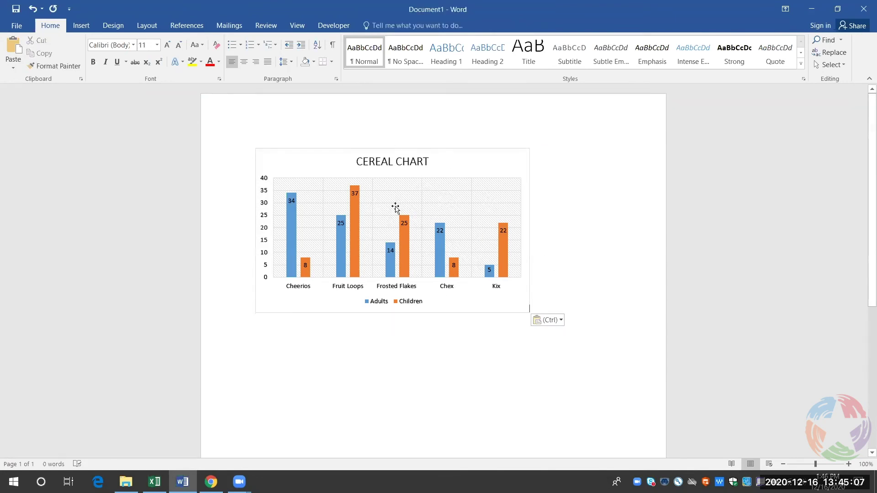
click(429, 181)
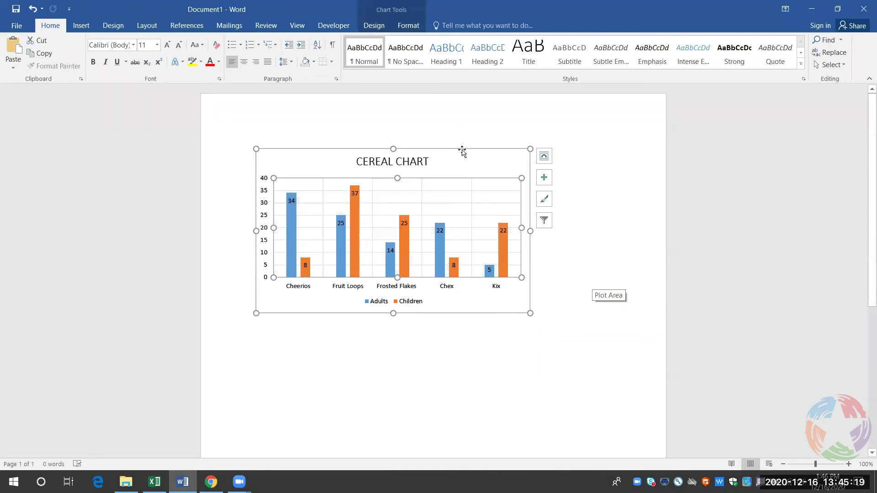
key(ctrl+z)
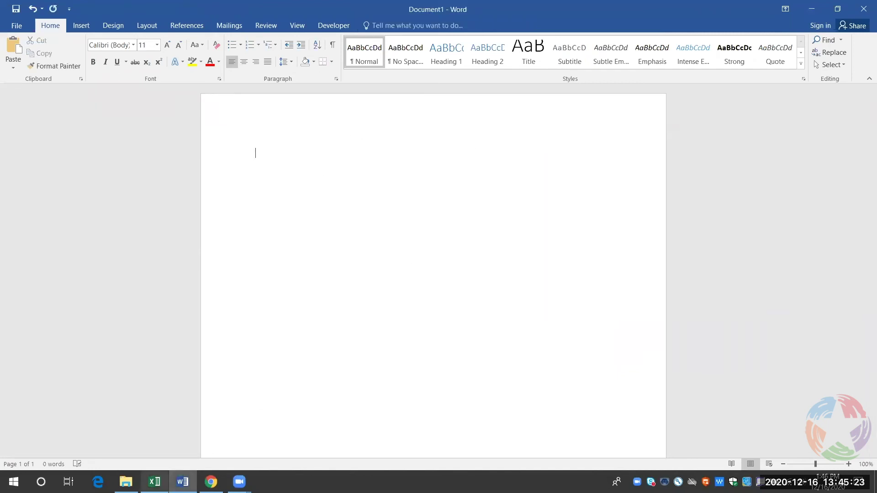
Step: Switch back to the Excel workbook, widen its window nearly to the screen edge and move it slightly upward
click(154, 482)
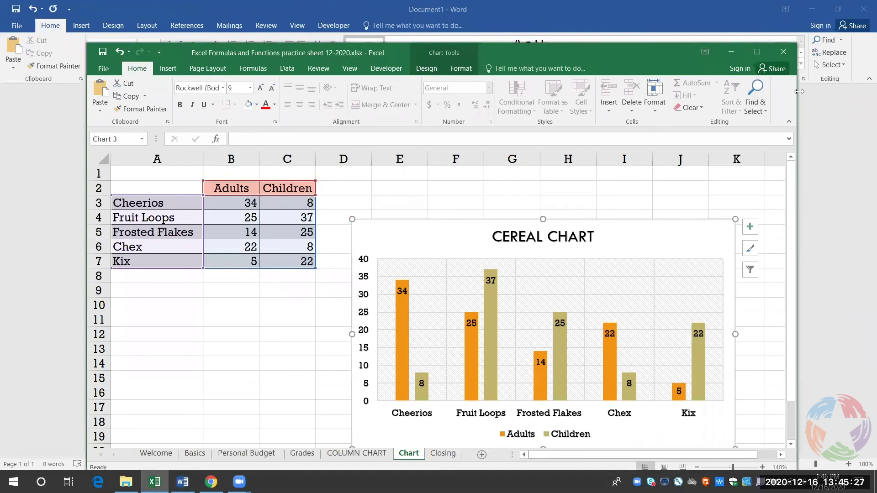
drag(798, 87, 873, 103)
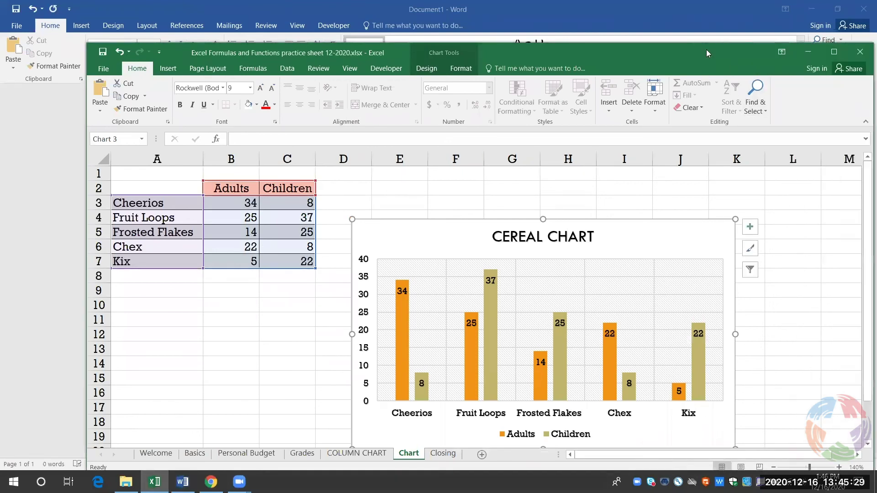
drag(737, 50, 737, 40)
click(530, 196)
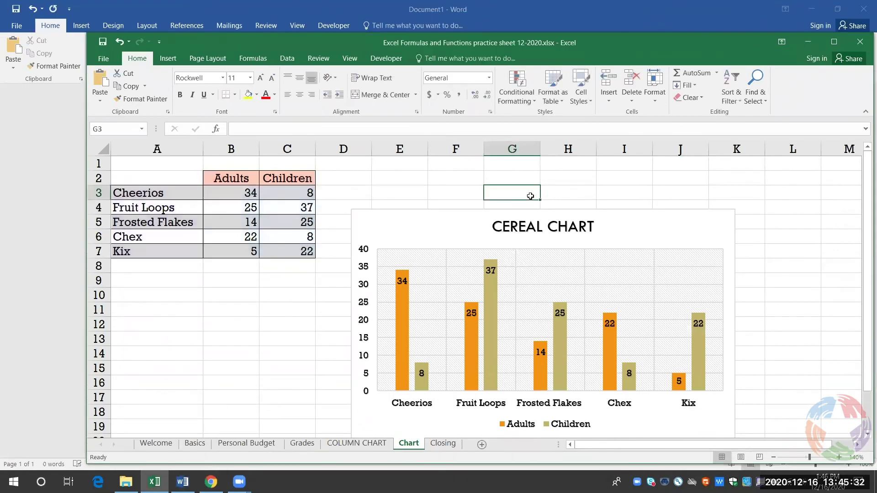
Step: Copy the cereal chart and paste it into the Word document using Keep Source Formatting & Link Data
click(475, 227)
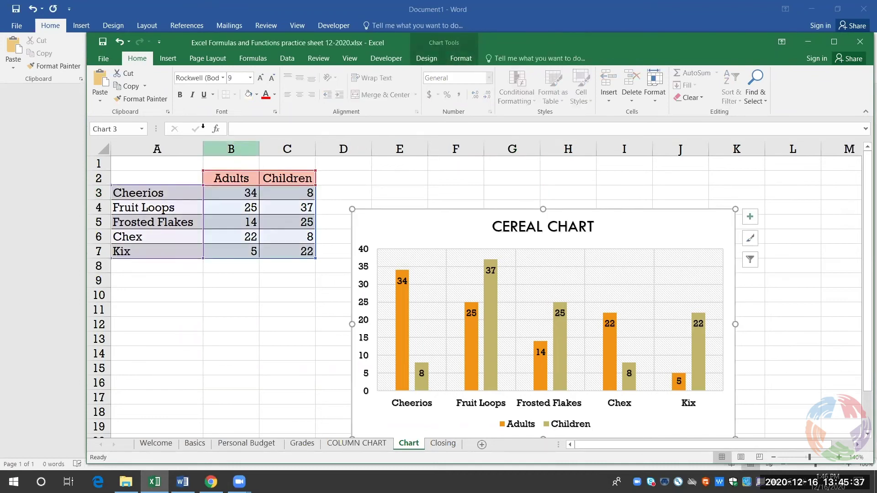
click(129, 87)
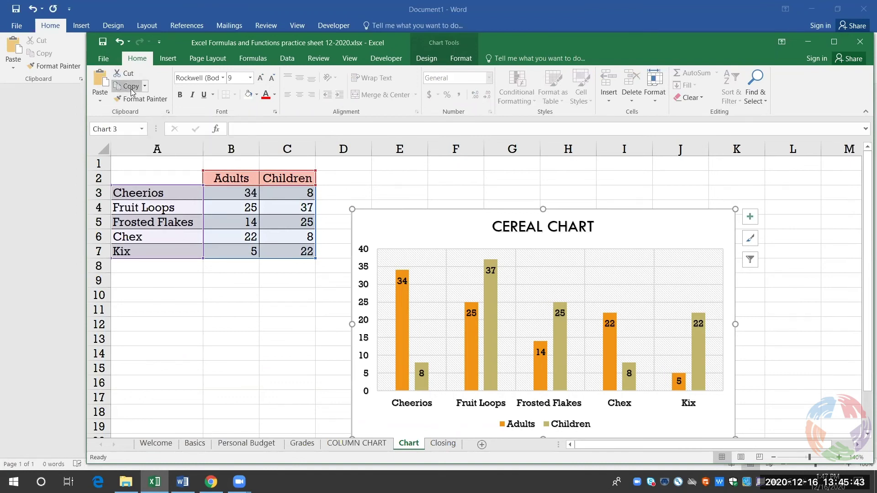
click(57, 153)
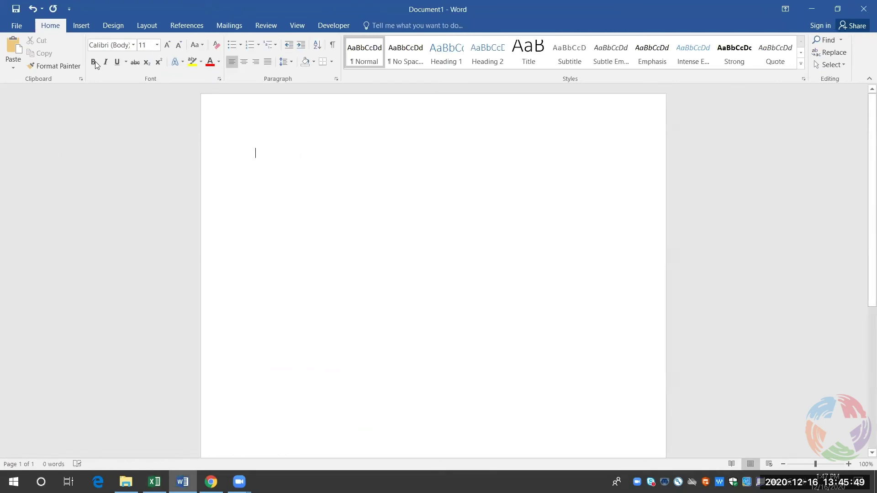
click(13, 70)
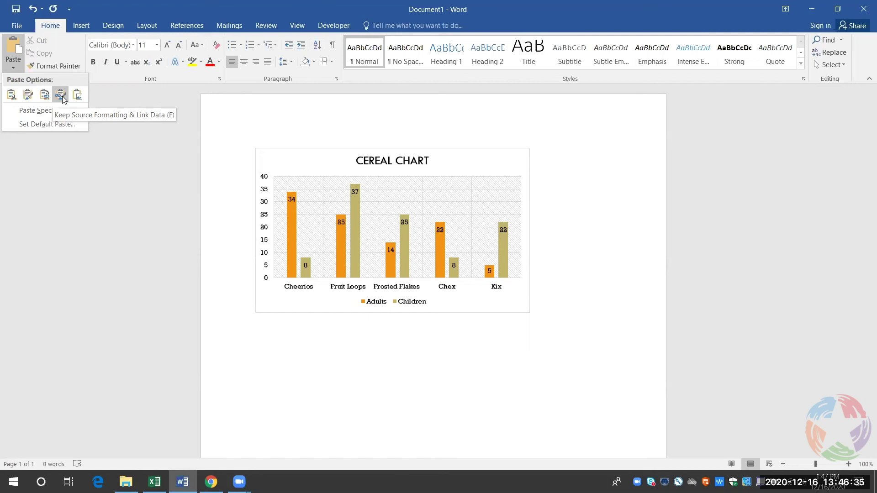
click(61, 96)
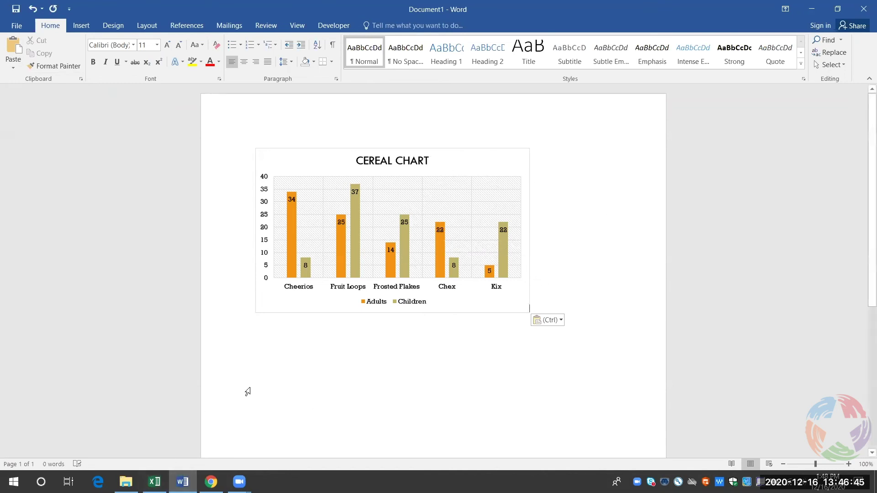
Step: Set the Kix value for Adults in Excel cell B7 to 10 and check the linked chart in Word
key(alt+Tab)
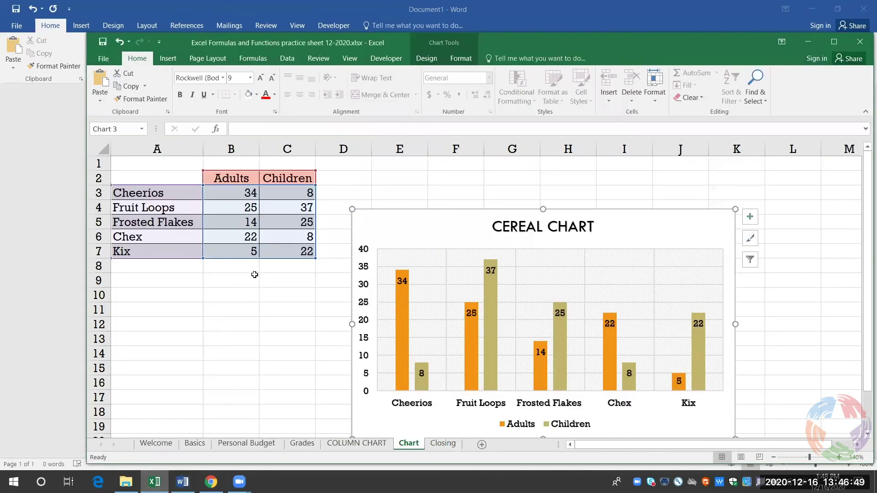
drag(240, 277, 241, 269)
click(251, 253)
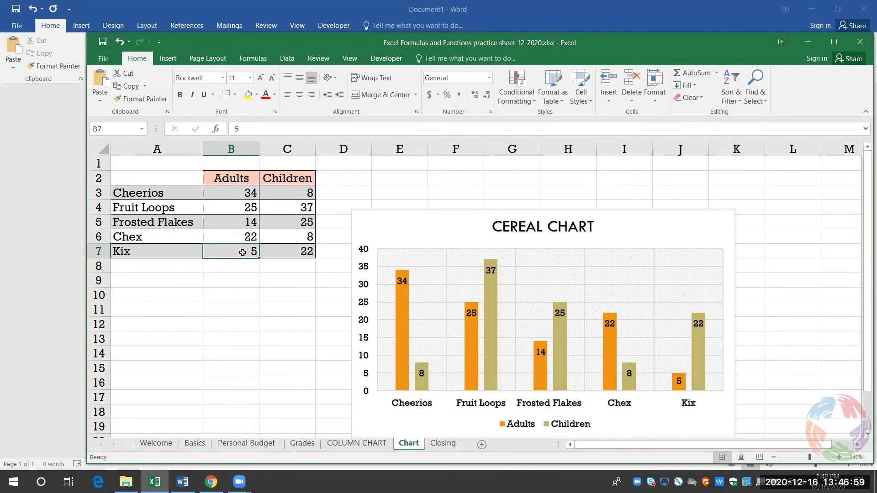
text(10)
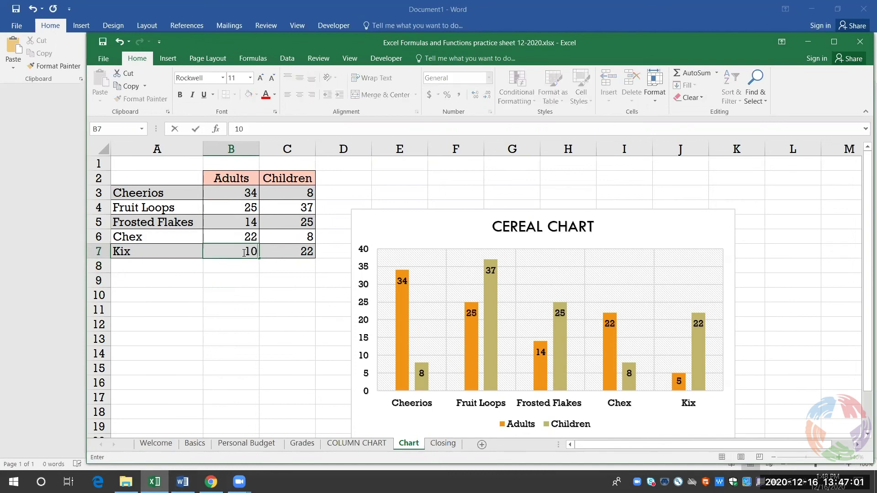
key(Return)
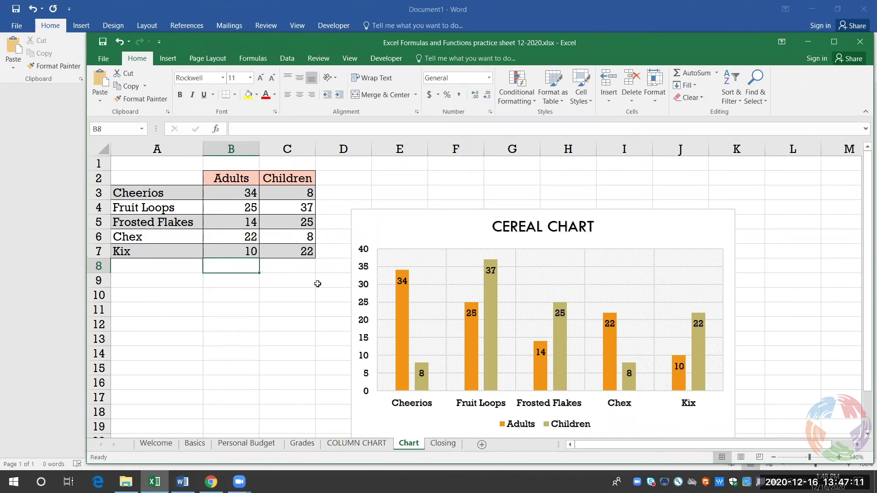
click(121, 7)
key(ctrl+v)
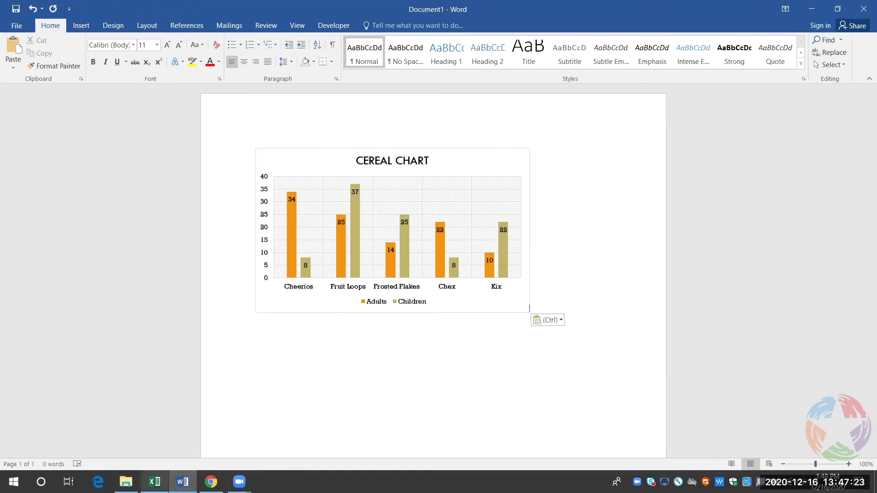
Step: Undo the last change to cell B7 in Excel and check the linked chart in Word again
click(156, 480)
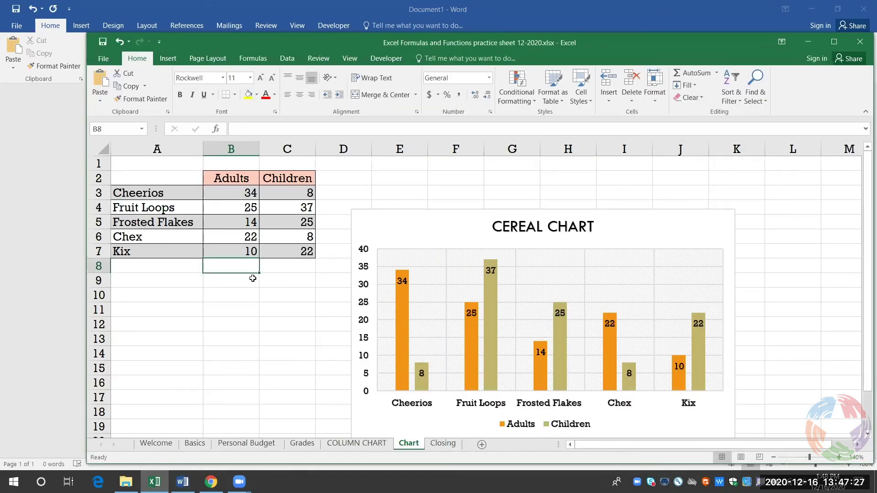
key(ctrl+z)
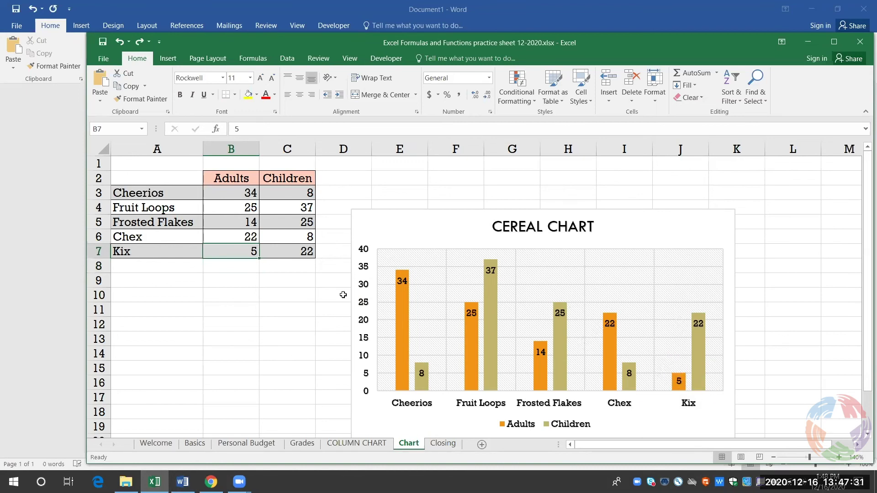
click(56, 250)
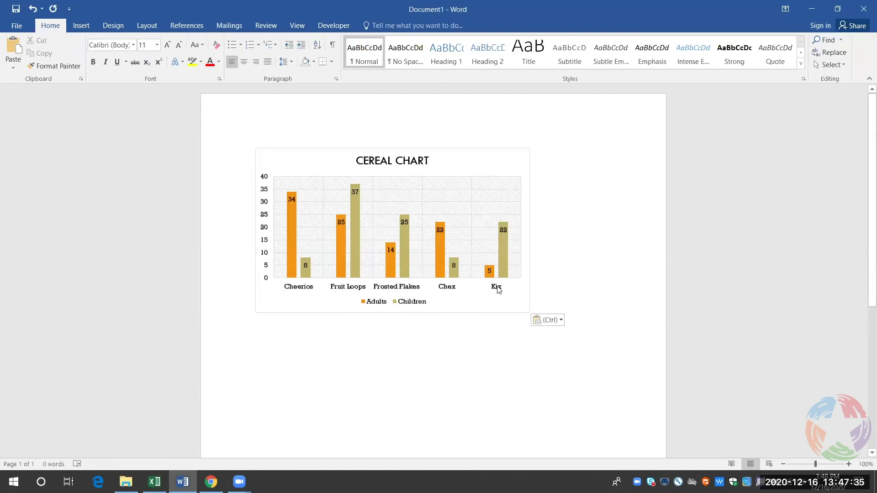
mouse_move(183, 482)
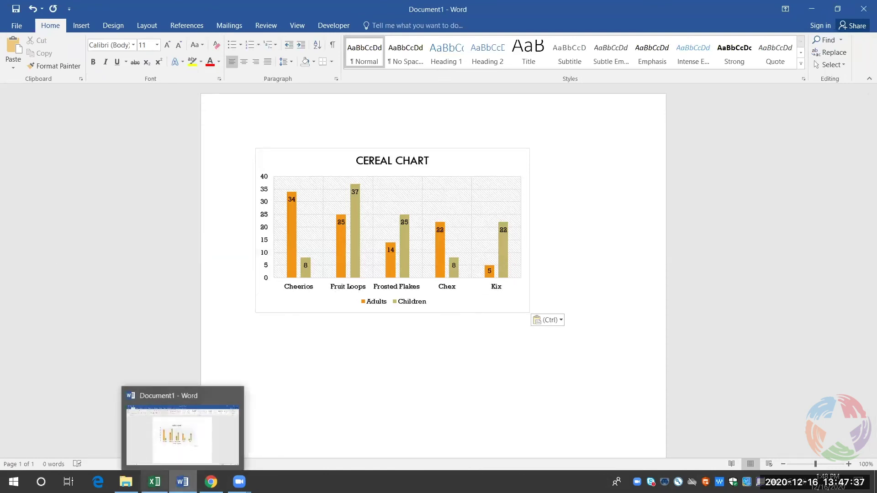
Step: Return to the Excel workbook, ignore the incoming chat notification and delete the cereal chart from the Chart sheet
click(154, 481)
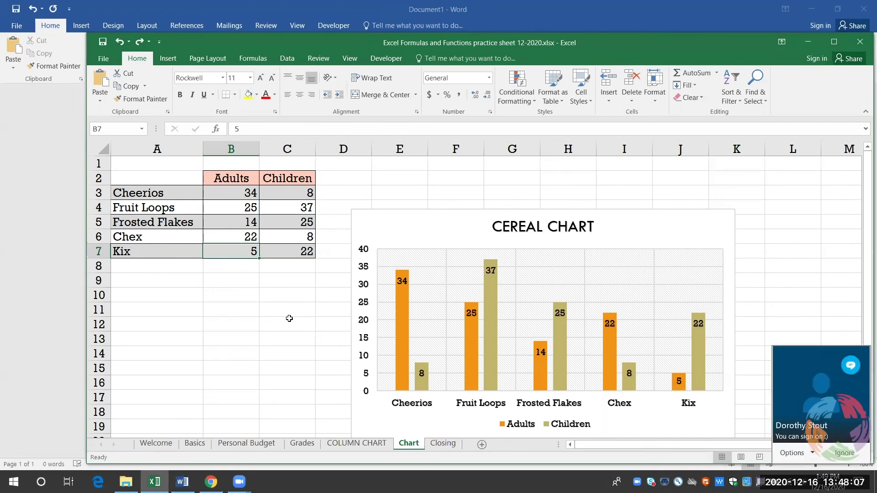
click(843, 453)
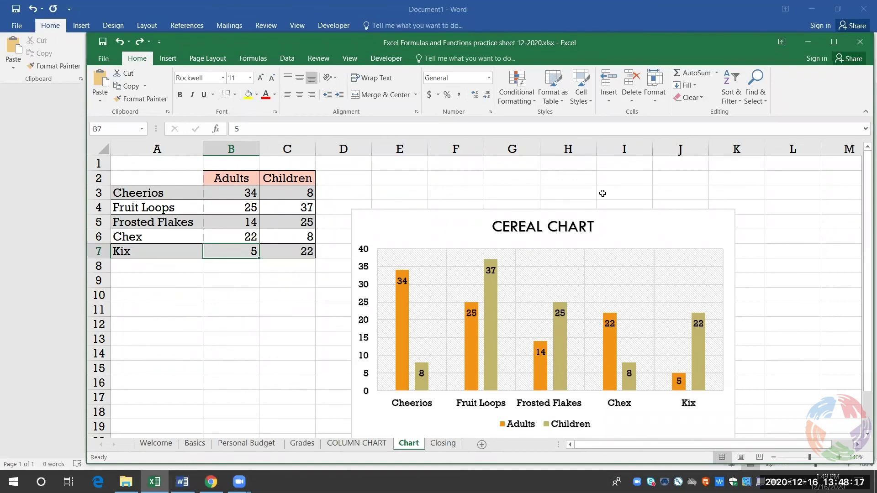
click(592, 193)
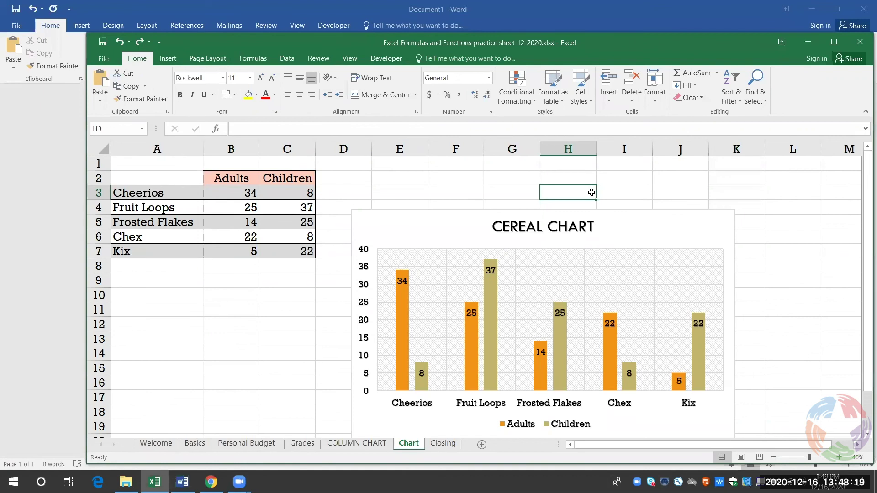
click(566, 223)
click(618, 210)
key(Delete)
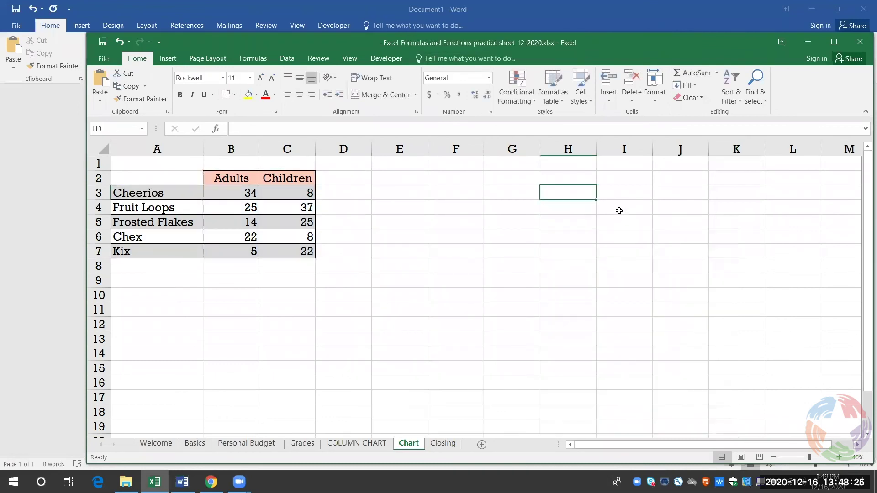
Step: Select the cereal table in A2:C7 on the Chart sheet and view the available pie and doughnut chart types
click(179, 178)
drag(179, 178, 301, 253)
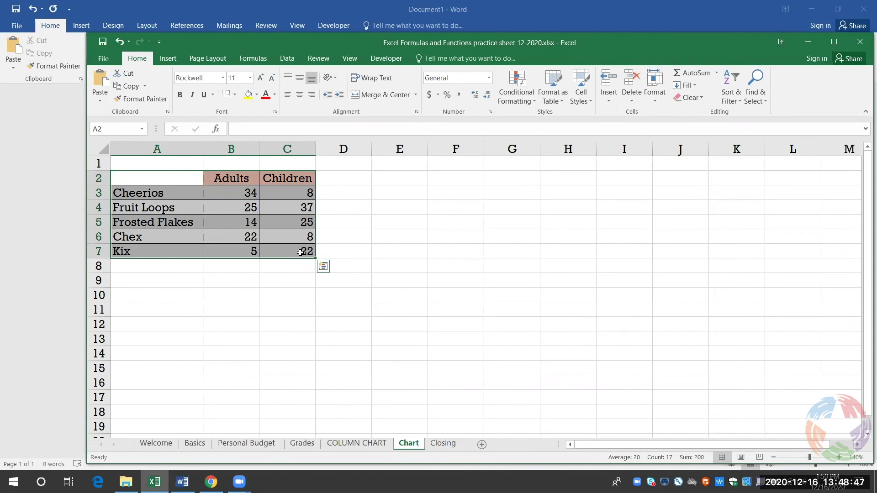
click(169, 58)
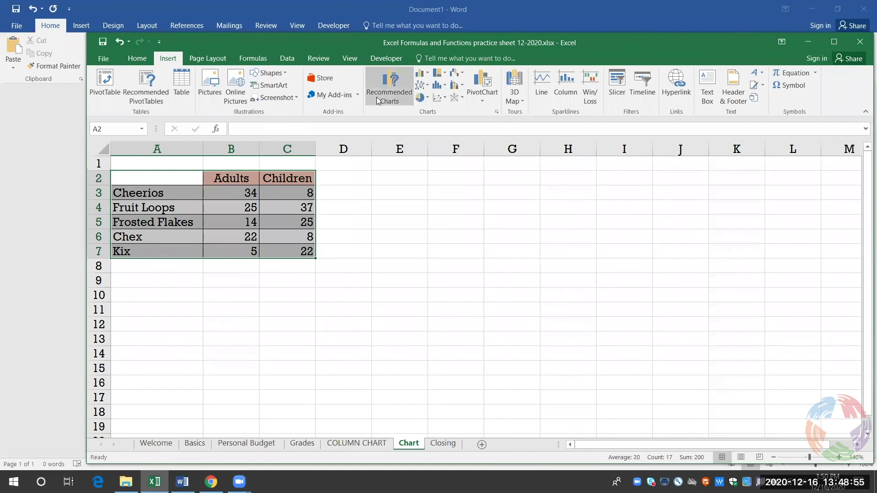
click(429, 99)
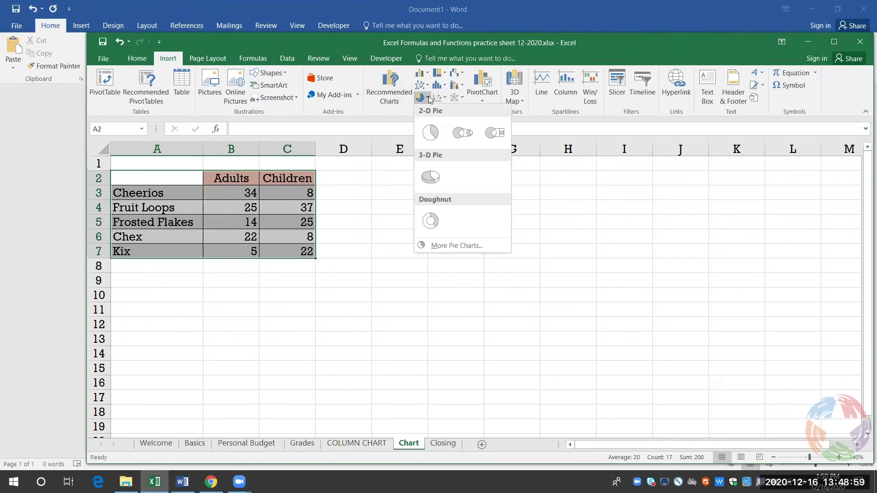
click(371, 112)
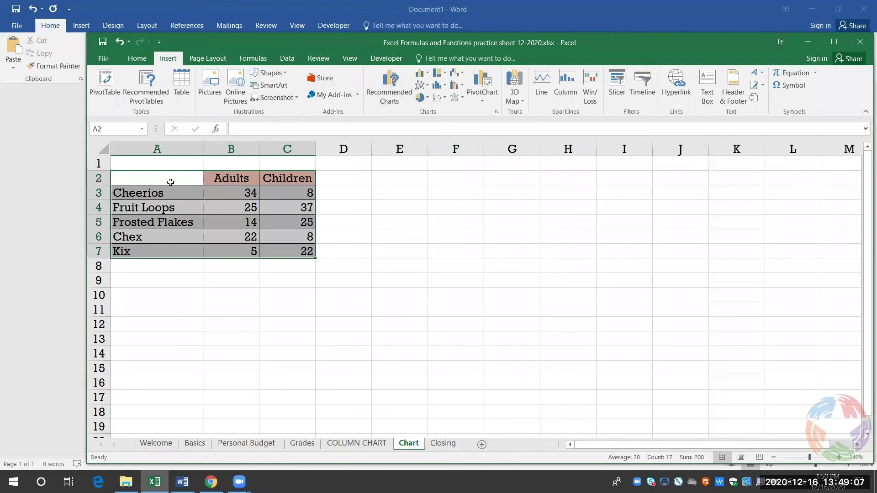
Step: Create two default column charts from the selected cereal data on separate new chart sheets, returning to the Chart sheet after each
key(F11)
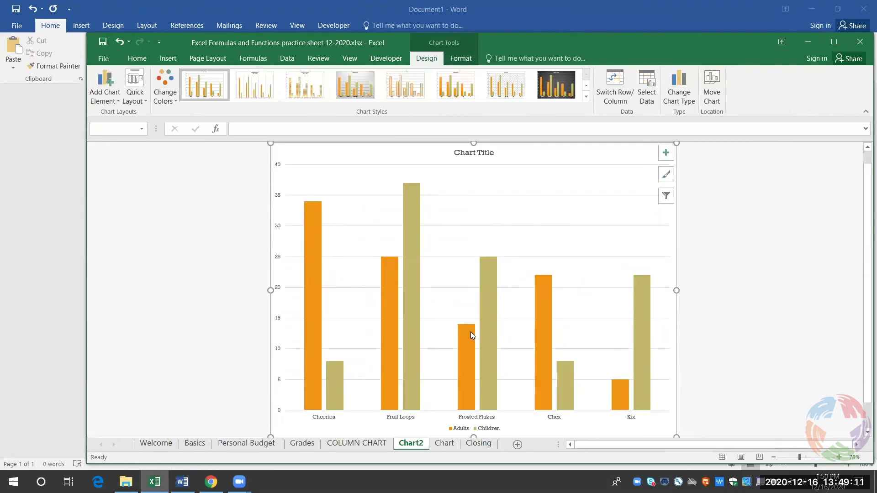
mouse_move(457, 408)
click(442, 442)
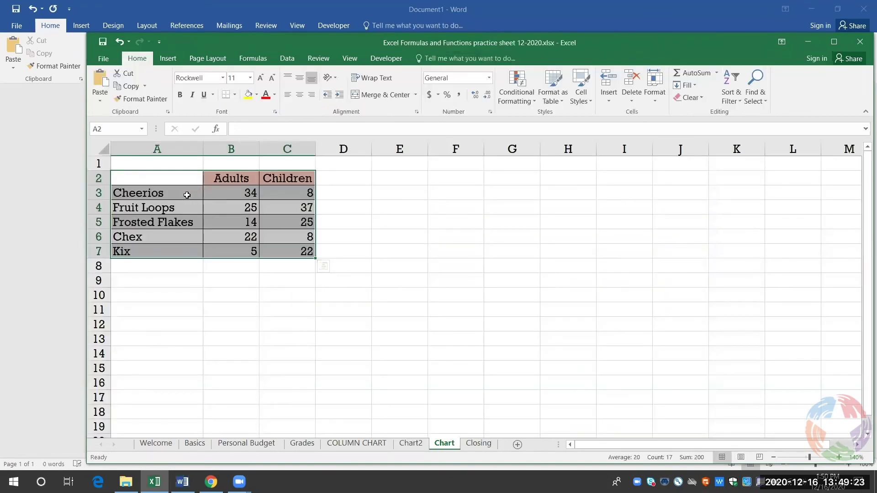
key(F11)
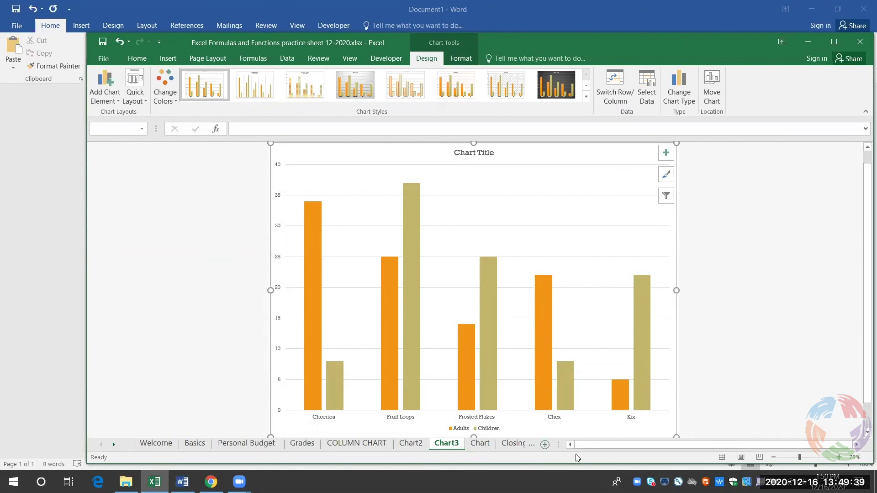
click(479, 444)
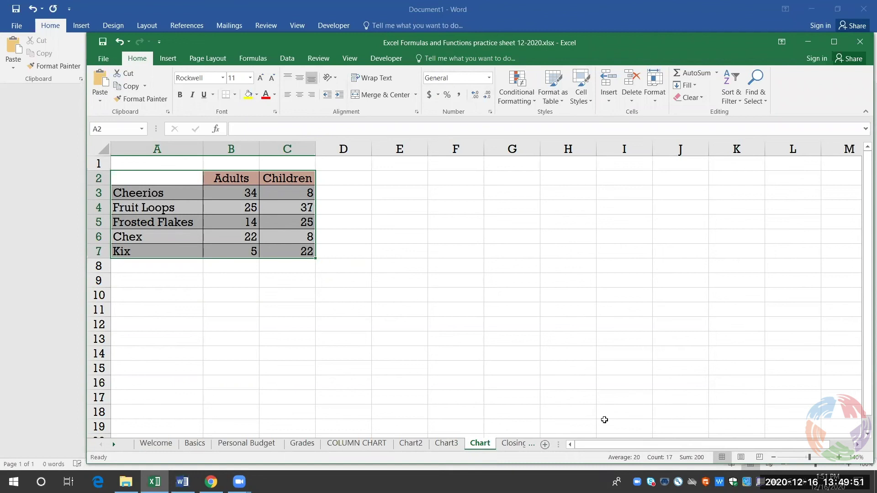
Step: Open the Closing sheet, maximize the workbook window and view the library's website and blog information
click(515, 444)
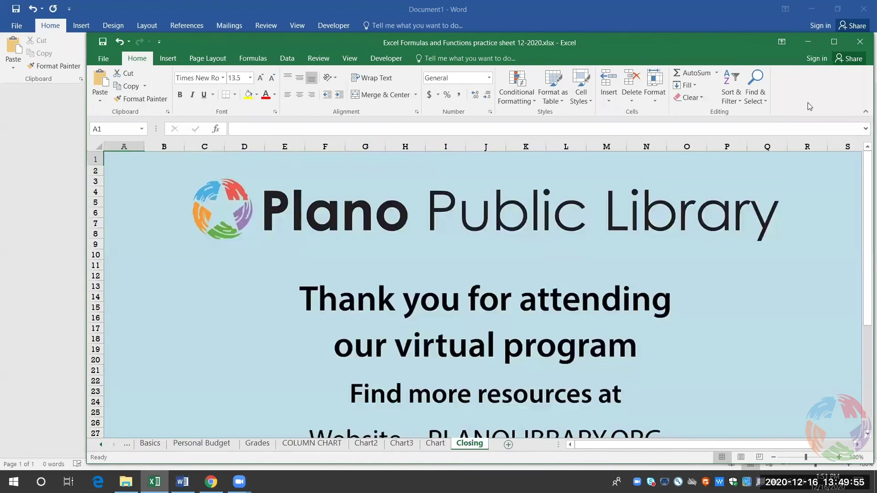
click(833, 42)
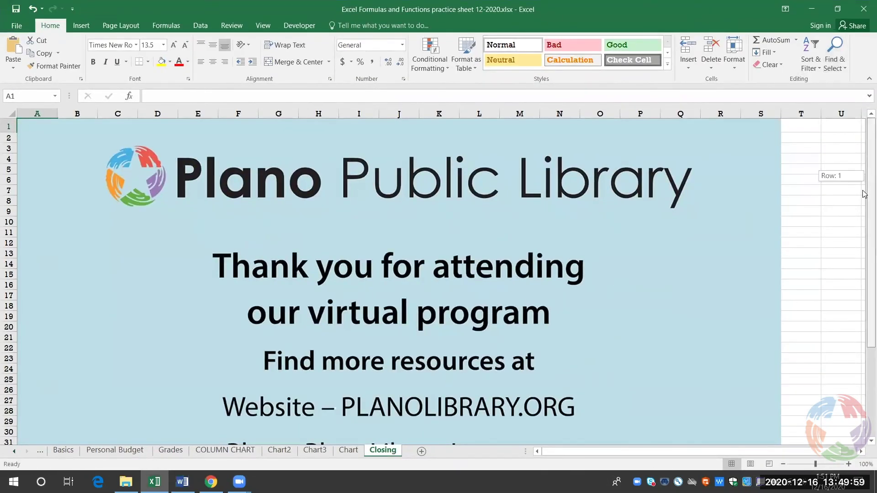
scroll(863, 191, down, 1)
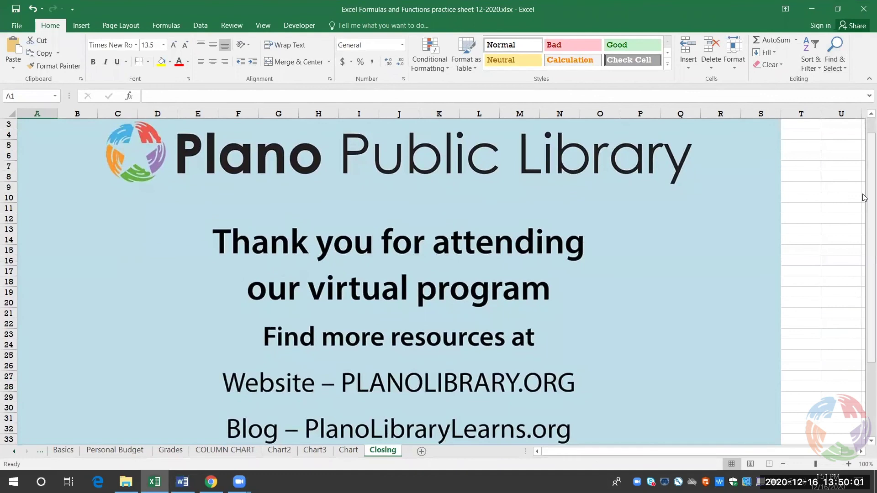